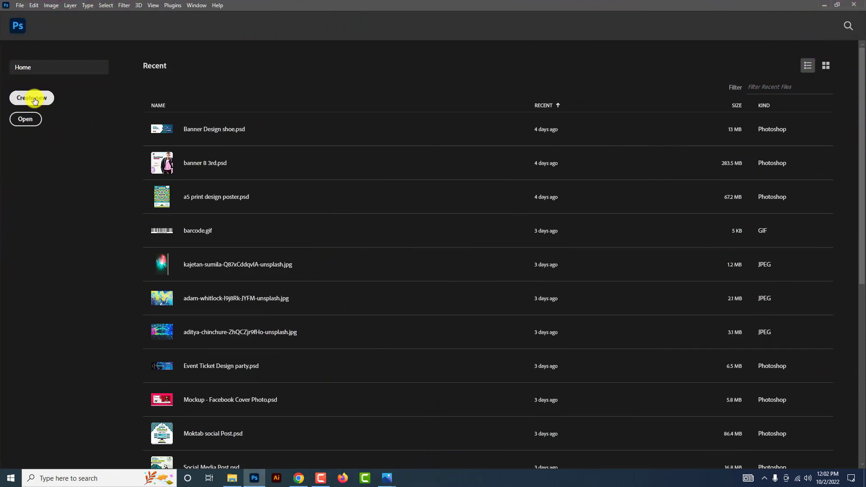
Step: Create a new 768 × 960 px, 300 ppi portrait document named 'Social Media Post'
left_click(35, 99)
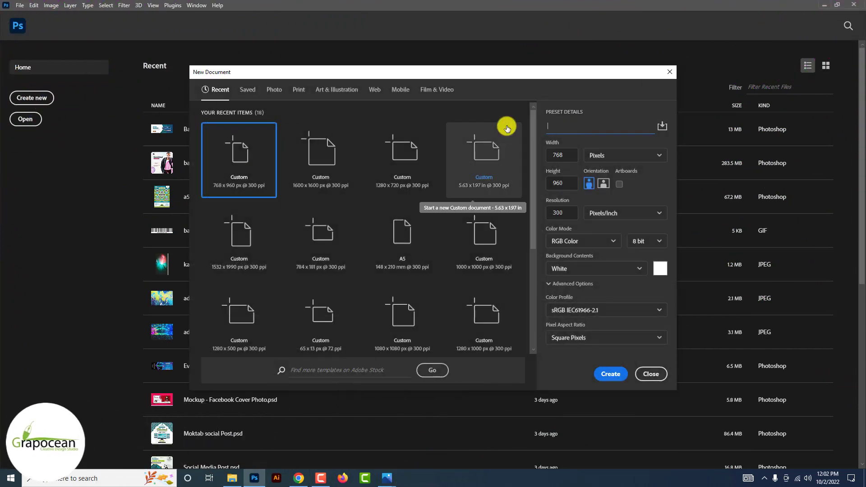
type("Social")
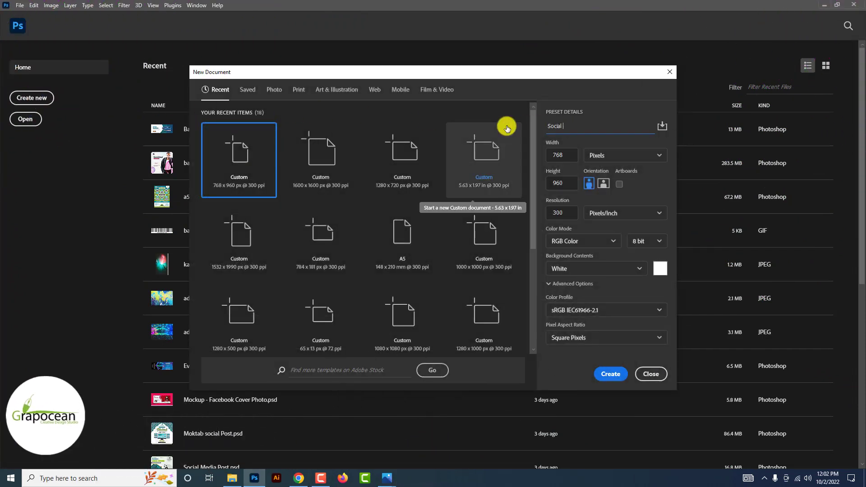
type(" Media Post")
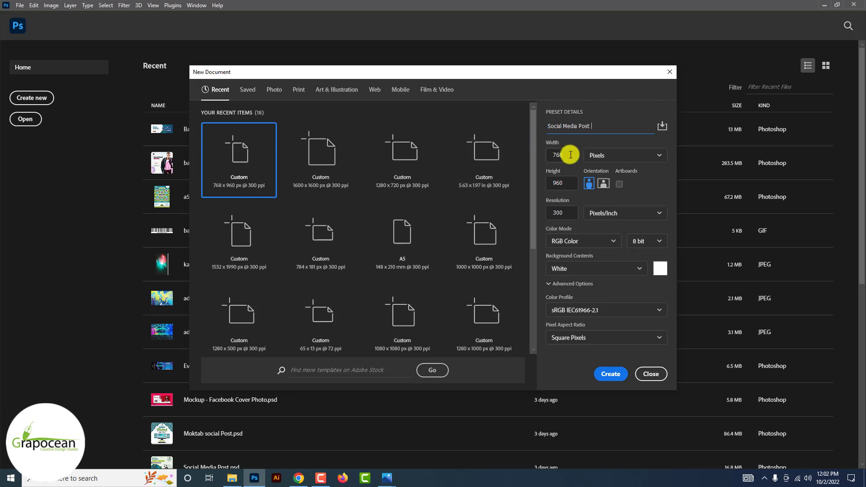
left_click(610, 374)
Step: Open kolapo-oladapo-nUU23uz9d2k-unsplash.jpg from Downloads and zoom in on the man's arm
scroll(456, 305, "down", 3)
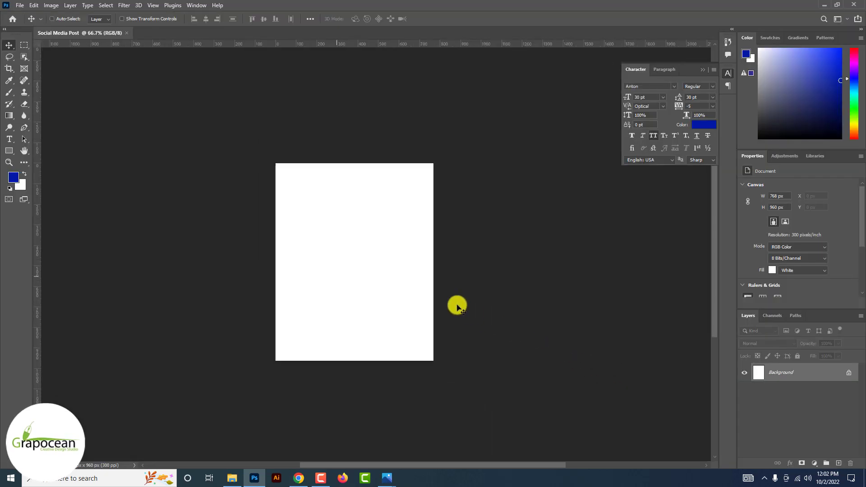
scroll(306, 239, "up", 3)
scroll(305, 240, "down", 2)
scroll(306, 239, "up", 1)
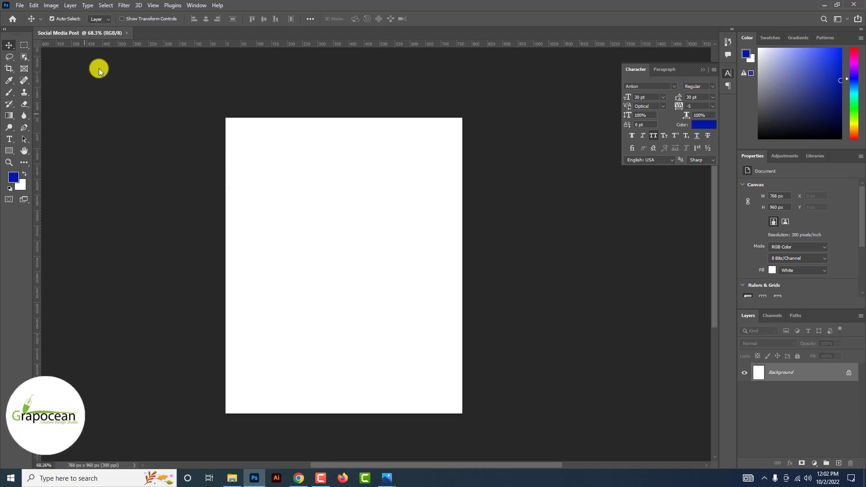
left_click(20, 5)
left_click(31, 24)
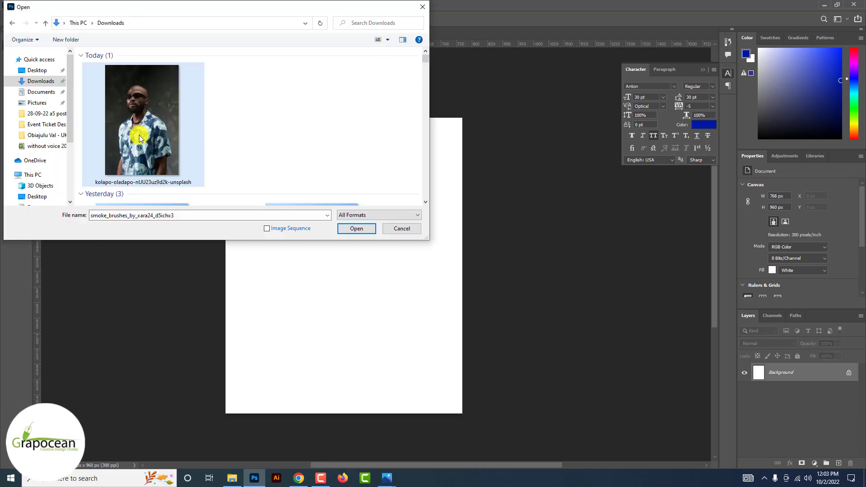
left_click(357, 230)
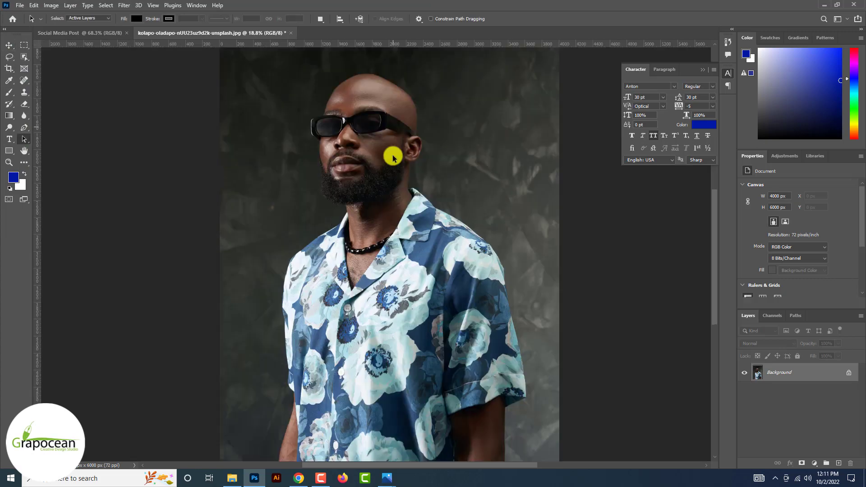
scroll(393, 158, "up", 2, "alt")
scroll(392, 157, "down", 3)
scroll(393, 158, "down", 3)
scroll(393, 158, "up", 1, "alt")
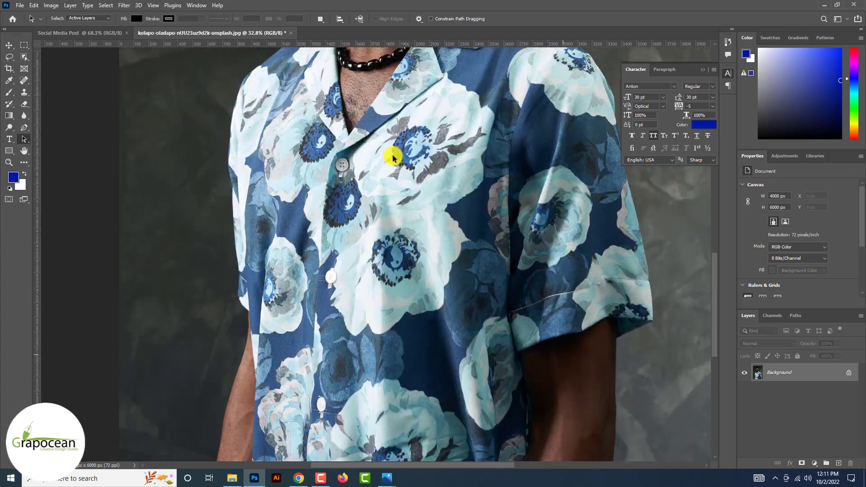
scroll(452, 205, "down", 3)
scroll(636, 354, "up", 4, "alt")
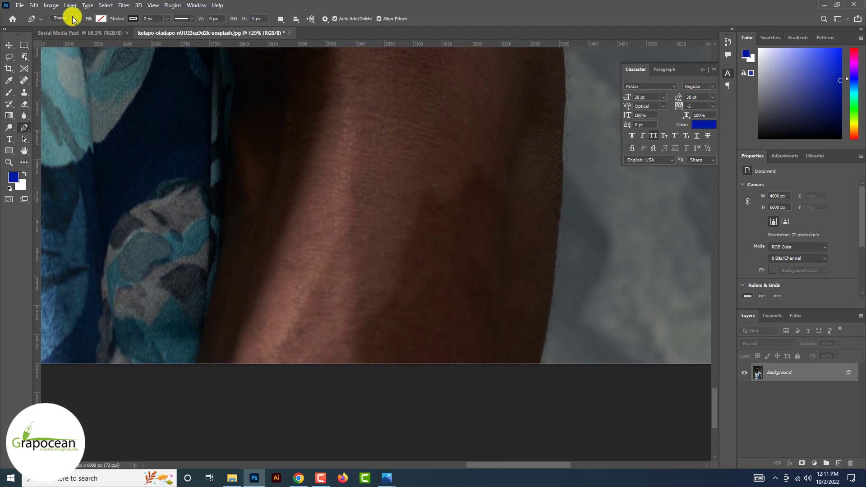
Step: Trace a Pen path in Path mode up the man's arm and along the sleeve edge
left_click(65, 32)
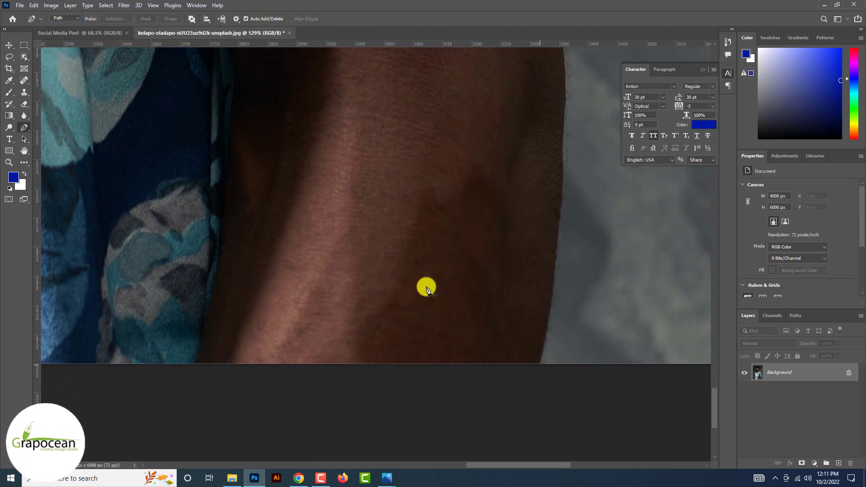
left_click_drag(558, 230, 560, 214)
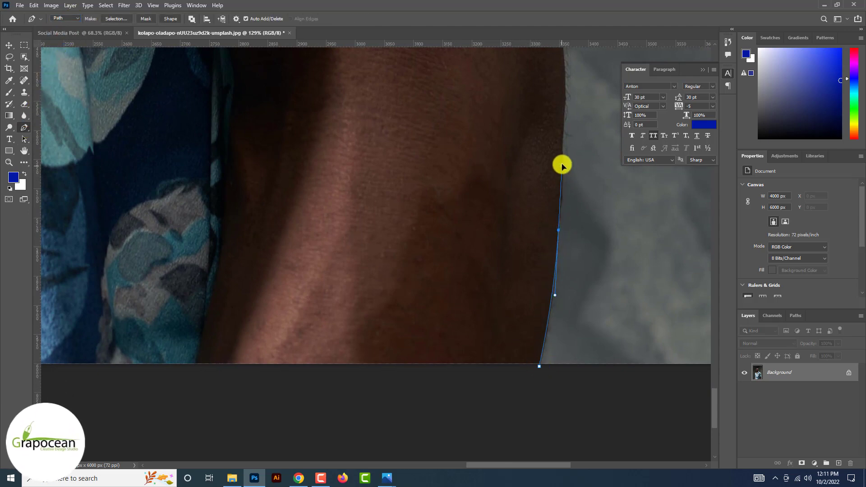
mouse_move(562, 166)
left_mouse_down()
mouse_move(563, 156)
mouse_move(529, 304)
left_mouse_up()
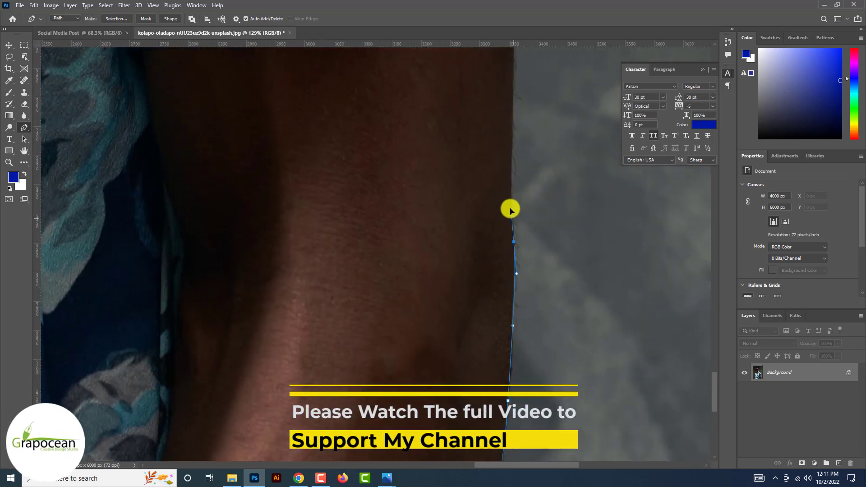
scroll(509, 209, "up", 3)
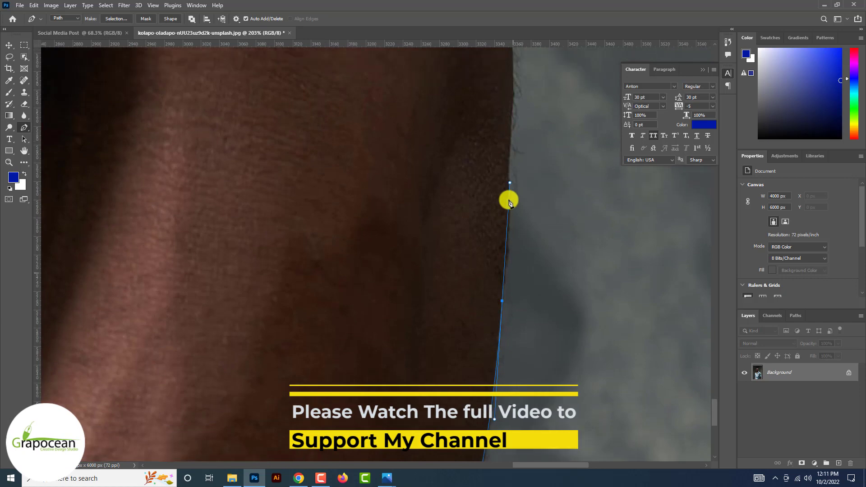
left_click_drag(509, 207, 511, 160)
left_click_drag(513, 122, 514, 113)
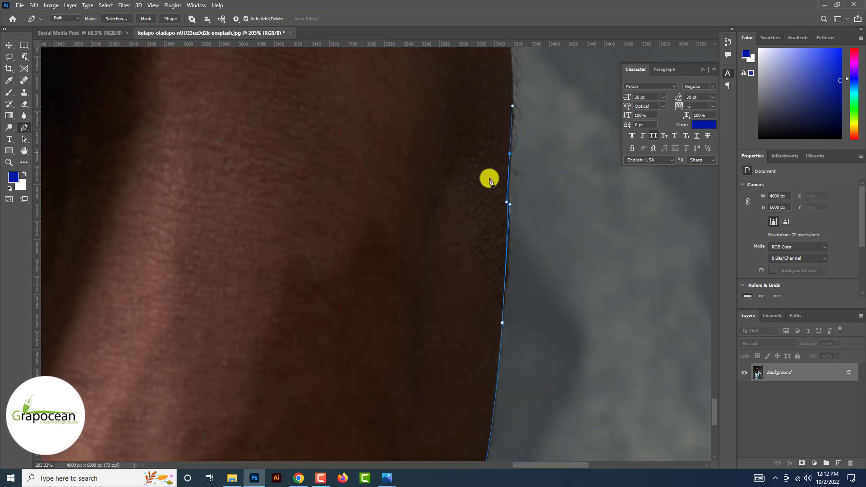
left_click_drag(489, 178, 487, 318)
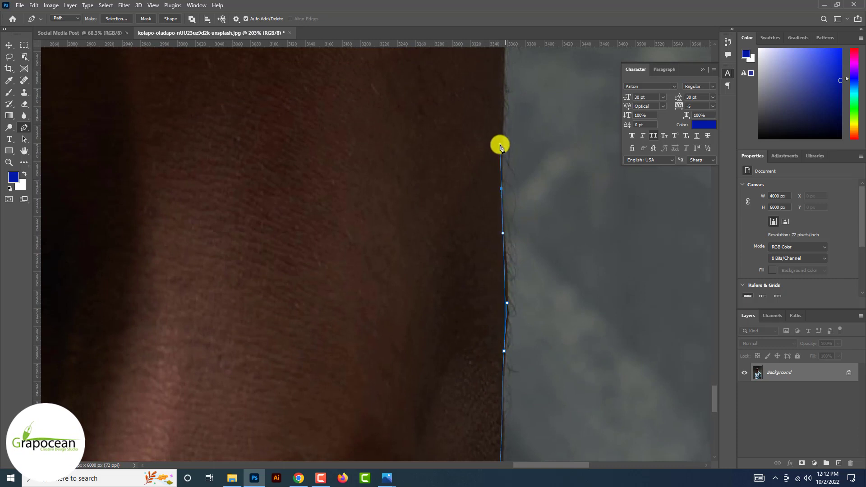
left_click_drag(397, 285, 385, 325)
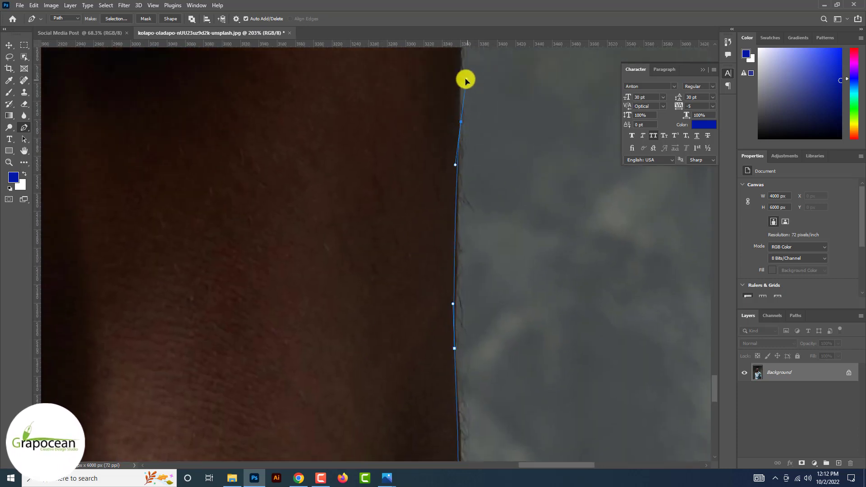
left_click_drag(487, 128, 428, 269)
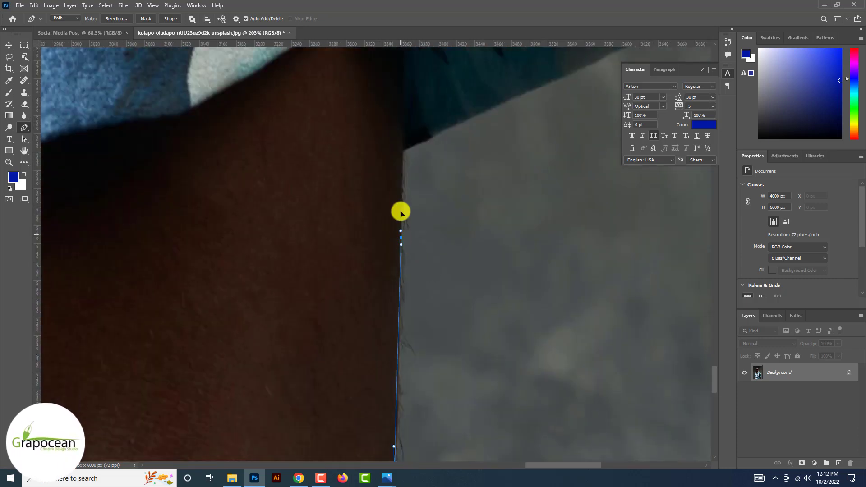
scroll(352, 290, "up", 3)
left_click_drag(330, 306, 342, 301)
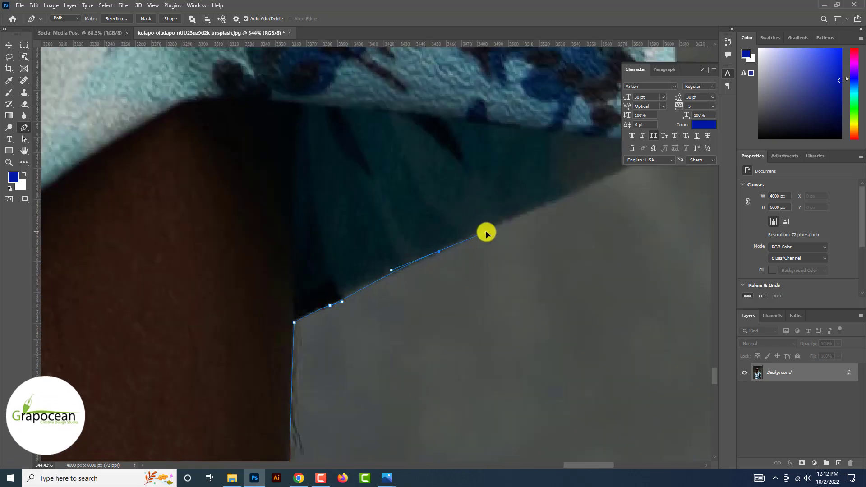
left_click_drag(439, 252, 486, 231)
Step: Review the shirt edge, then crop the photo from 4000 × 6000 to 4000 × 5000 px
scroll(512, 245, "up", 3)
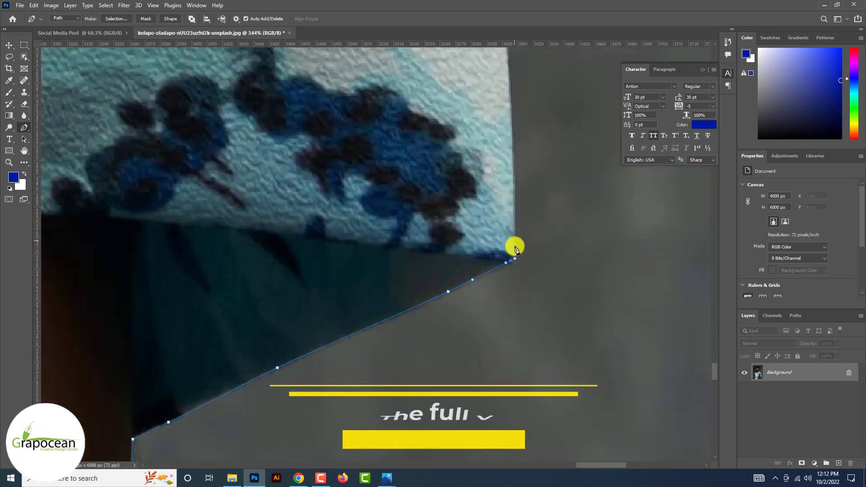
scroll(461, 213, "up", 2)
left_click_drag(449, 261, 399, 167)
scroll(406, 180, "up", 3)
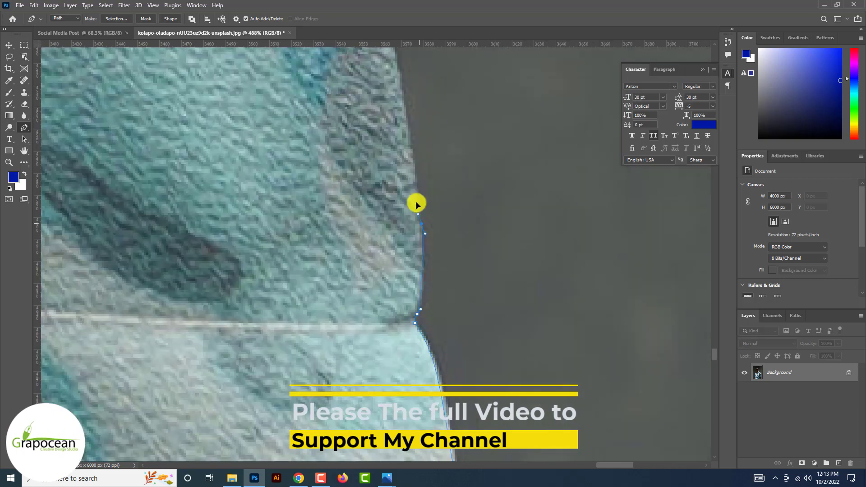
scroll(409, 271, "up", 3)
scroll(316, 157, "up", 3)
scroll(293, 130, "up", 3)
mouse_move(287, 132)
left_mouse_down()
mouse_move(359, 389)
mouse_move(346, 220)
mouse_move(316, 386)
mouse_move(313, 205)
mouse_move(267, 125)
mouse_move(198, 149)
mouse_move(242, 361)
mouse_move(195, 270)
mouse_move(344, 202)
left_mouse_up()
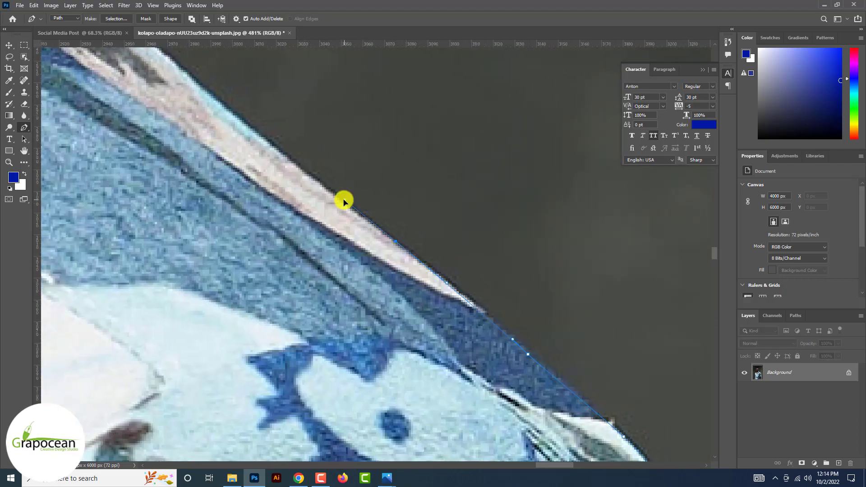
mouse_move(267, 145)
left_mouse_down()
mouse_move(201, 184)
mouse_move(381, 241)
left_mouse_up()
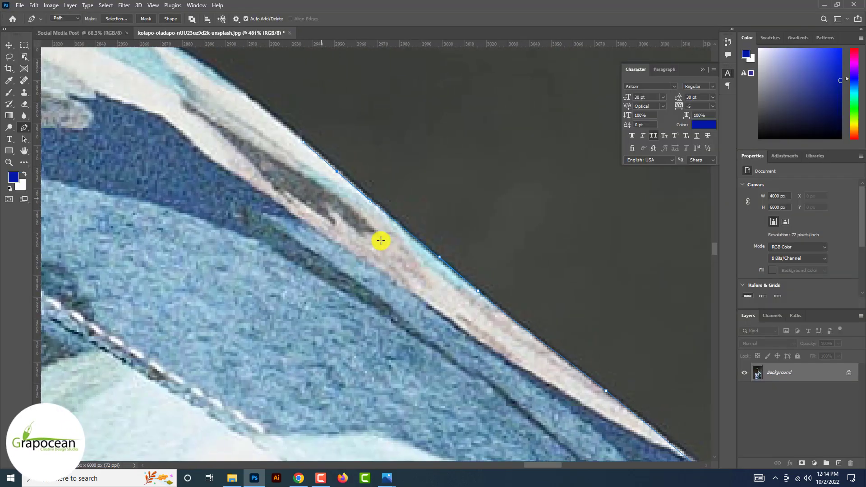
left_click(9, 68)
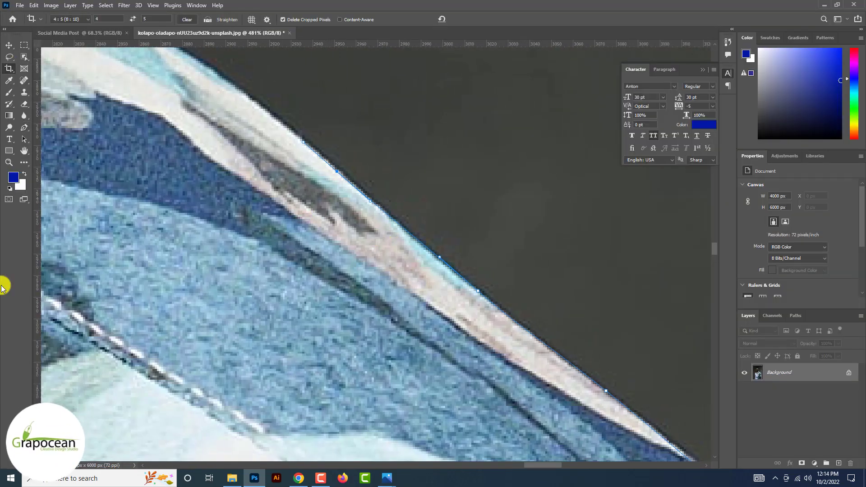
key("Return")
Step: Continue the pen path up the ear and over the crown of the man's head
left_click(27, 124)
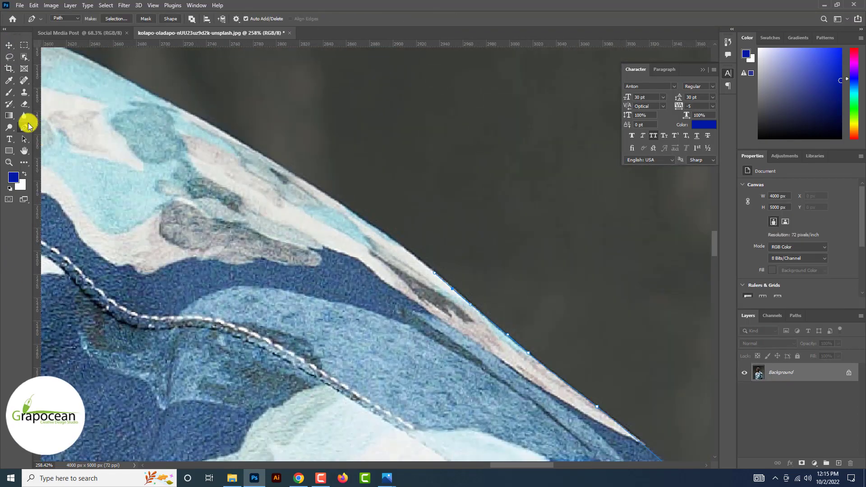
scroll(370, 230, "left", 5)
scroll(316, 227, "left", 5)
scroll(320, 218, "left", 5)
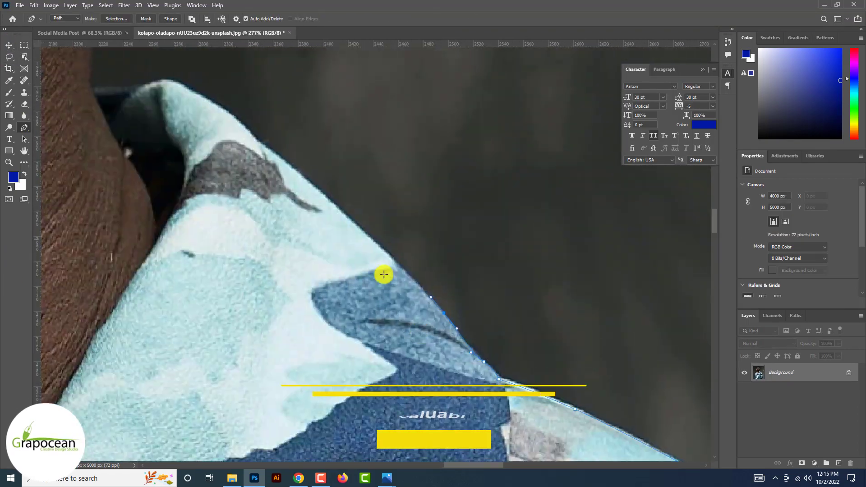
scroll(259, 257, "up", 3)
scroll(369, 276, "up", 3)
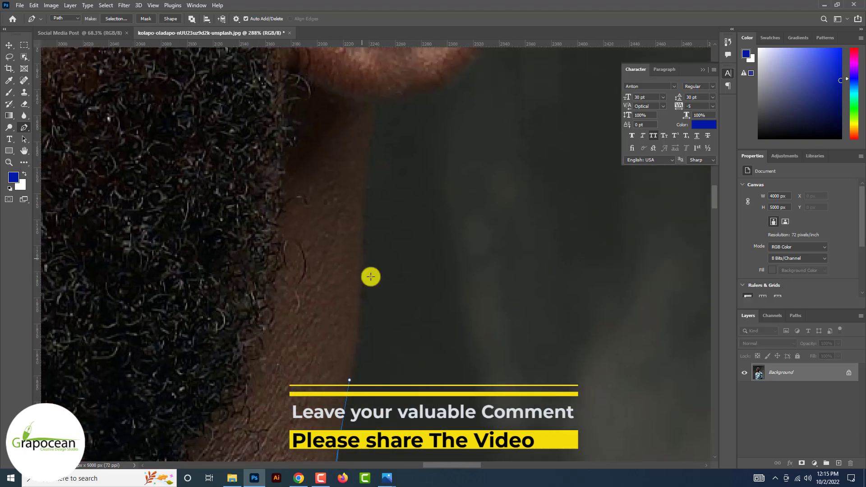
scroll(291, 360, "up", 3)
scroll(371, 251, "right", 3)
left_click(354, 176)
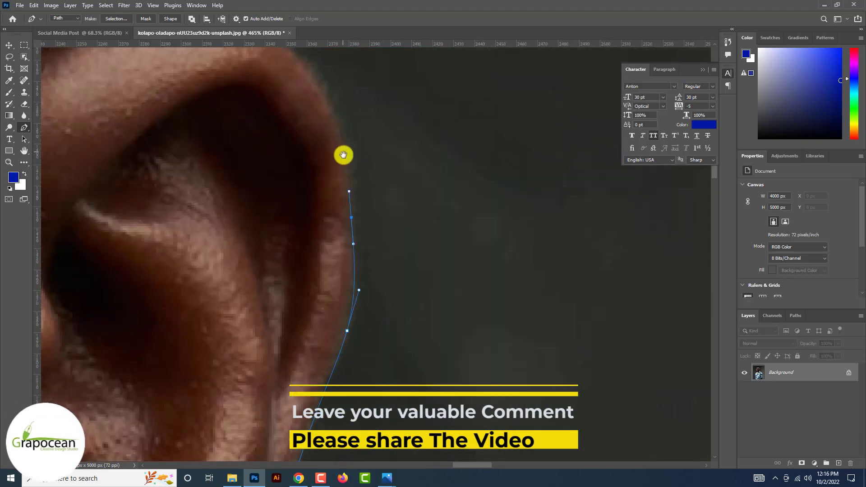
scroll(304, 202, "up", 3)
scroll(325, 167, "down", 3)
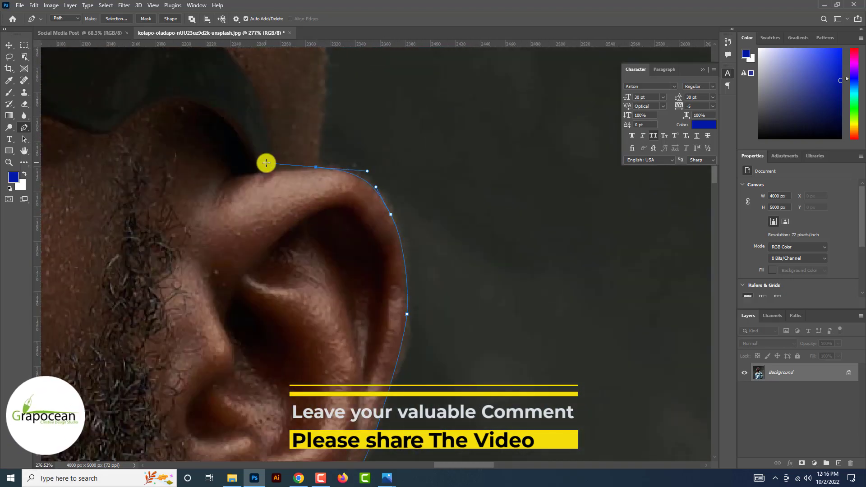
scroll(266, 162, "down", 3)
left_click(330, 234)
scroll(232, 83, "up", 5)
left_click(255, 181)
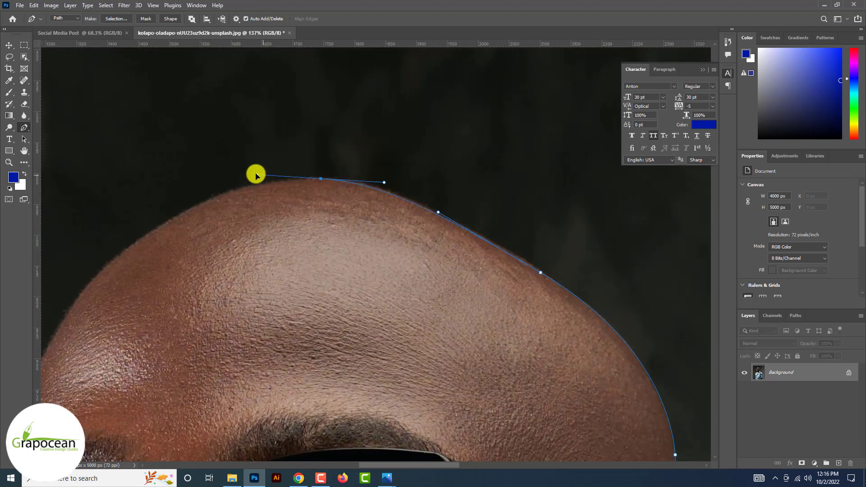
left_click(188, 257)
scroll(218, 332, "up", 3)
left_click(354, 197)
scroll(357, 232, "up", 2)
Step: Trace the path around the sunglasses' rim and corner to the cheek edge
left_click(412, 188)
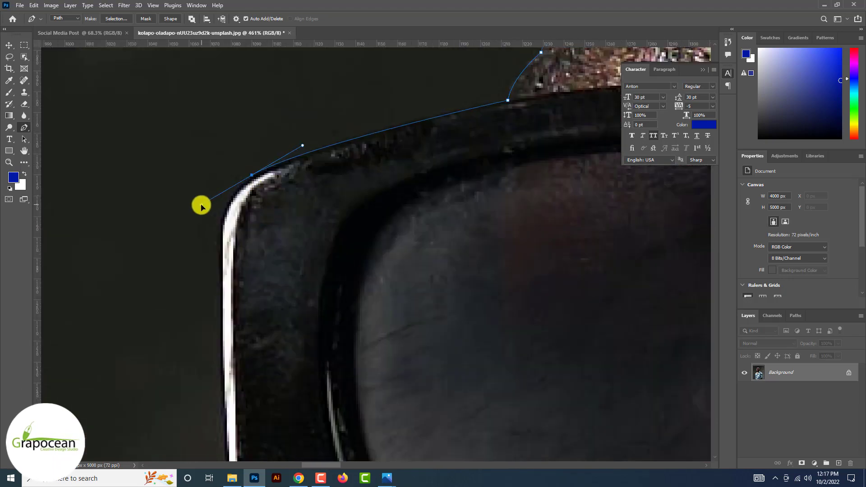
left_click(201, 204)
scroll(218, 316, "down", 2)
scroll(238, 119, "up", 4)
scroll(239, 120, "down", 2)
left_click(247, 300)
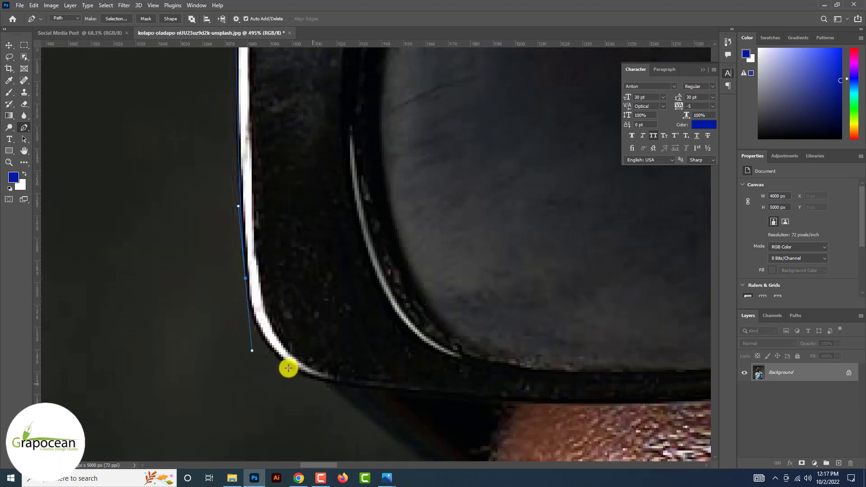
scroll(286, 368, "down", 2)
scroll(410, 386, "up", 2)
left_click(349, 323)
scroll(365, 335, "down", 3)
left_click(425, 212)
scroll(433, 253, "down", 2)
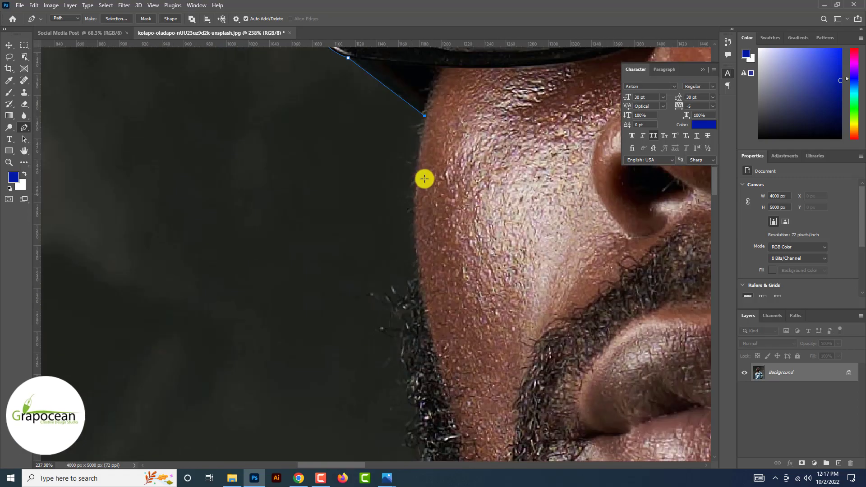
scroll(417, 361, "down", 3)
scroll(450, 212, "down", 3)
Step: Carry the path down the beard and neck, along the collar and vertical shirt edge
left_click(580, 300)
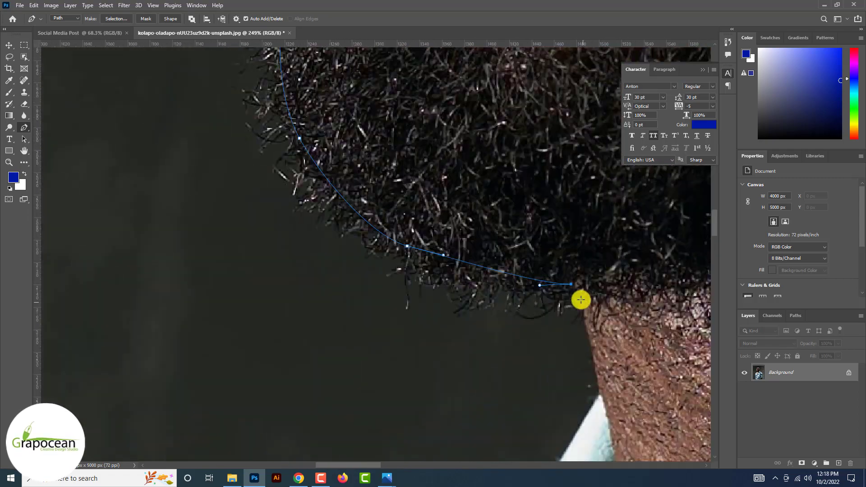
scroll(580, 300, "down", 2)
scroll(510, 328, "left", 5)
scroll(403, 340, "left", 3)
left_click(383, 260)
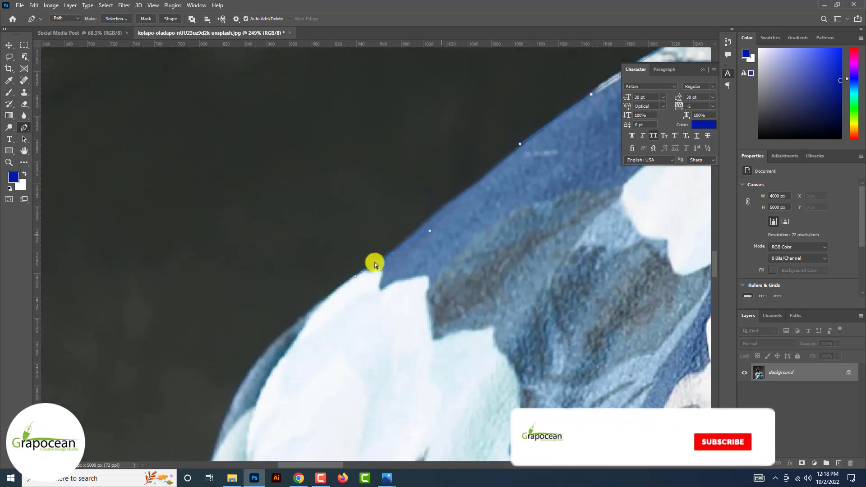
left_click(355, 277)
scroll(325, 295, "down", 5)
scroll(373, 288, "left", 5)
left_click(387, 236)
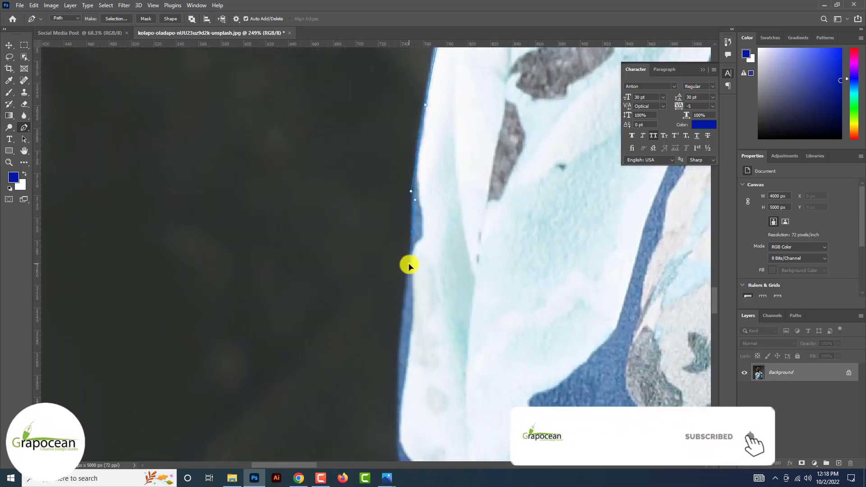
left_click(382, 283)
scroll(402, 282, "down", 3)
scroll(392, 456, "down", 3)
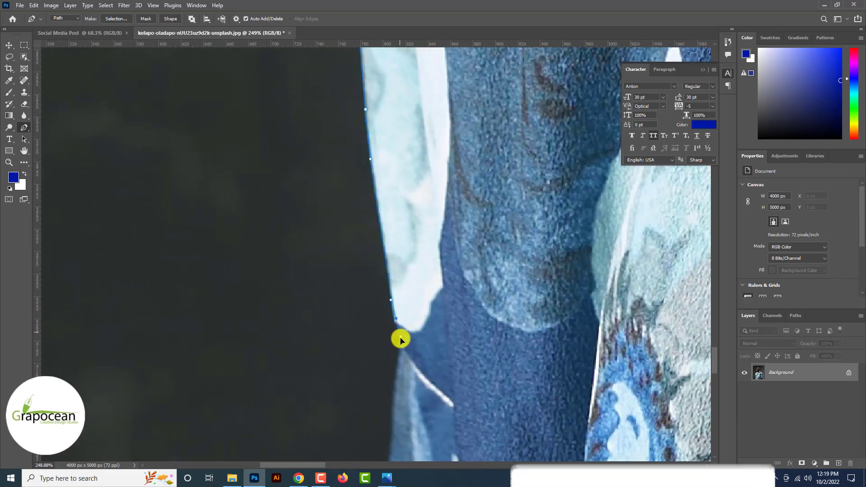
Step: Finish the path along the shirt edge to where it meets the arm
left_click(410, 186)
scroll(414, 187, "down", 3)
scroll(459, 300, "down", 5)
scroll(458, 300, "up", 3)
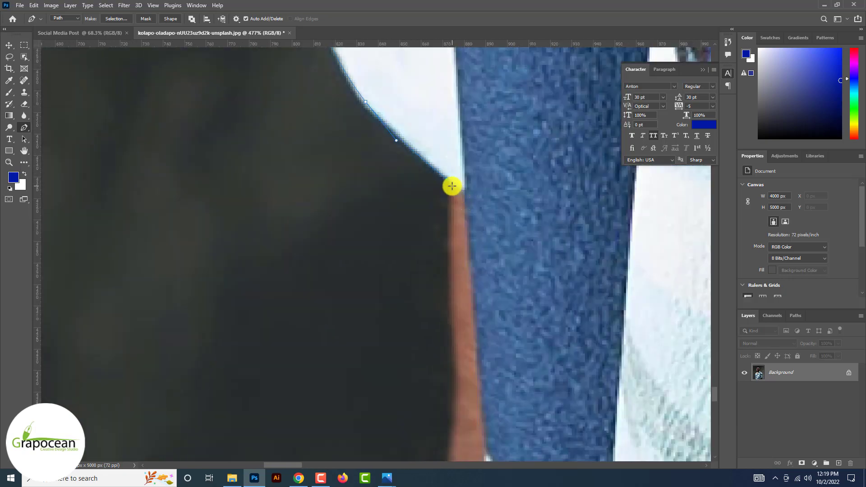
left_click(450, 185)
scroll(422, 289, "down", 2)
scroll(422, 289, "down", 3)
scroll(362, 427, "down", 5)
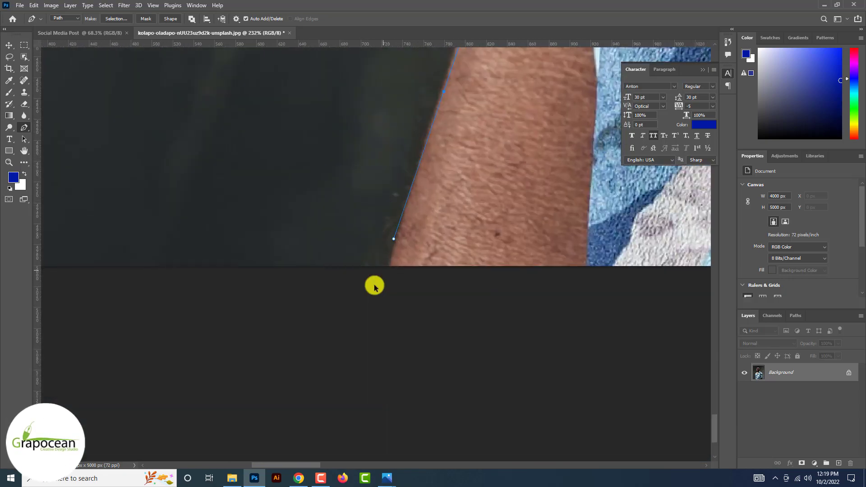
scroll(380, 281, "down", 1)
scroll(388, 277, "down", 3)
scroll(388, 277, "down", 3)
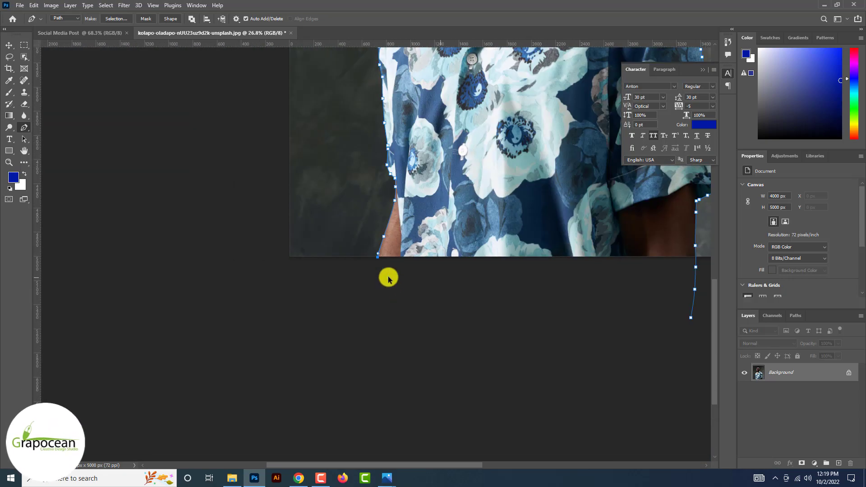
scroll(388, 277, "down", 2)
scroll(594, 297, "down", 1)
Step: Convert the closed path around the man into an active selection
key("ctrl+Return")
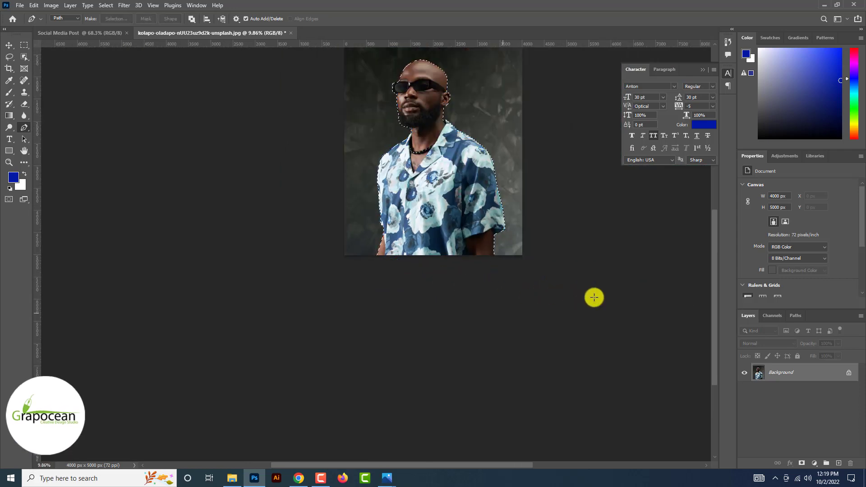
scroll(594, 297, "up", 5)
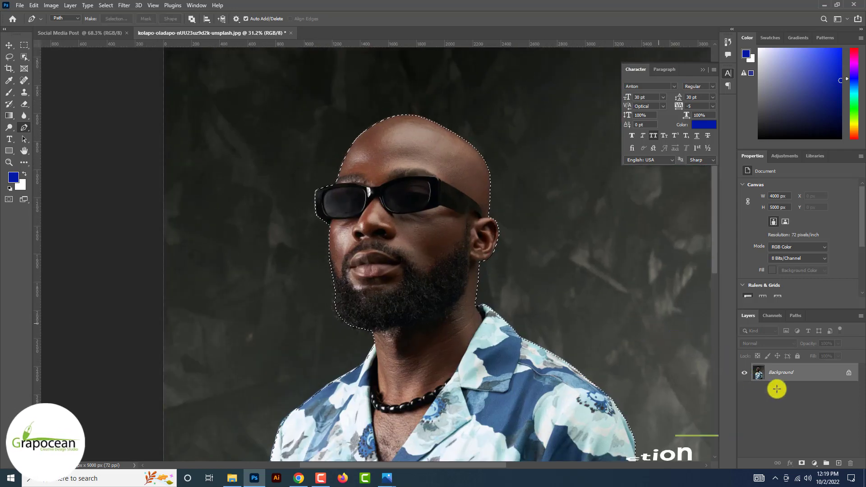
key("m")
scroll(384, 277, "down", 2)
scroll(383, 277, "up", 1)
scroll(383, 277, "up", 3)
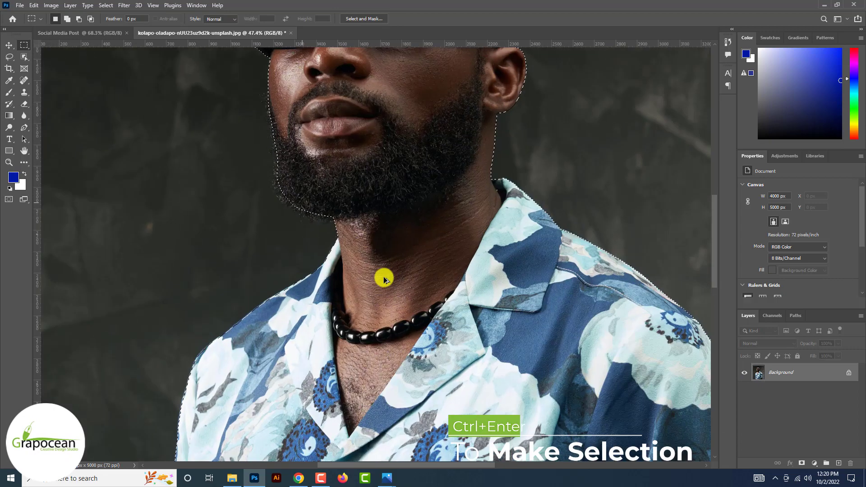
scroll(383, 277, "up", 3)
scroll(383, 277, "up", 2)
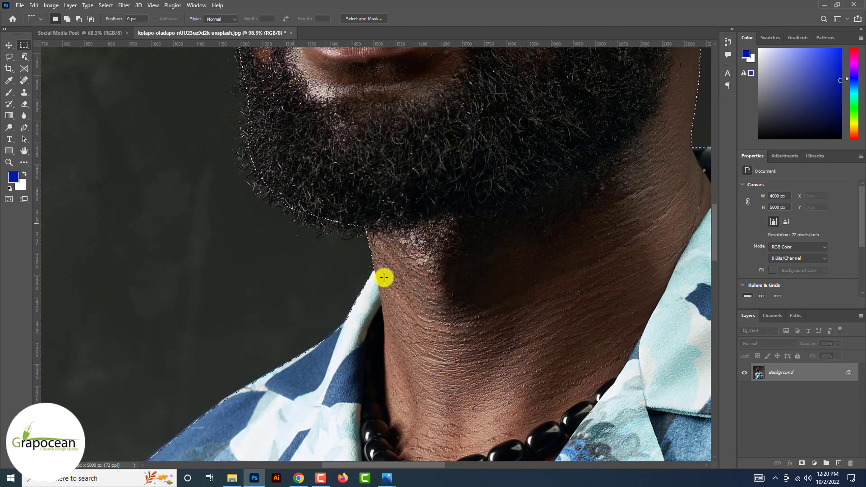
Step: In Select and Mask, set the preview to show the cutout over transparency (Onion Skin)
left_click(363, 19)
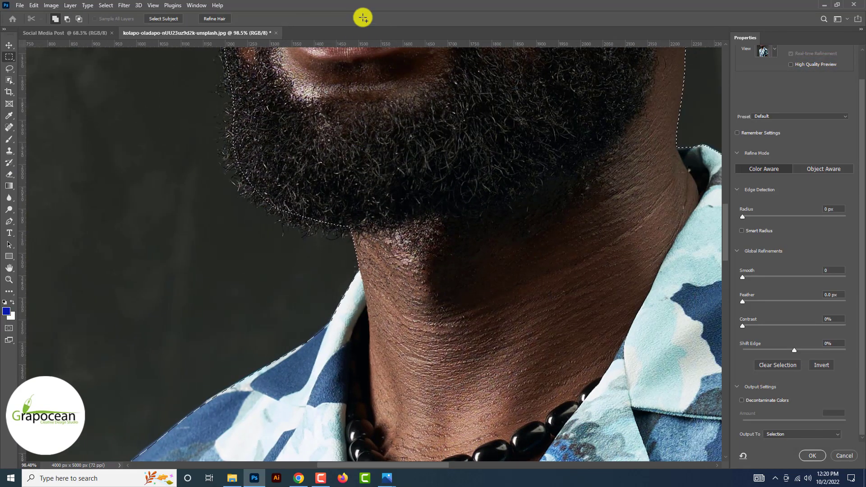
left_click(771, 52)
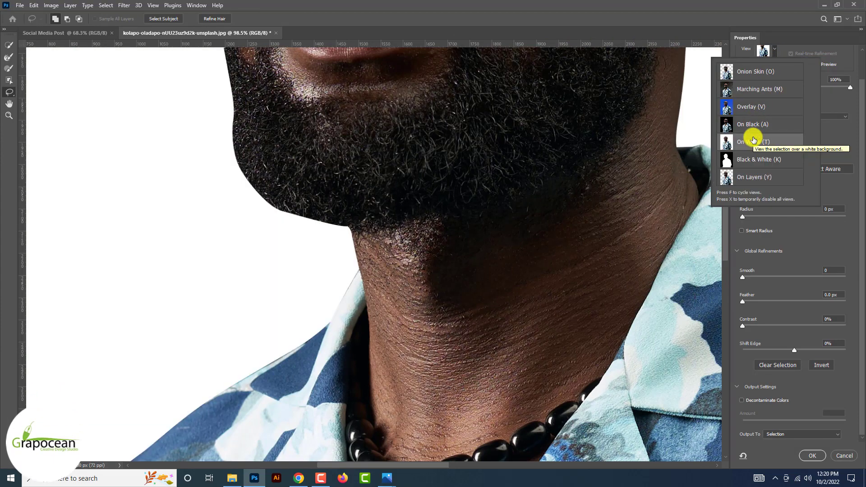
left_click(216, 216)
left_click(269, 203)
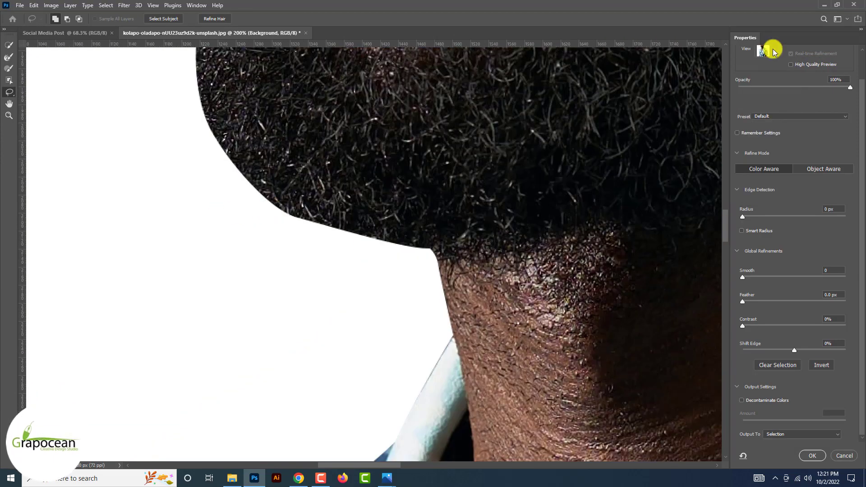
left_click(767, 50)
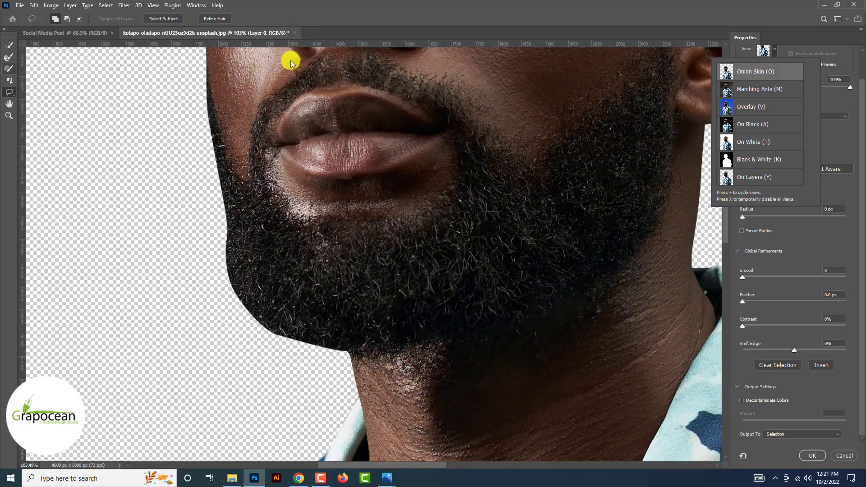
Step: Paint the beard edges with the Refine Edge Brush and raise edge contrast to 19%
left_click(9, 57)
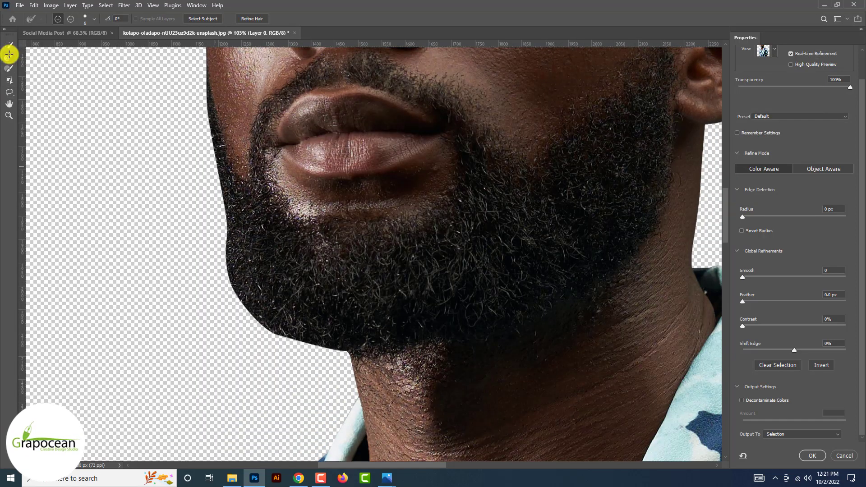
left_click_drag(208, 90, 214, 138)
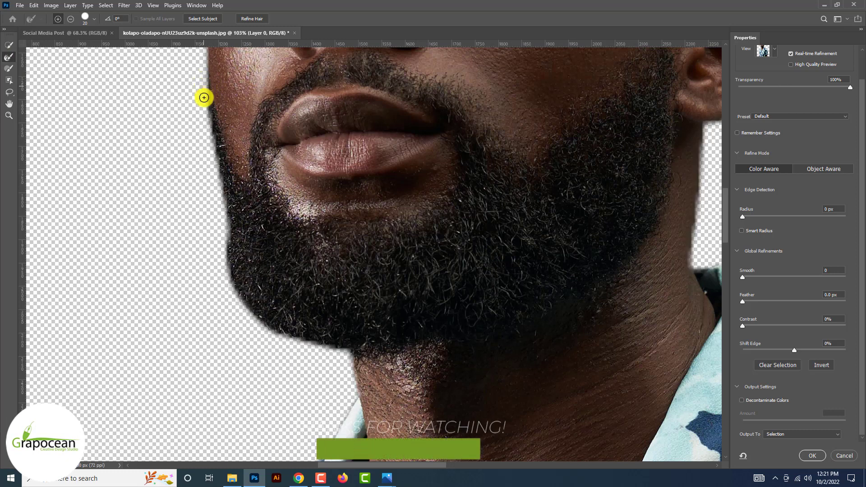
left_click_drag(214, 175, 221, 217)
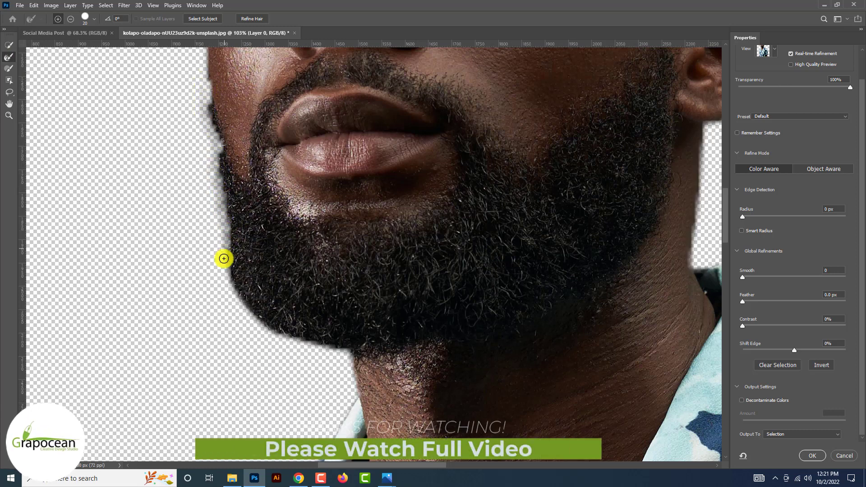
scroll(242, 297, "down", 2)
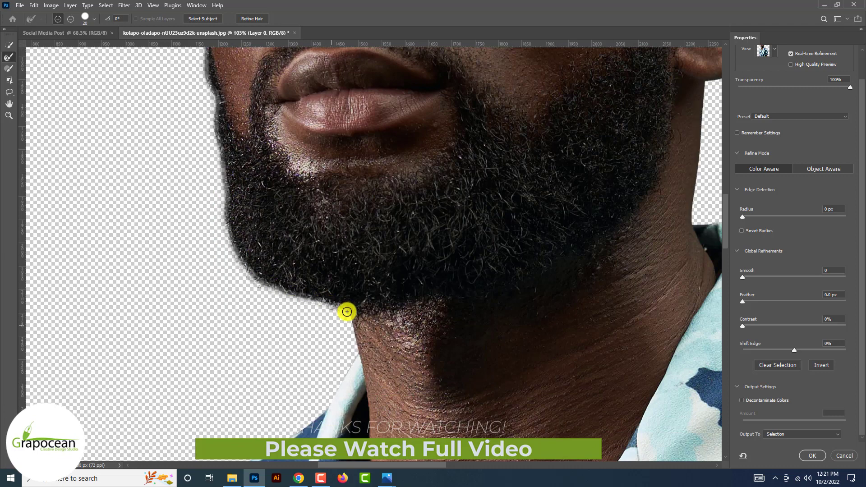
scroll(347, 311, "down", 3)
scroll(346, 309, "up", 3)
scroll(339, 298, "up", 2)
left_click_drag(263, 163, 254, 201)
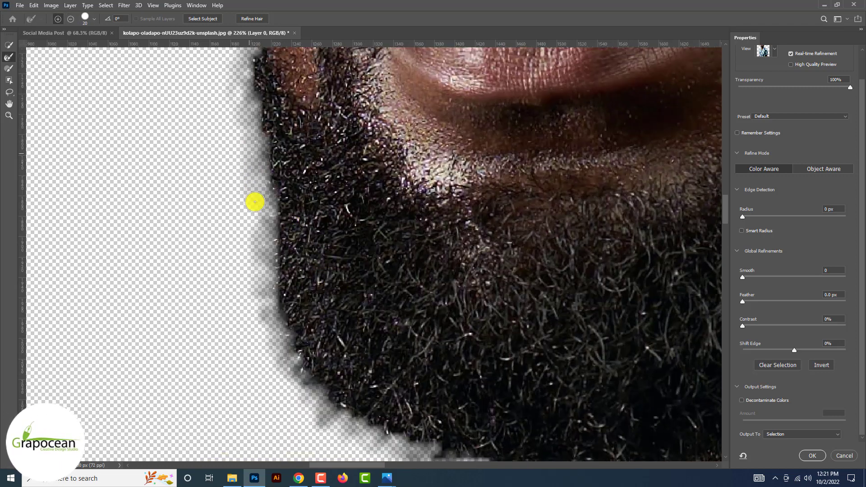
scroll(336, 394, "down", 5)
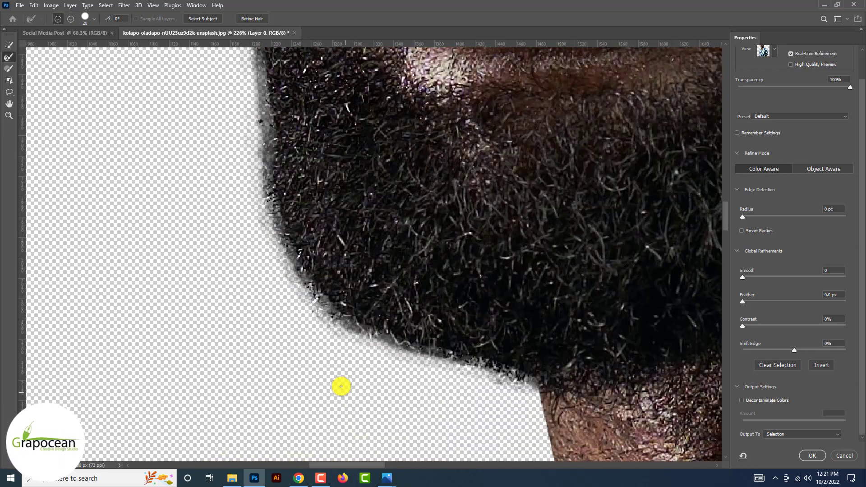
left_click_drag(339, 344, 420, 358)
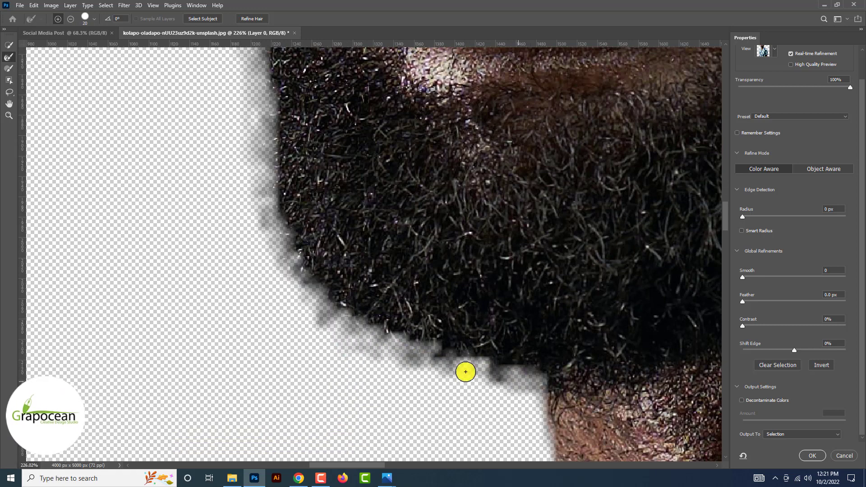
scroll(447, 361, "down", 2)
scroll(447, 362, "down", 2)
scroll(447, 363, "down", 2)
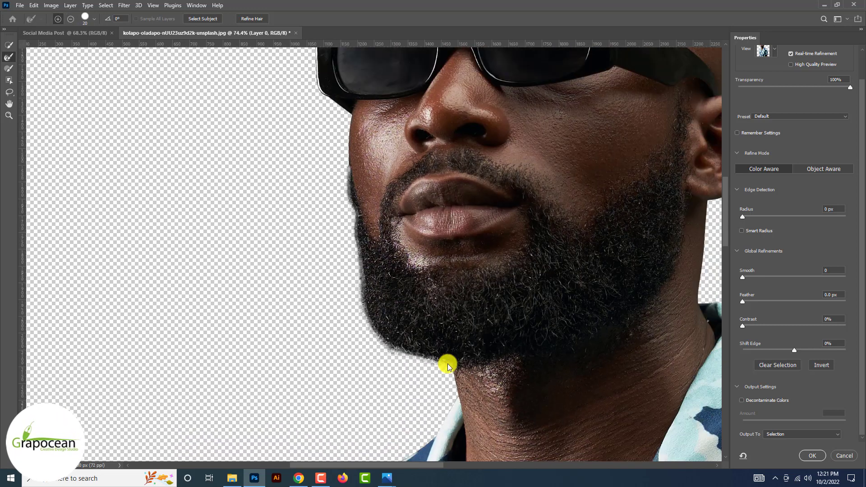
left_click(763, 326)
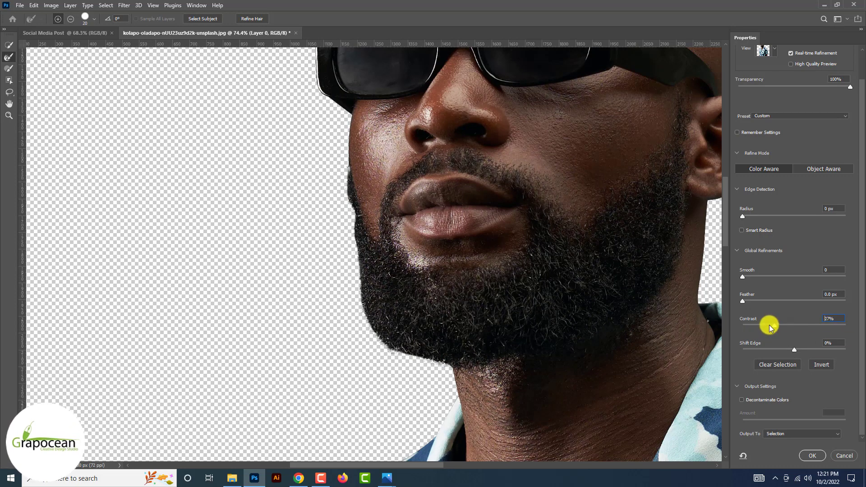
Step: Under a blue overlay preview, paint the beard's jawline and lower edge with the Refine Edge Brush
left_click(774, 52)
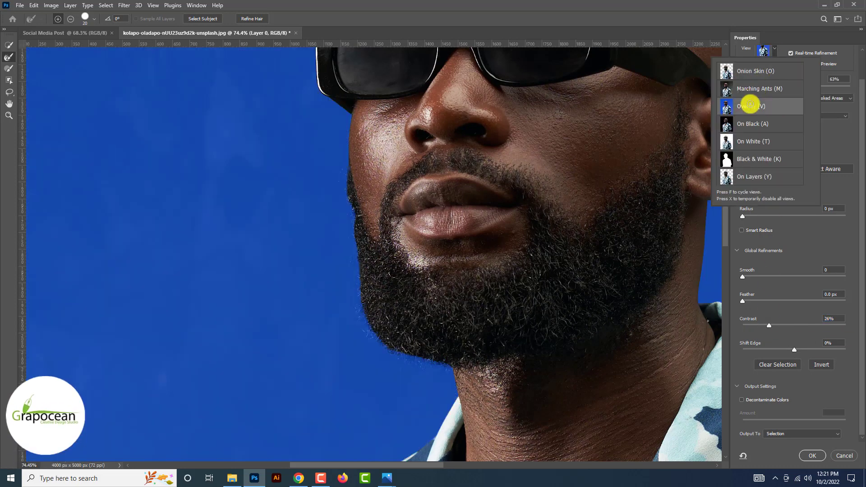
left_click(358, 267)
scroll(359, 268, "down", 5)
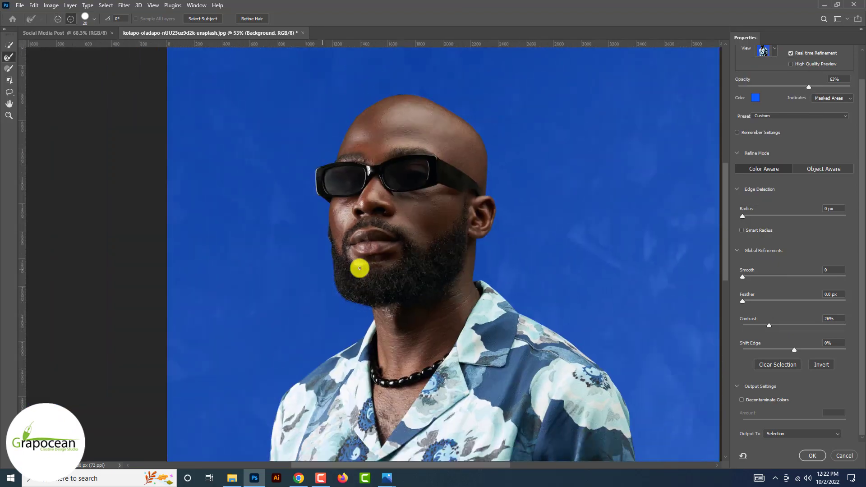
scroll(359, 268, "down", 1)
scroll(358, 261, "up", 5)
scroll(339, 246, "up", 5)
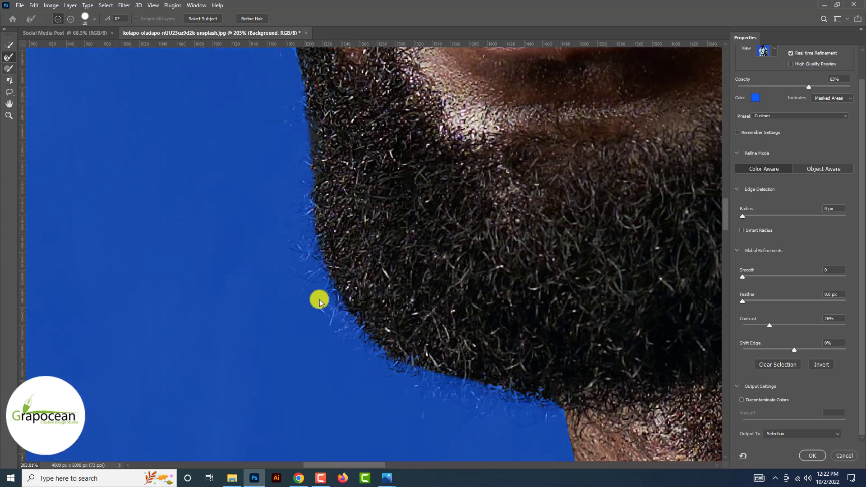
left_click(93, 20)
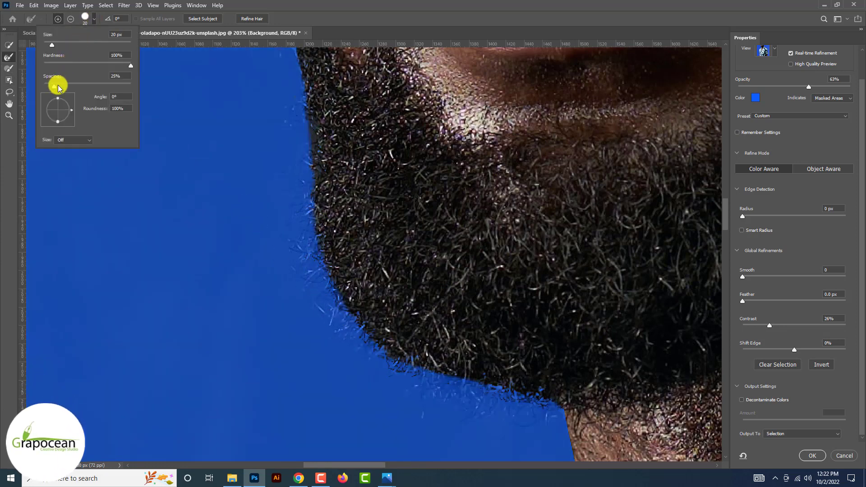
key("Return")
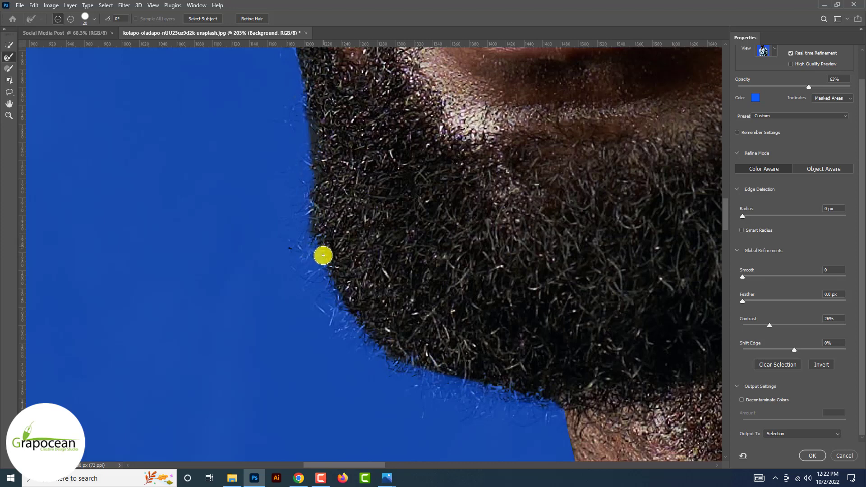
left_click_drag(327, 273, 346, 308)
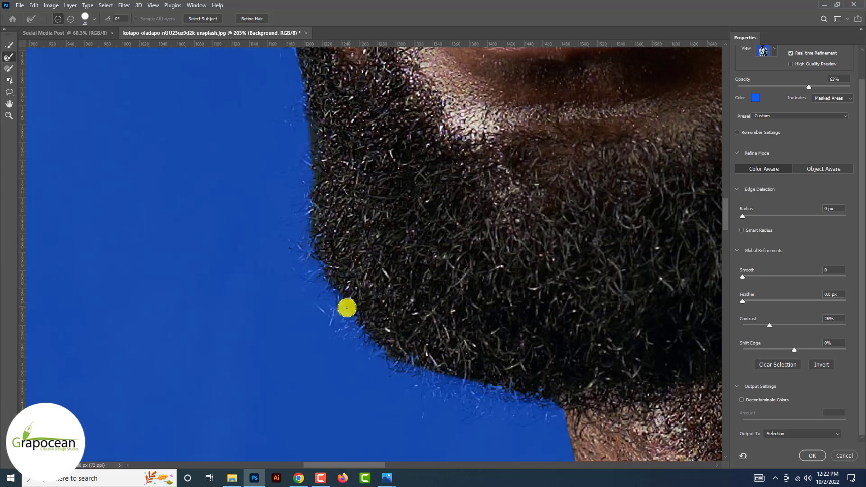
left_click_drag(505, 404, 374, 348)
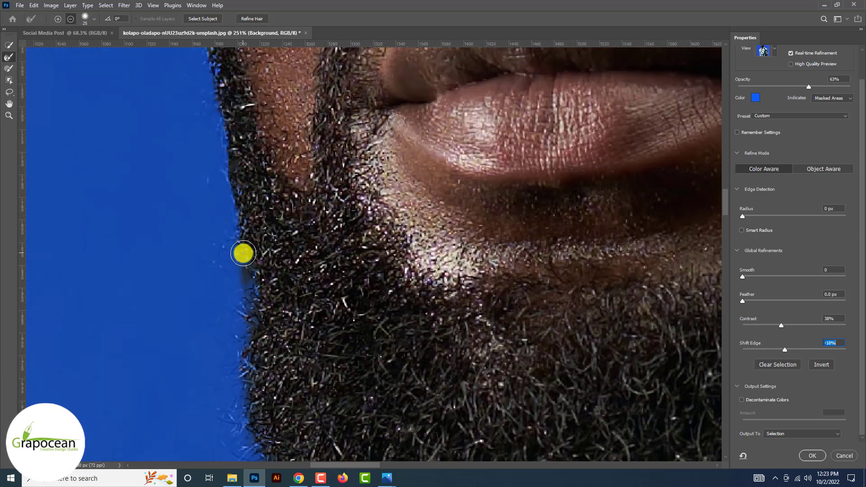
Step: Check the refined cut-out On Black and On Layers, zooming in on the beard edge
key("ctrl+0")
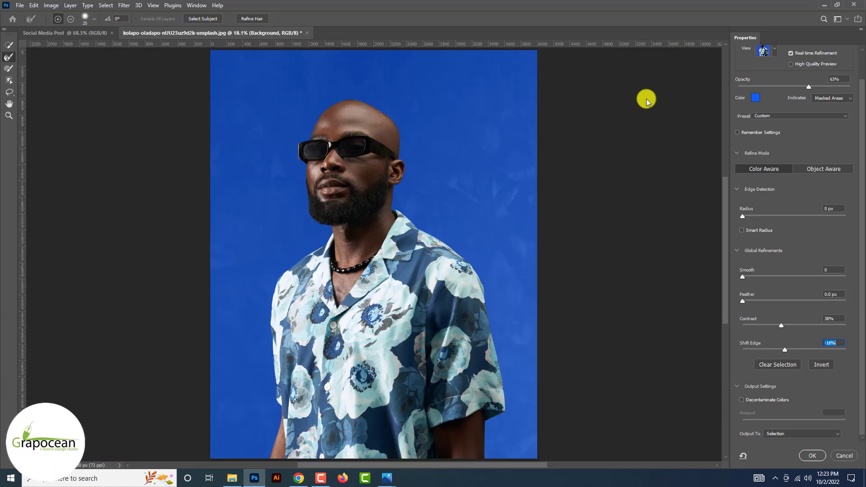
left_click(774, 51)
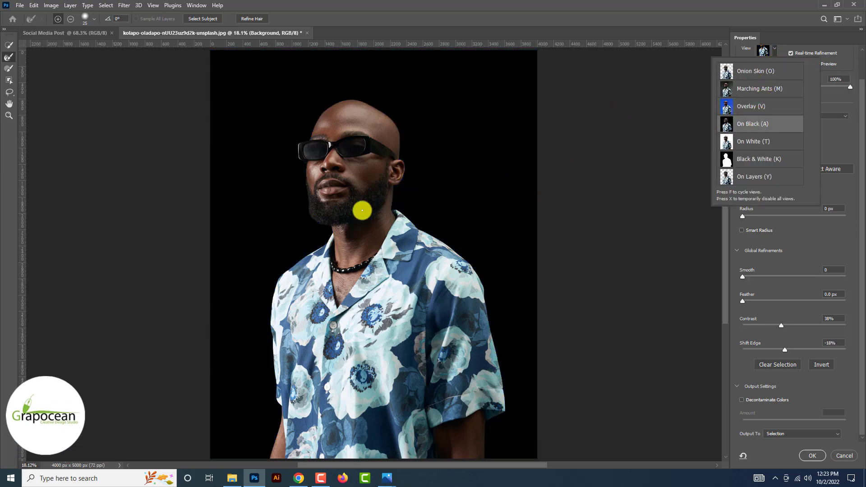
left_click(356, 210, "ctrl")
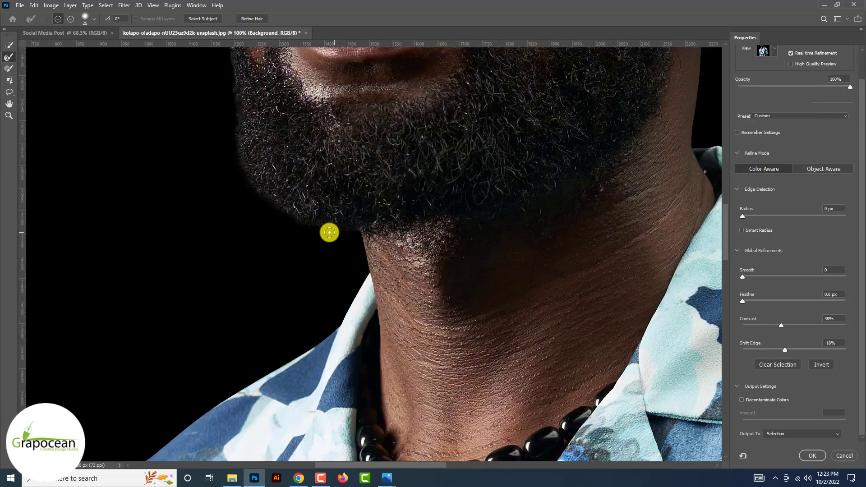
left_click(329, 233, "alt")
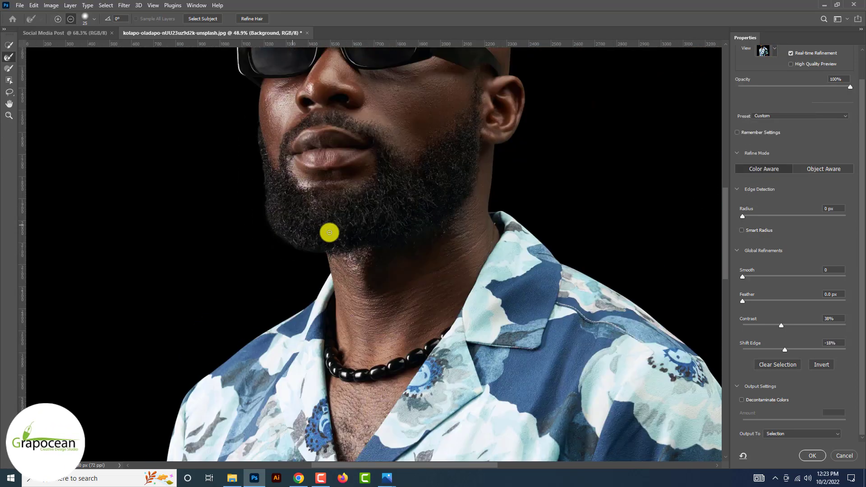
left_click(774, 51)
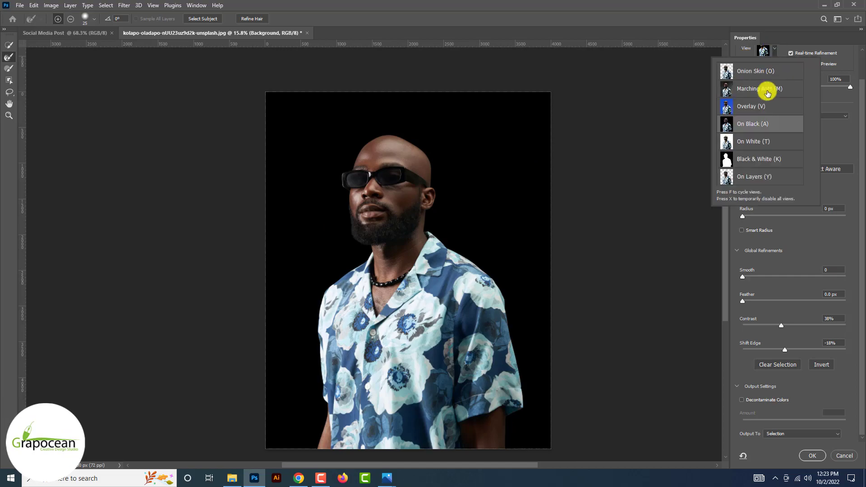
left_click(719, 183)
left_click(359, 239, "ctrl")
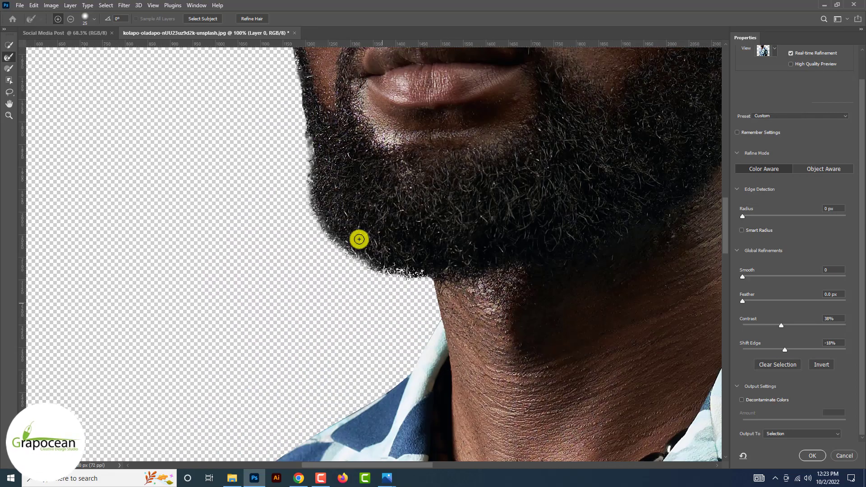
left_click(360, 239, "alt")
left_click(369, 277, "alt")
Step: Output the refinement to a new layer with a layer mask
left_click(819, 436)
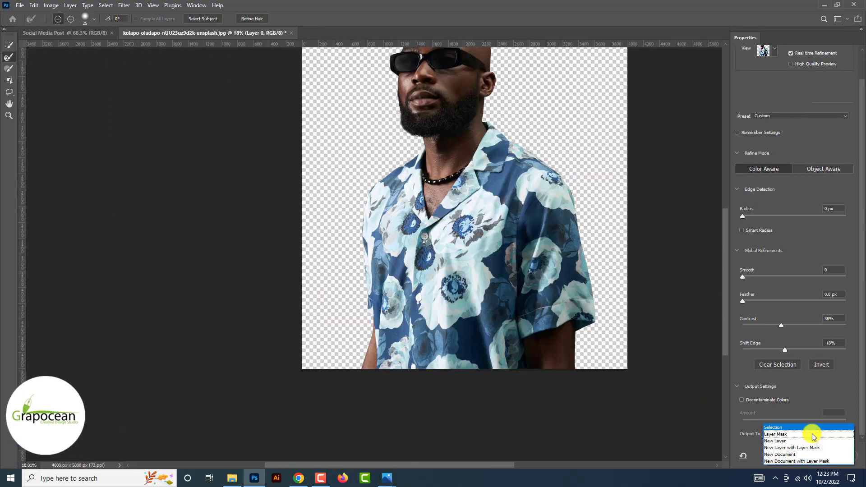
left_click(794, 443)
left_click(811, 455)
Step: Drag the cut-out man into the Social Media Post and convert him to a smart object
key("v")
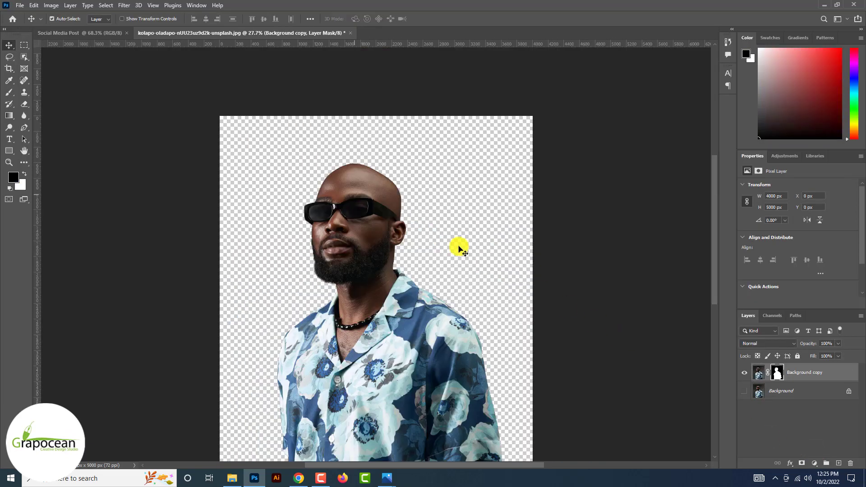
mouse_move(460, 247)
left_mouse_down()
mouse_move(289, 175)
mouse_move(347, 278)
left_mouse_up()
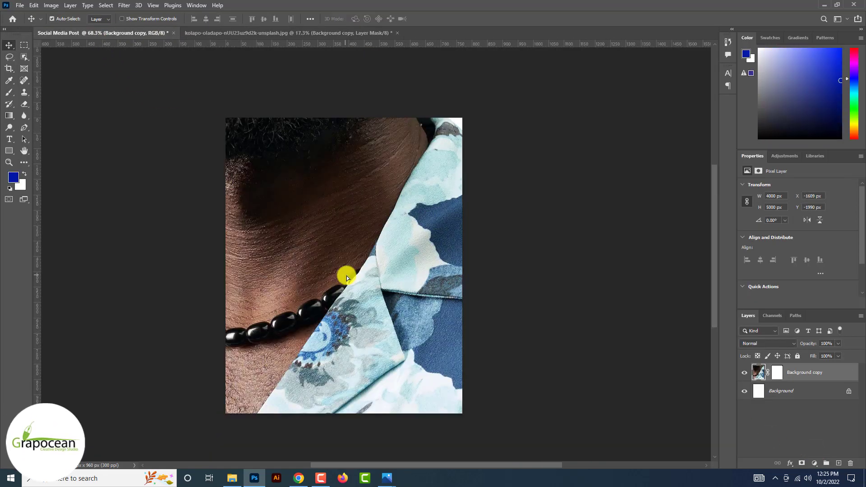
right_click(811, 372)
left_click(757, 210)
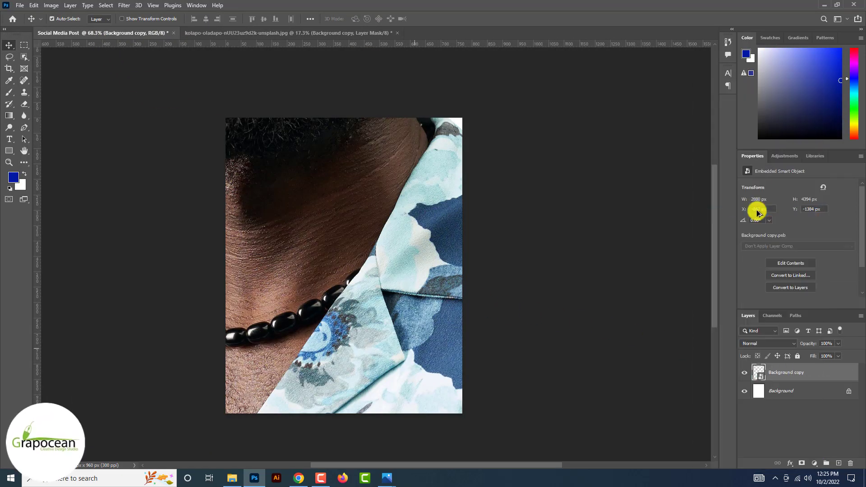
Step: Scale the man down to fit the post and flip him horizontally
key("ctrl+t")
key("ctrl+0")
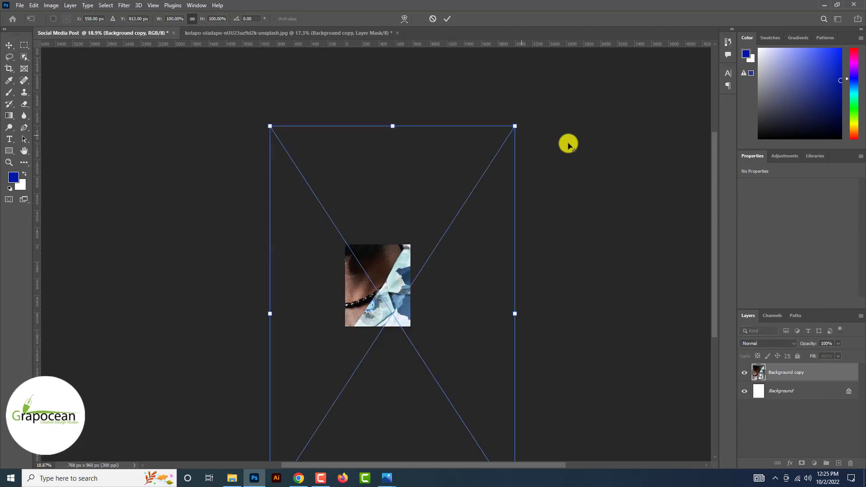
mouse_move(514, 127)
left_mouse_down()
mouse_move(474, 167)
mouse_move(422, 268)
left_mouse_up()
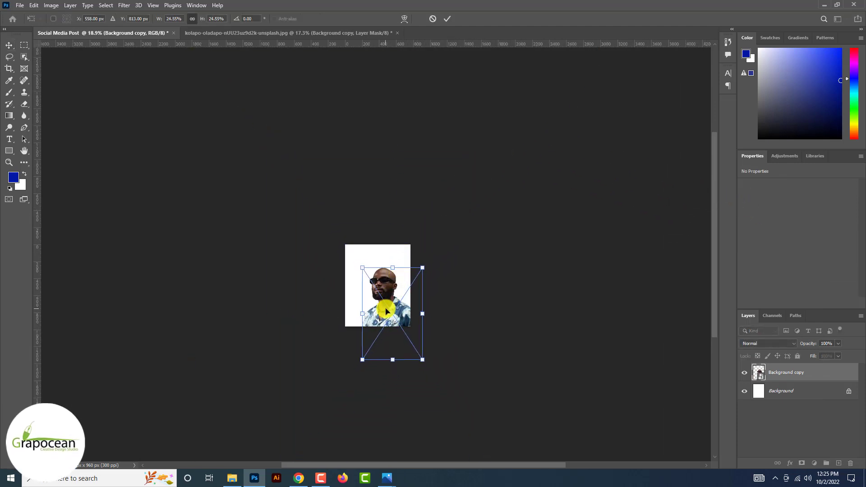
left_click_drag(388, 311, 375, 296)
scroll(374, 293, "up", 2)
right_click(375, 298)
left_click(395, 282)
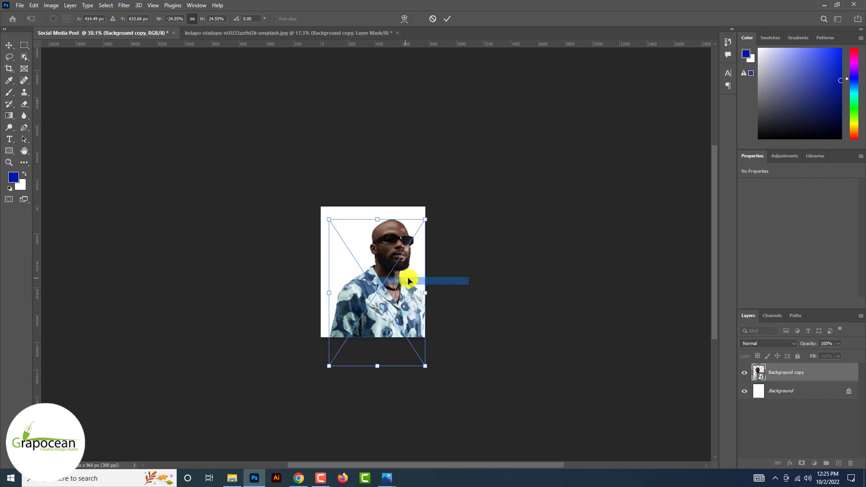
scroll(393, 307, "up", 2)
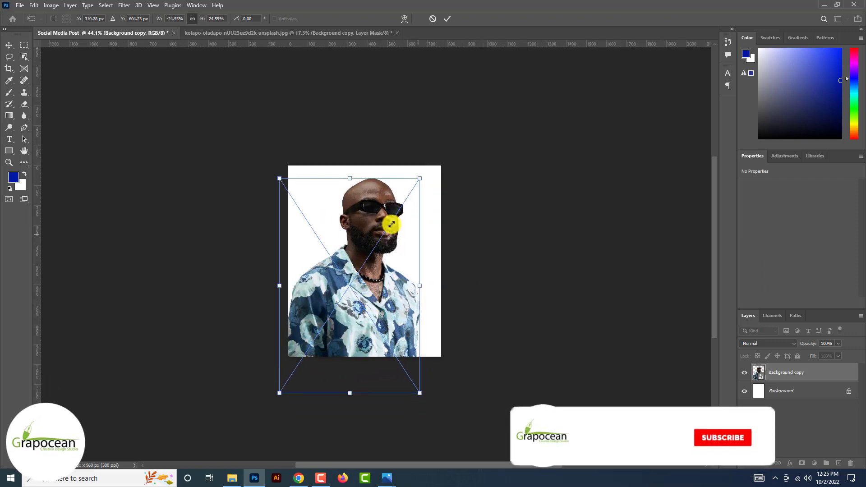
left_click(447, 19)
Step: Move the man left on the post and confirm his final position
scroll(372, 276, "up", 3)
scroll(372, 276, "down", 2)
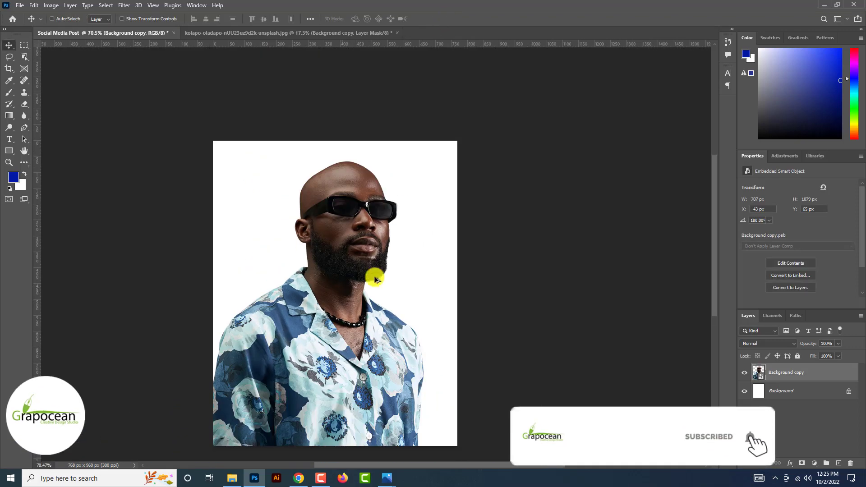
mouse_move(373, 276)
left_mouse_down()
mouse_move(323, 378)
mouse_move(339, 369)
left_mouse_up()
key("ctrl+t")
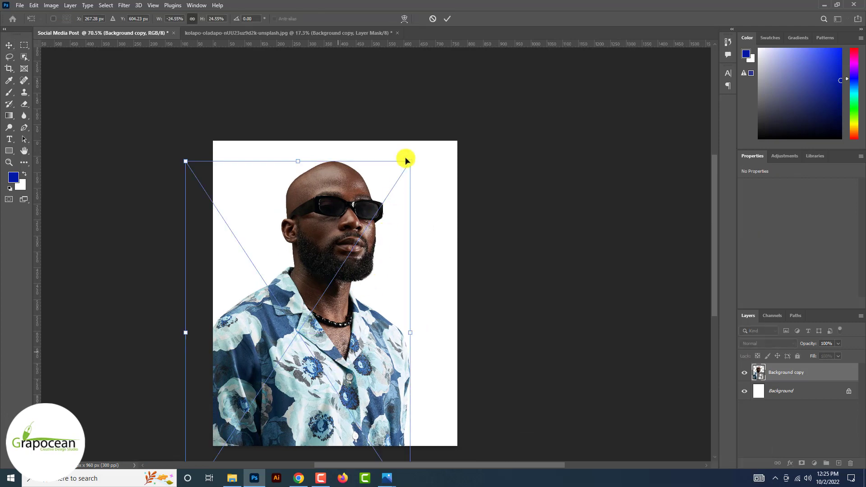
left_click(445, 20)
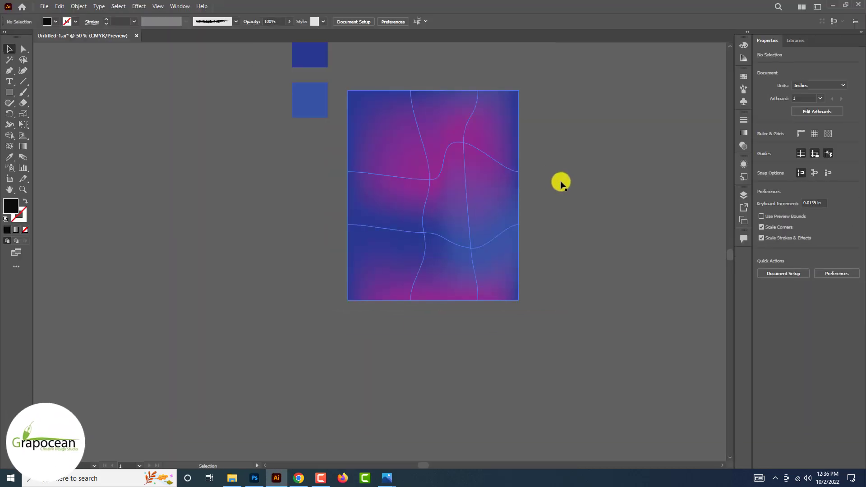
Step: Drag the gradient mesh points to bend the purple-and-blue gradient into flowing waves
left_click(463, 142)
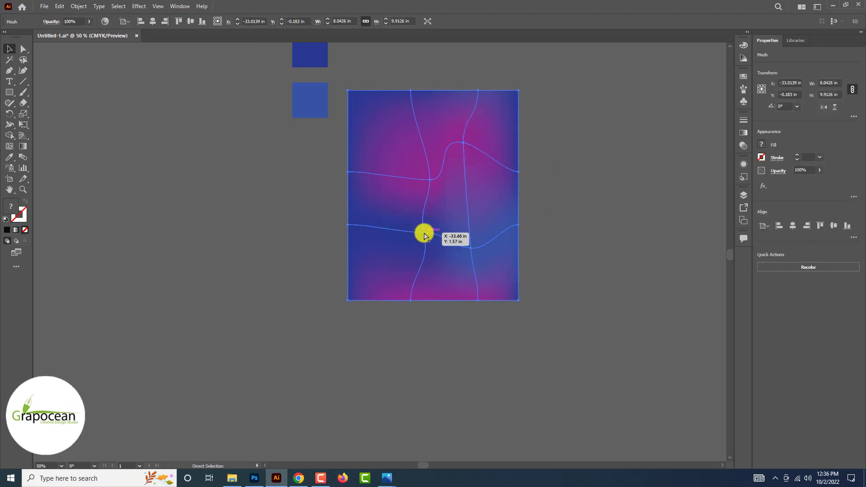
left_click(26, 55)
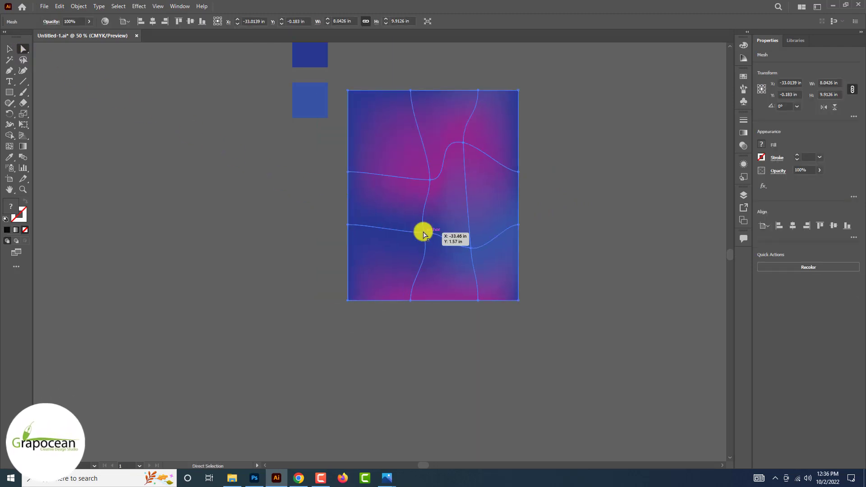
left_click_drag(424, 233, 442, 214)
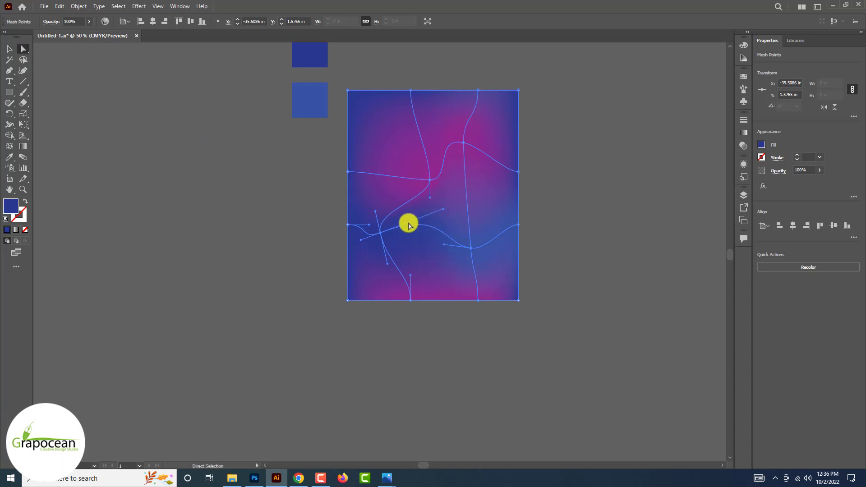
left_click_drag(380, 232, 394, 232)
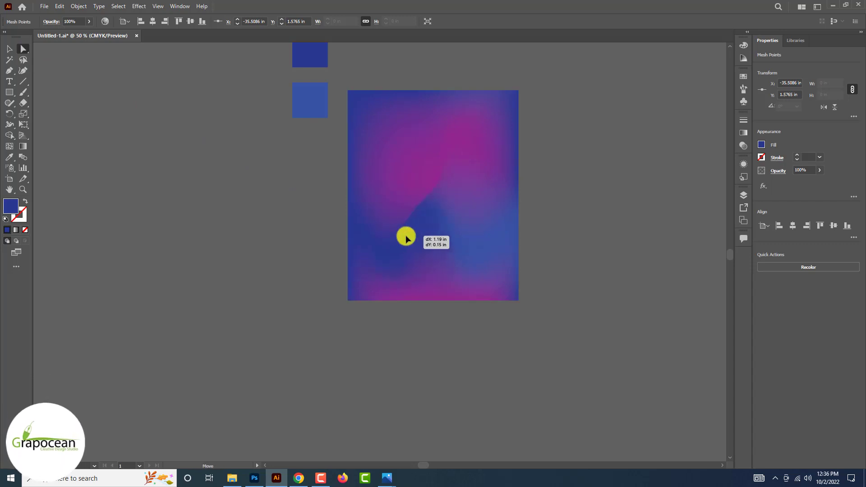
left_click(532, 236)
left_click(461, 143)
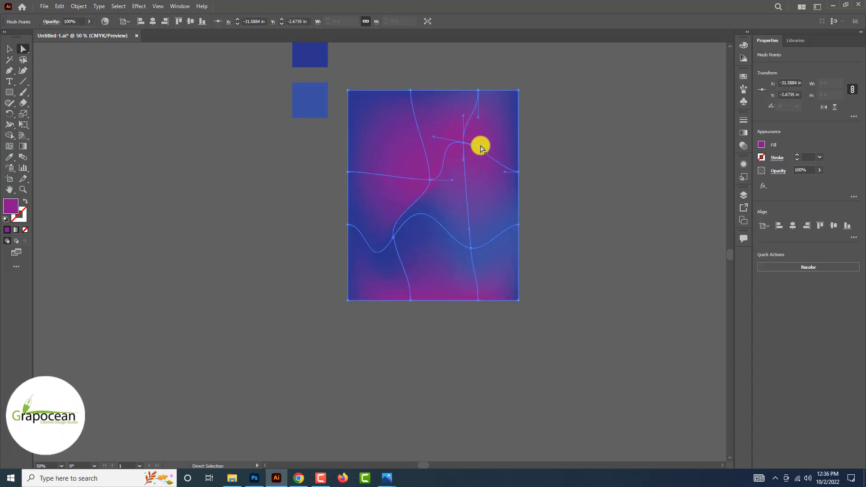
left_click_drag(479, 145, 465, 147)
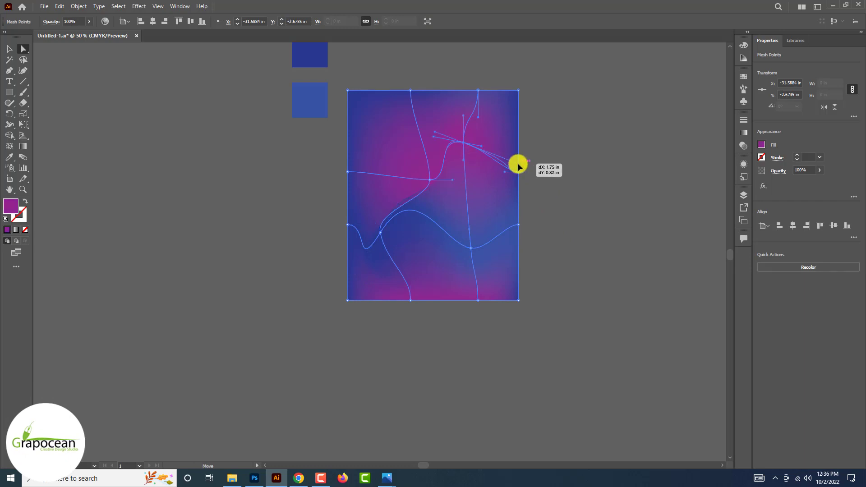
mouse_move(471, 248)
left_mouse_down()
mouse_move(419, 248)
mouse_move(471, 248)
left_mouse_up()
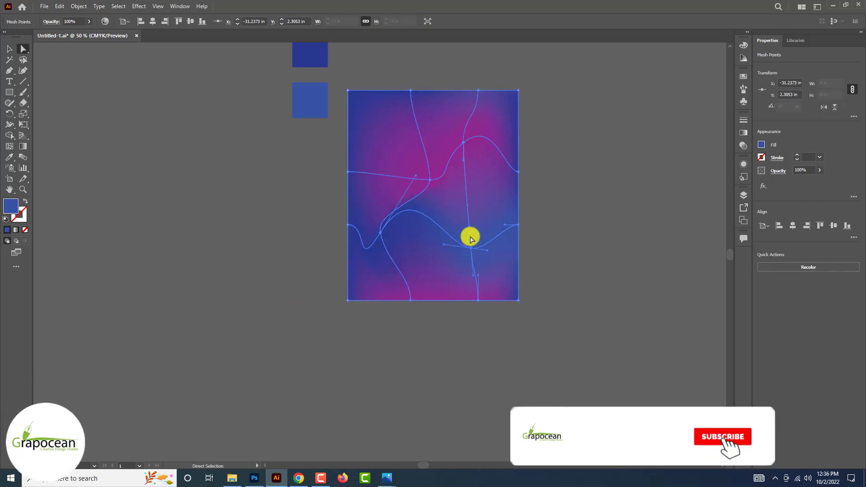
left_click_drag(464, 214, 439, 182)
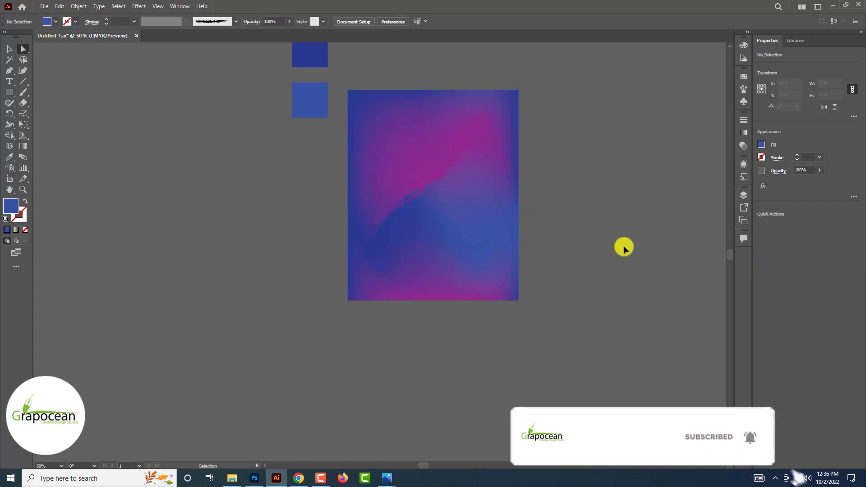
Step: Reposition the gradient rectangle and drag it onto Photoshop in the taskbar
scroll(617, 268, "down", 2)
left_click(578, 264)
left_click_drag(526, 228, 507, 228)
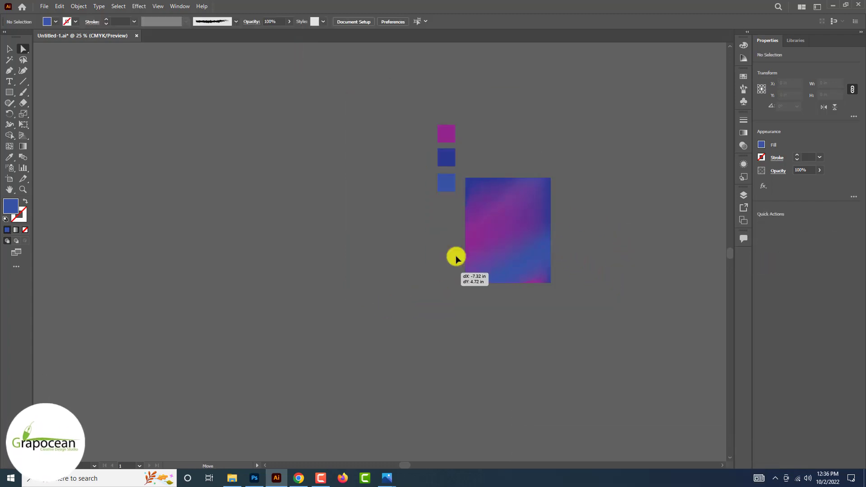
left_click(591, 274)
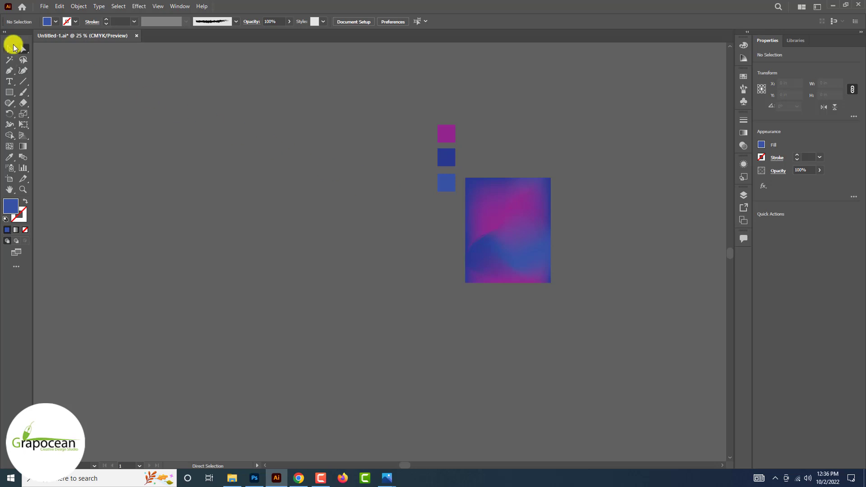
left_click(10, 48)
left_click_drag(508, 224, 251, 481)
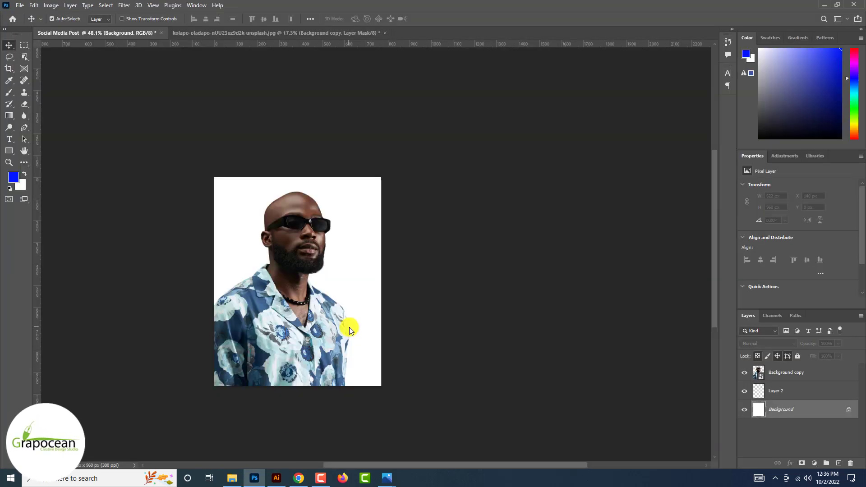
Step: Place the gradient as a Vector Smart Object stretched to fill the post canvas
left_click_drag(350, 331, 356, 340)
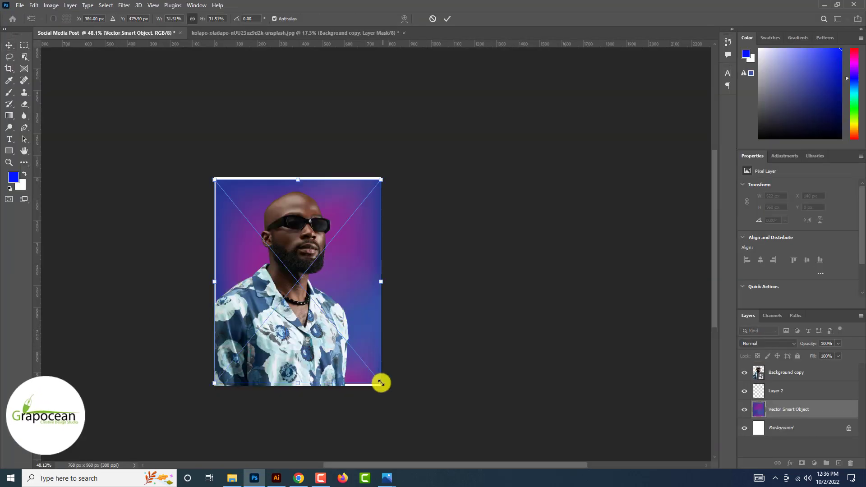
left_click_drag(381, 383, 388, 392)
key("Return")
Step: Shrink the man's photo to 469 × 716 px, settling it near the canvas bottom
left_click(290, 332)
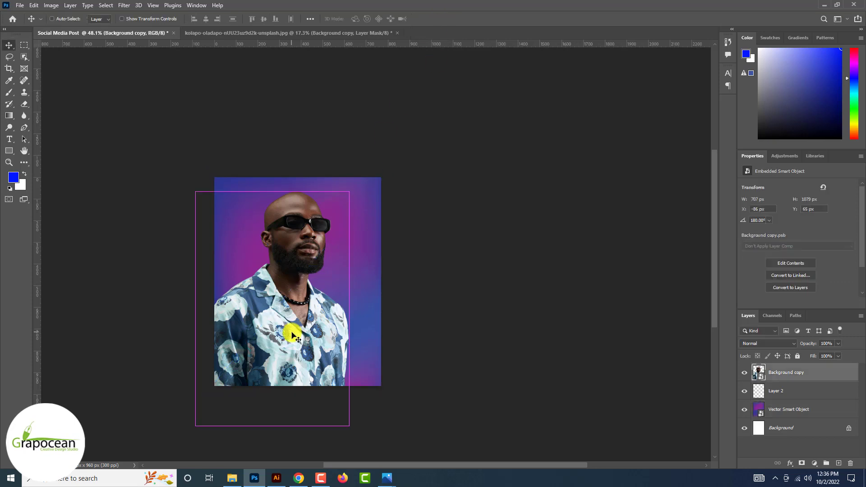
left_click_drag(350, 427, 312, 399)
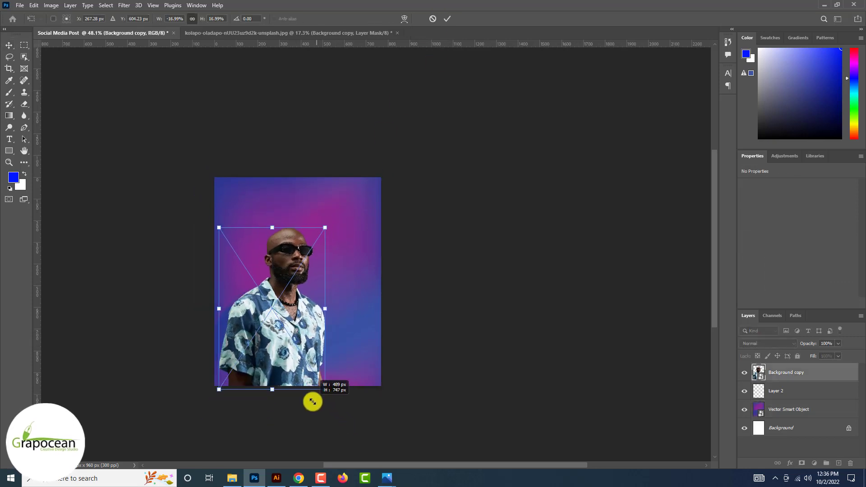
left_click_drag(279, 358, 313, 344)
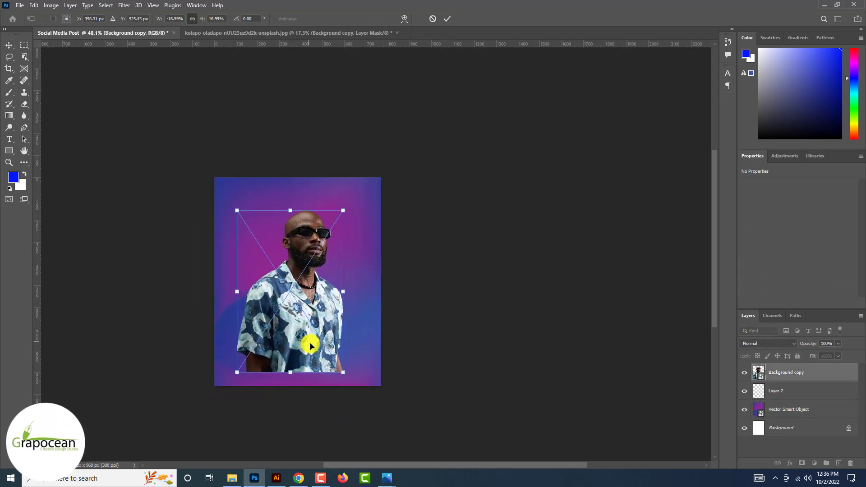
left_click_drag(356, 377, 342, 368)
left_click_drag(308, 345, 299, 339)
left_click(447, 19)
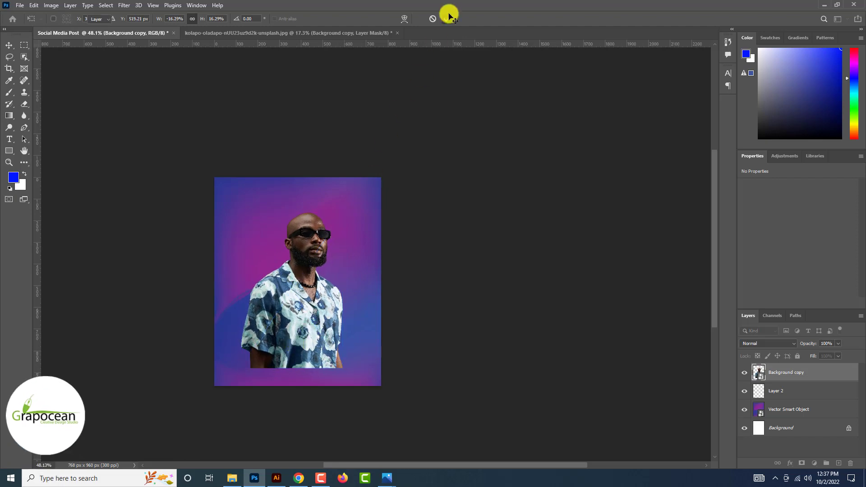
key("ctrl+0")
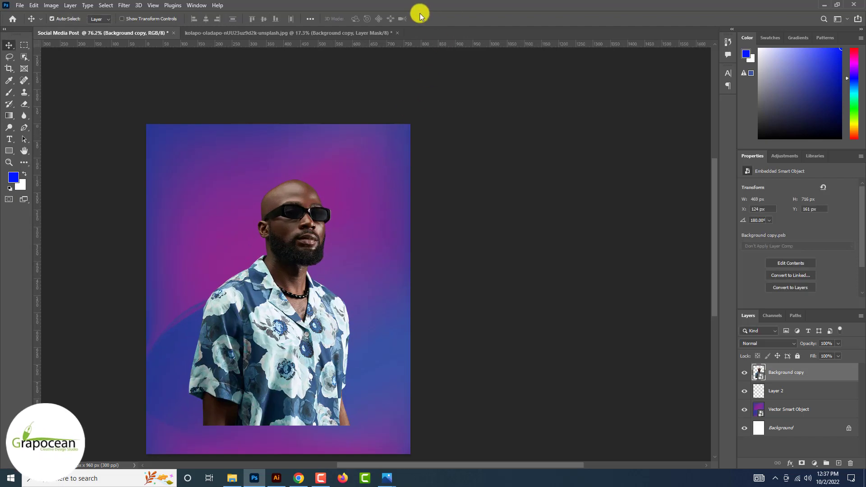
left_click(20, 5)
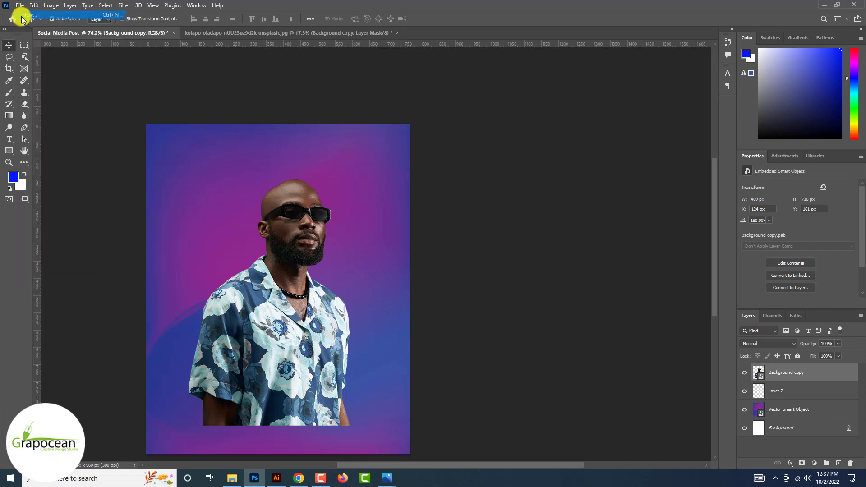
Step: Create a new 1500 × 1500 px document
double_click(561, 155)
type("150")
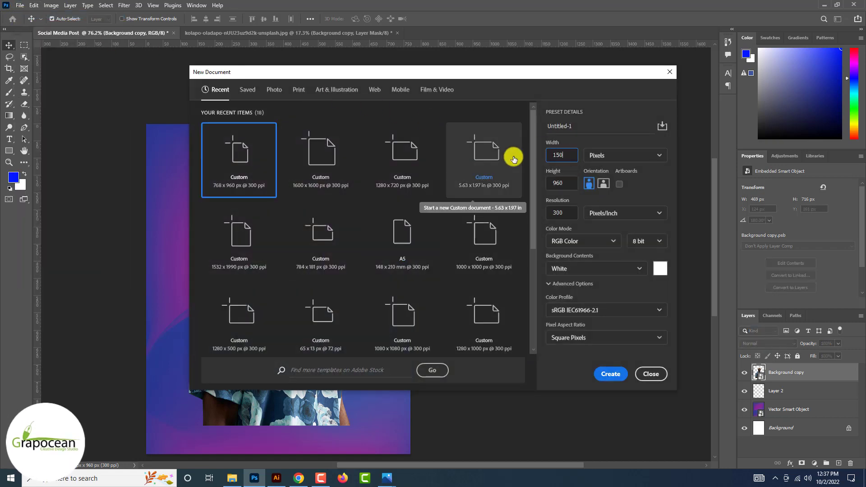
type("500")
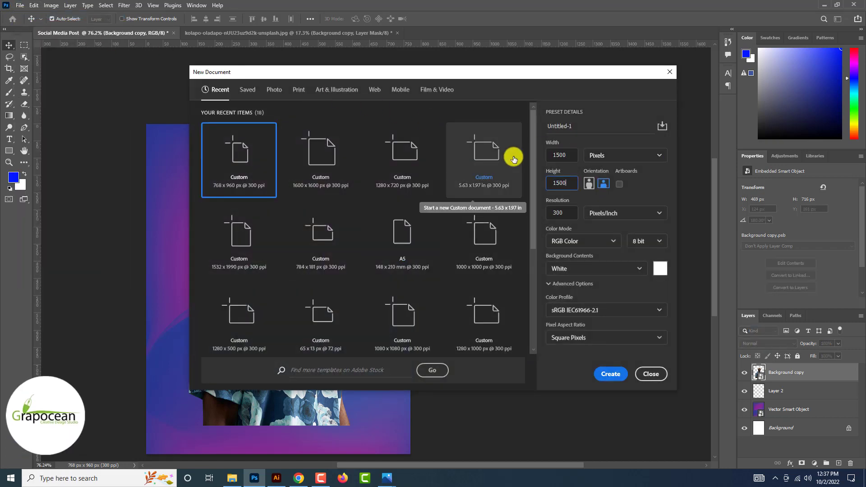
key("Return")
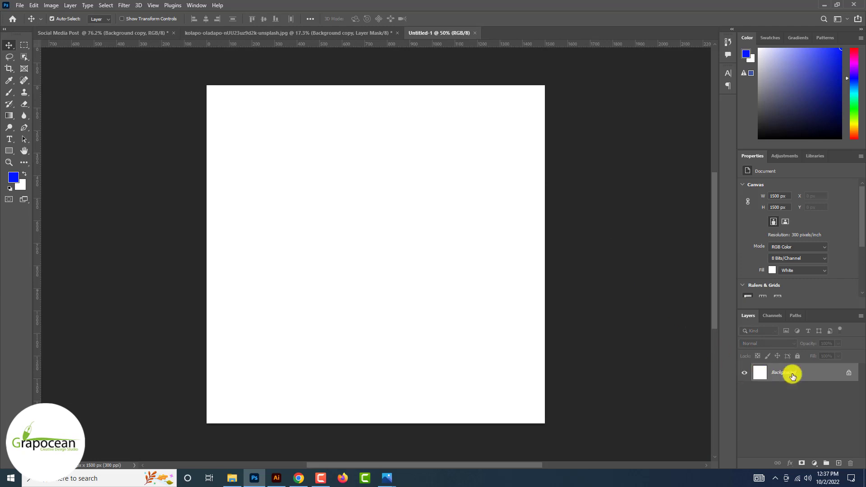
Step: Unlock and hide the background, then paint a wavy black brush stroke down the canvas
double_click(792, 376)
left_click(744, 372)
left_click(10, 93)
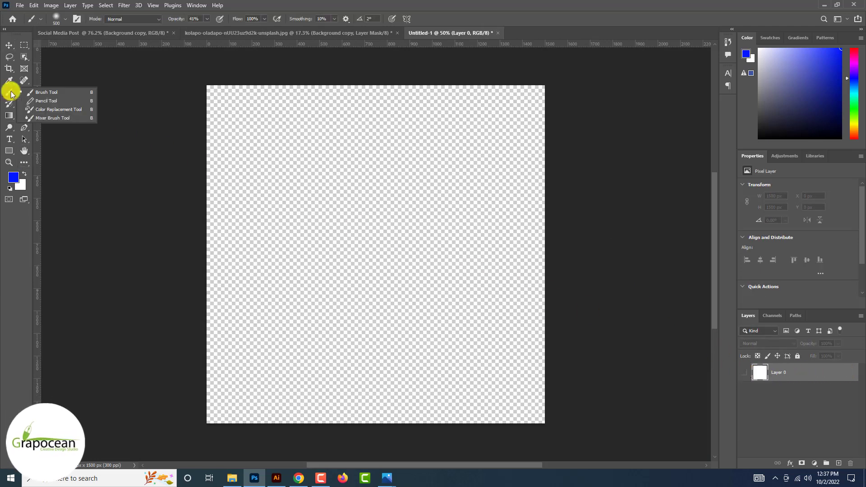
left_click(44, 94)
key("d")
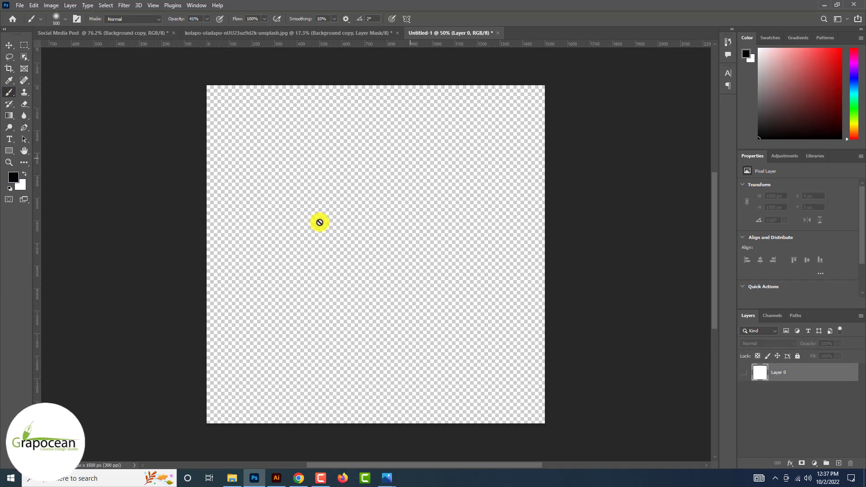
left_click_drag(394, 115, 357, 393)
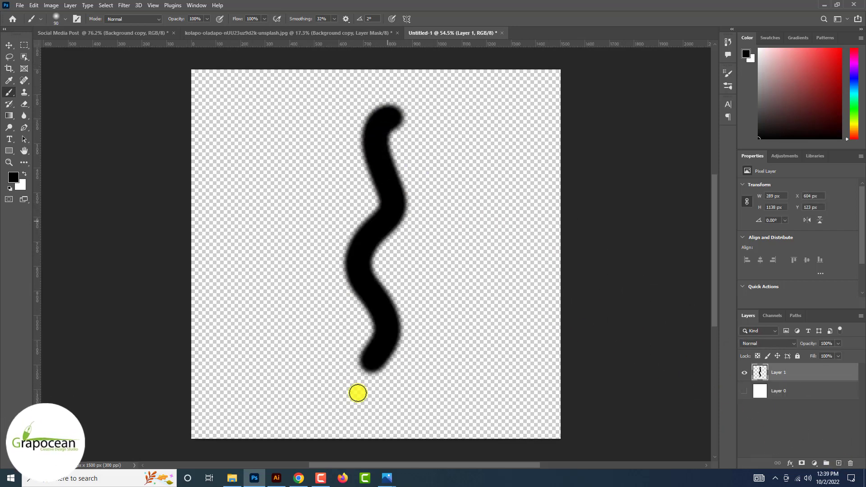
Step: Open Blur Gallery's Path Blur and draw a blur path up along the stroke
left_click(124, 5)
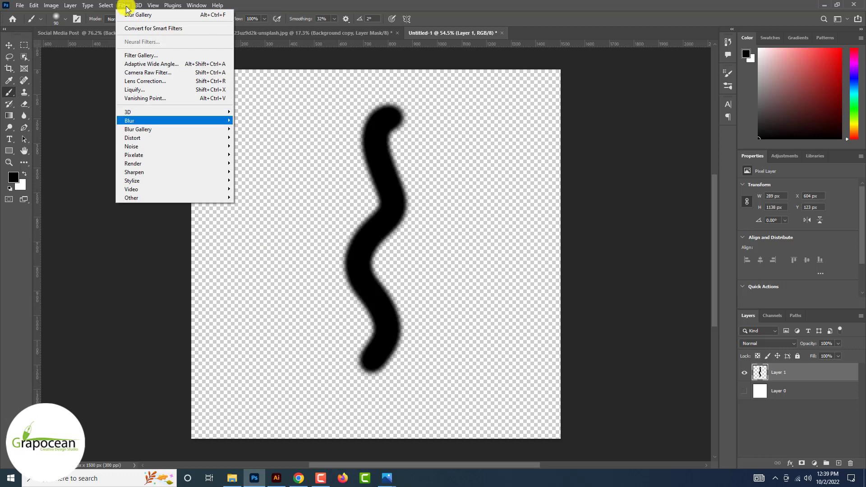
key("Right")
key("r")
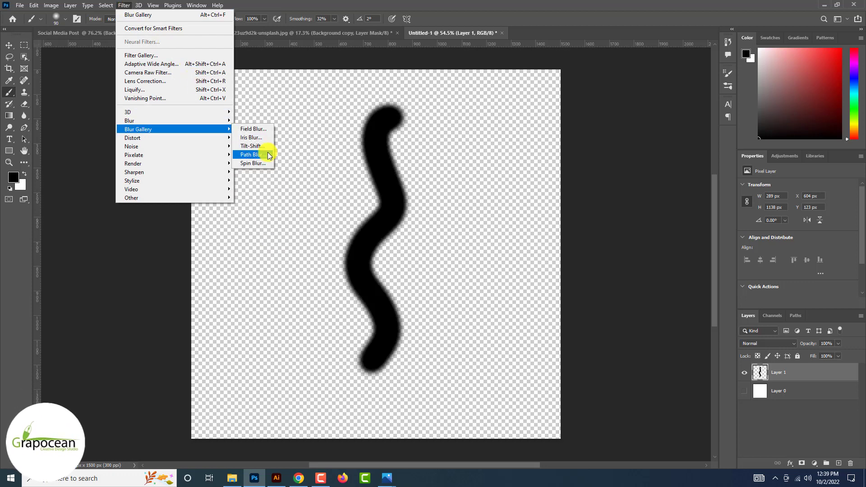
left_click(260, 154)
left_click_drag(387, 325, 369, 278)
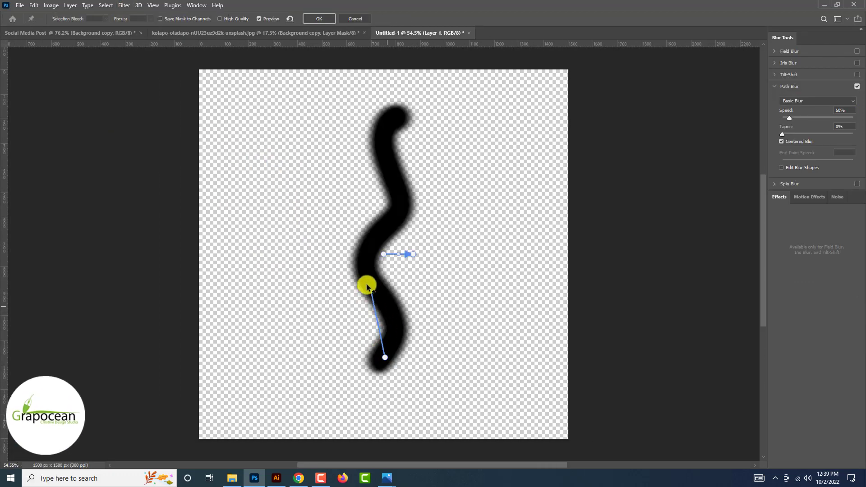
left_click(367, 157)
left_click(432, 98)
Step: Finish the blur path, raise the Speed, and apply the Path Blur
scroll(432, 98, "right", 5)
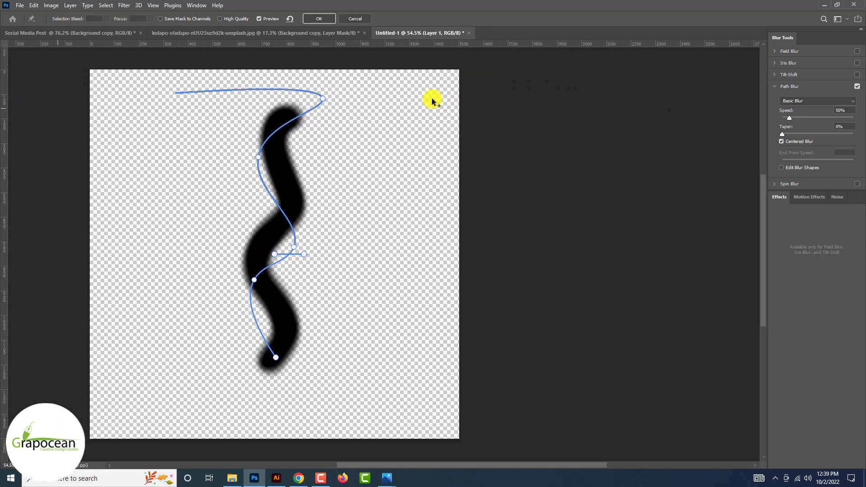
scroll(431, 99, "up", 5)
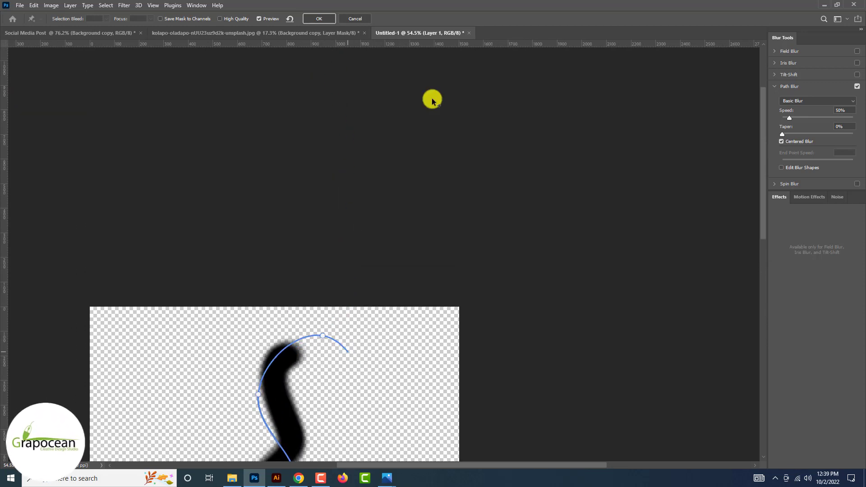
double_click(432, 99)
scroll(431, 98, "down", 3)
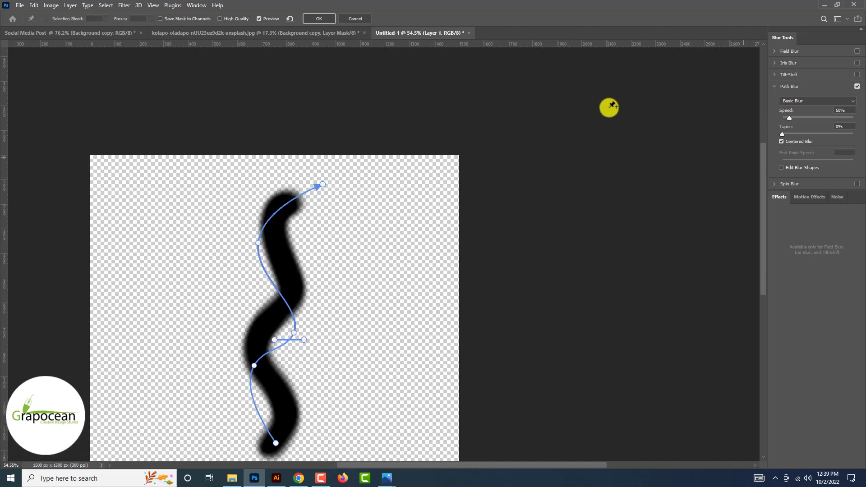
left_click_drag(789, 118, 845, 119)
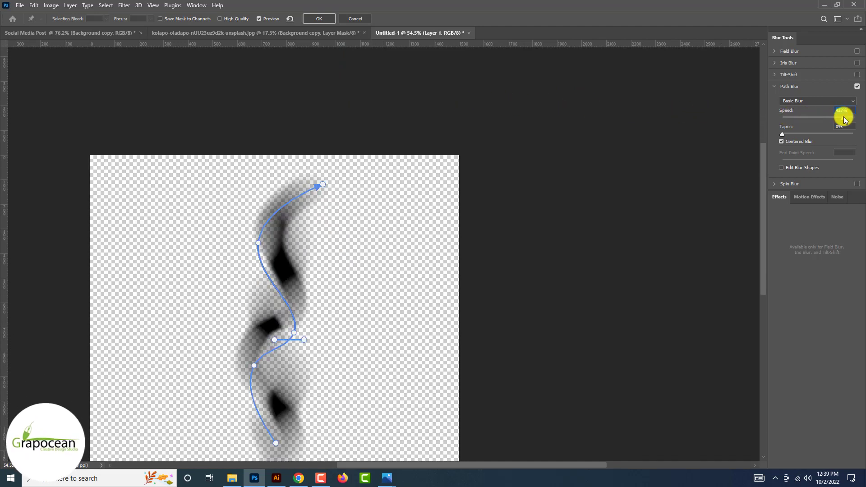
left_click(319, 19)
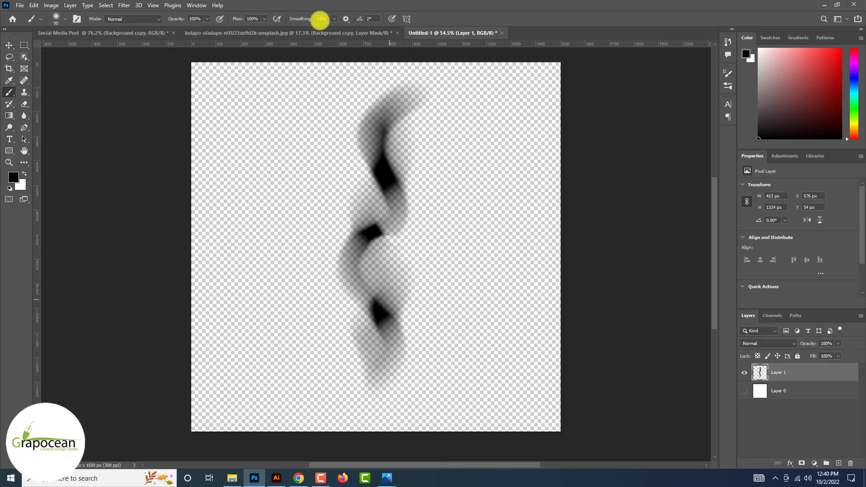
Step: On a new layer, paint a long black S-curve stroke down the canvas
scroll(620, 278, "down", 2)
left_click(839, 464)
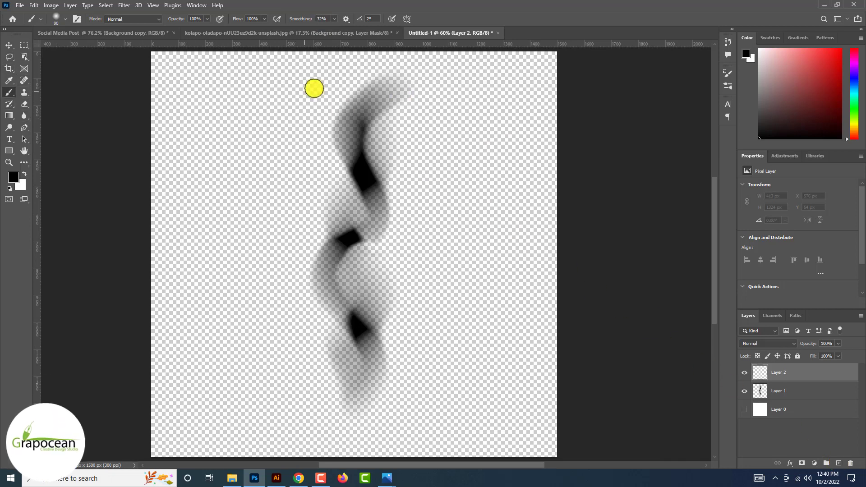
key("ctrl+z")
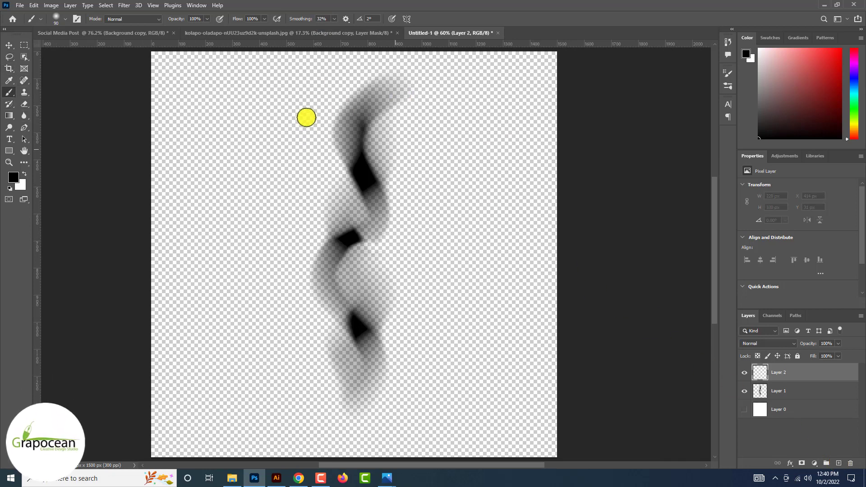
left_click_drag(306, 99, 356, 164)
key("ctrl+z")
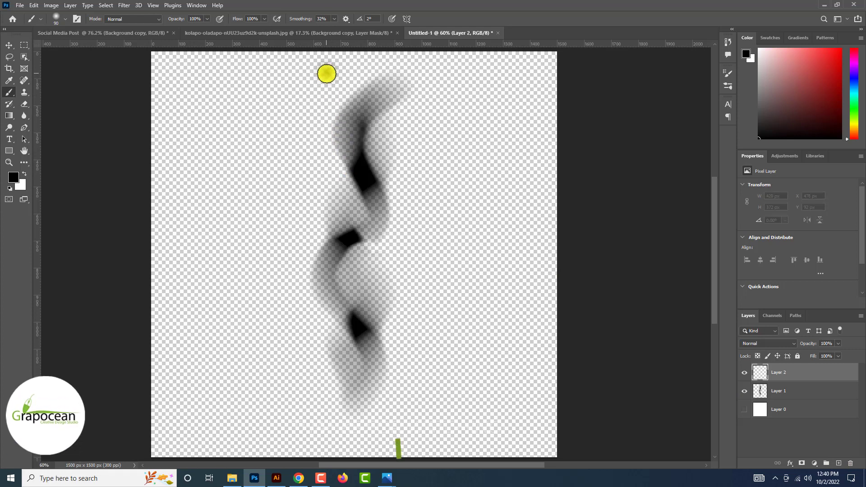
left_click(316, 79)
left_click_drag(362, 154, 374, 401)
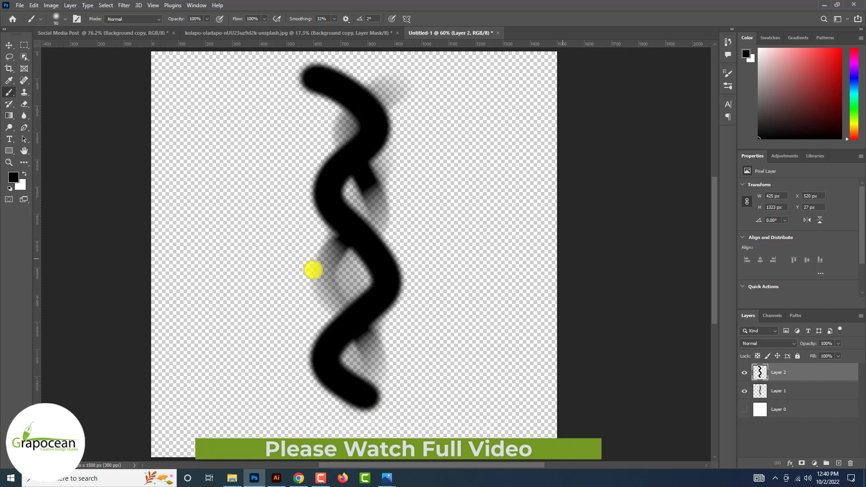
Step: Draw a Path Blur path along the new stroke and reshape its curves
left_click(124, 6)
mouse_move(129, 120)
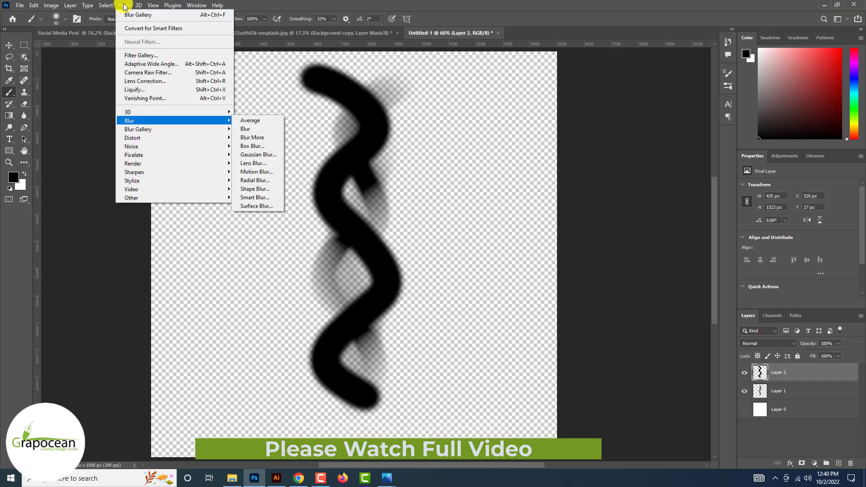
left_click(261, 154)
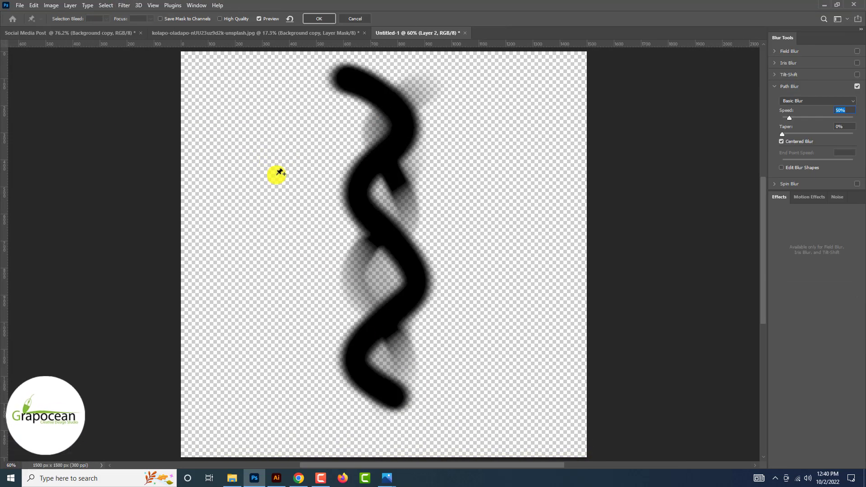
left_click(345, 365)
left_click(416, 282)
double_click(371, 197)
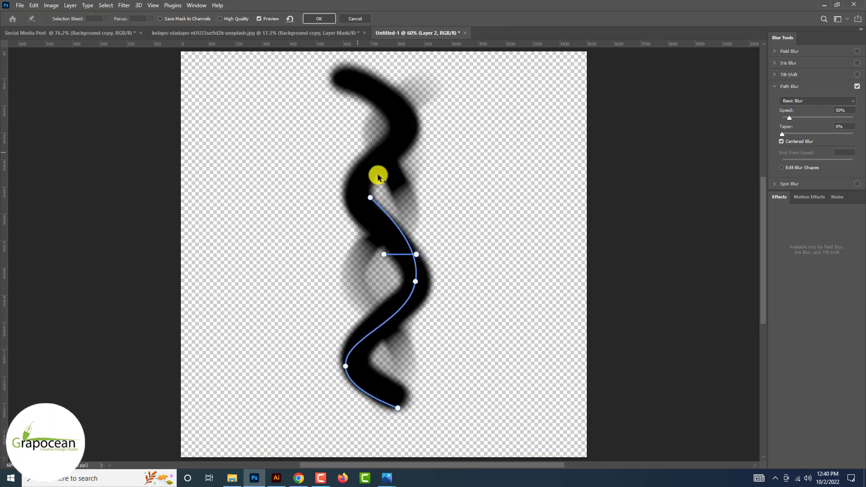
left_click_drag(358, 82, 312, 66)
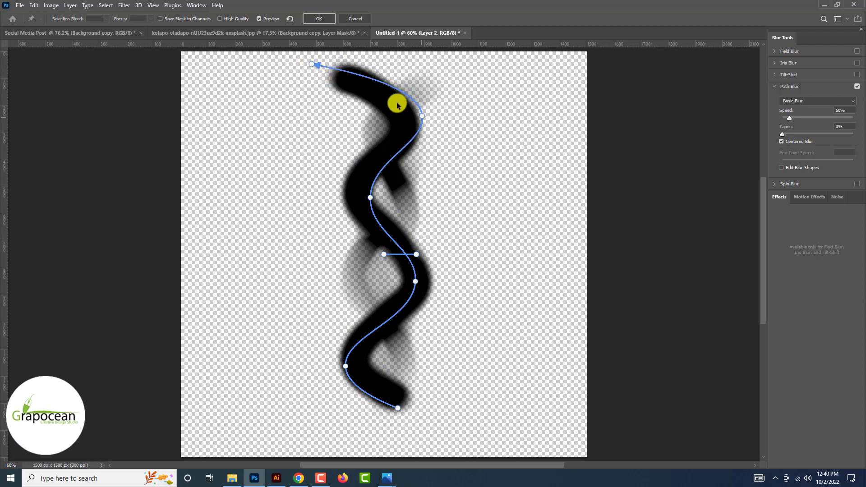
left_click_drag(422, 115, 398, 132)
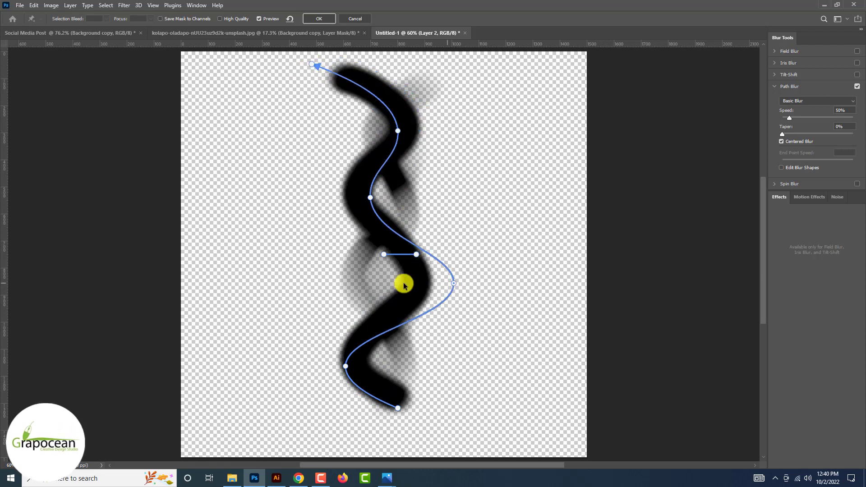
left_click_drag(405, 285, 431, 283)
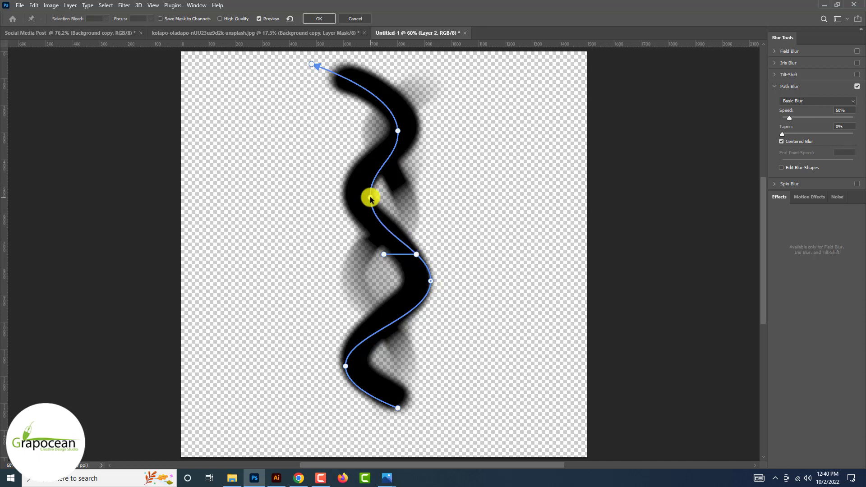
left_click_drag(397, 131, 421, 126)
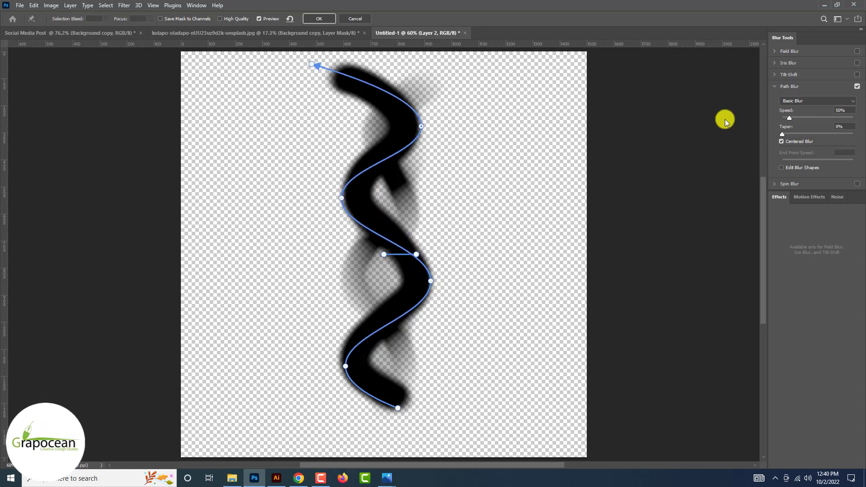
Step: Set blur Speed to 424%, fine-tune the path points, and apply the Path Blur
left_click_drag(813, 117, 842, 118)
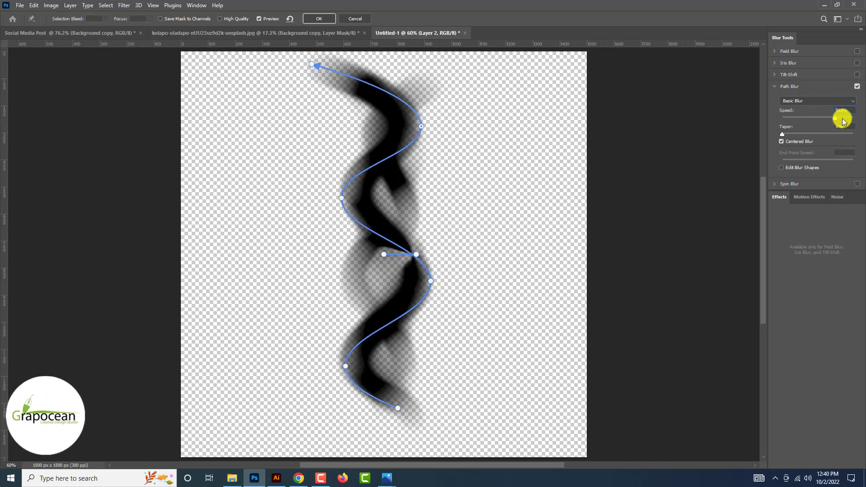
left_click_drag(419, 128, 366, 126)
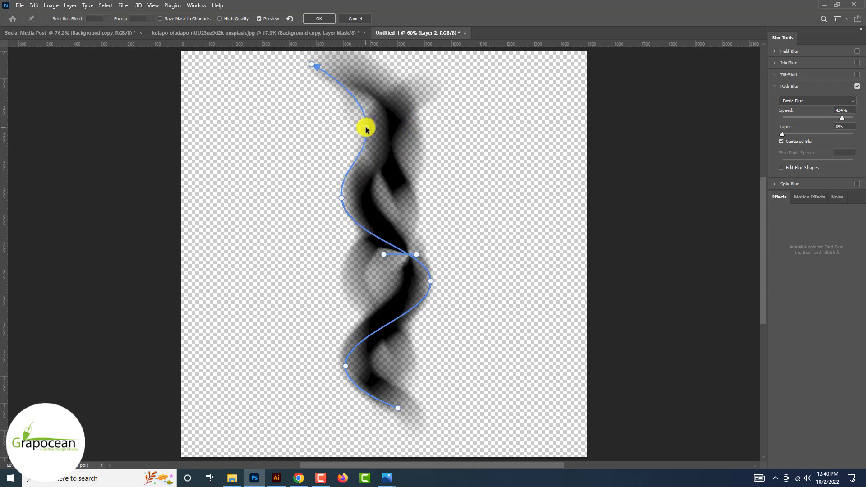
left_click_drag(420, 255, 384, 255)
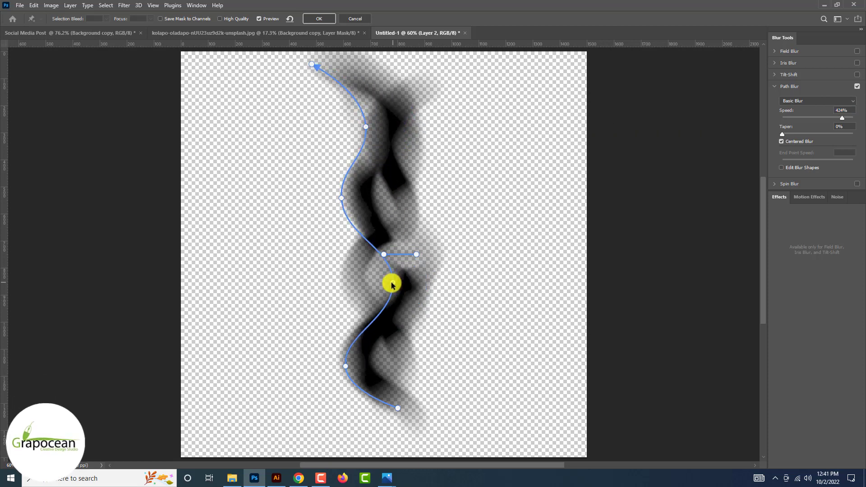
left_click_drag(390, 284, 424, 283)
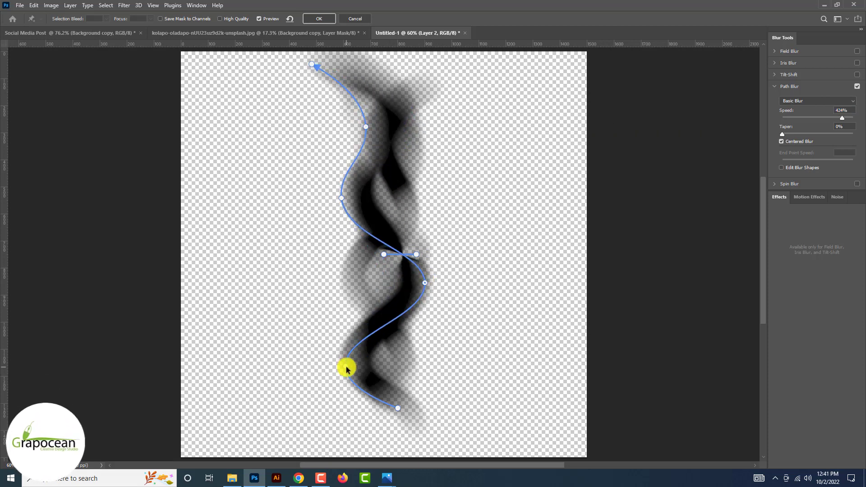
left_click_drag(345, 366, 383, 364)
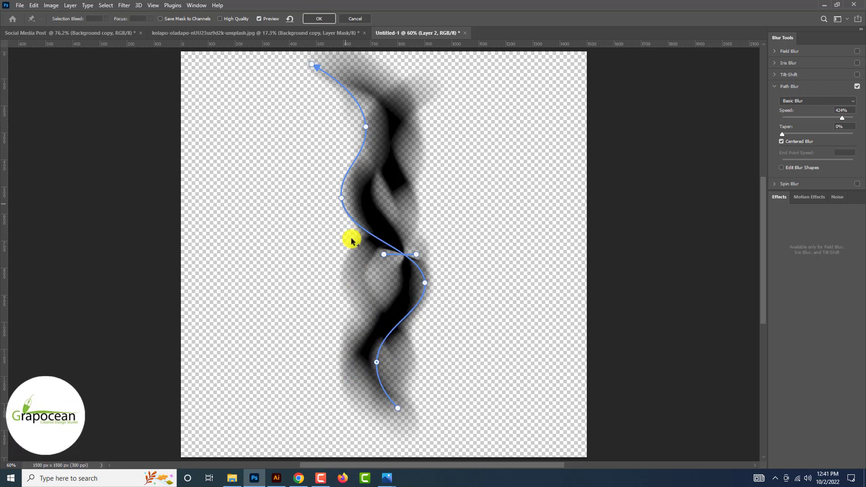
left_click_drag(341, 198, 387, 201)
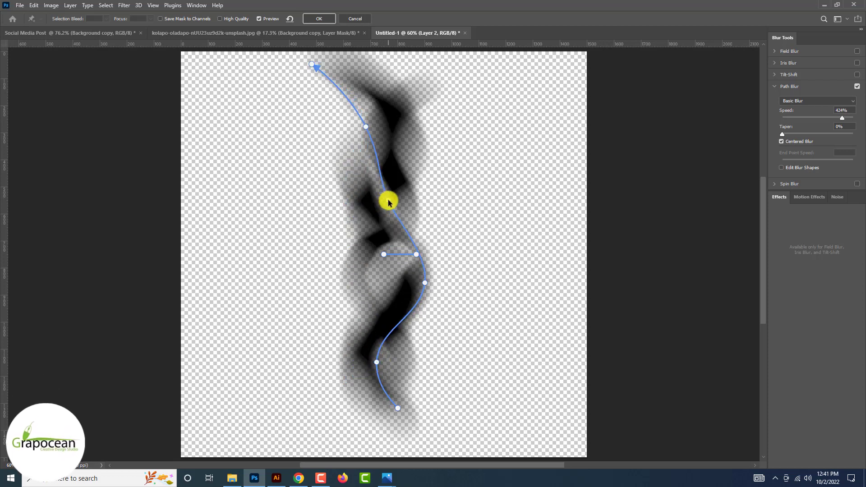
mouse_move(377, 363)
left_mouse_down()
mouse_move(353, 354)
mouse_move(395, 351)
left_mouse_up()
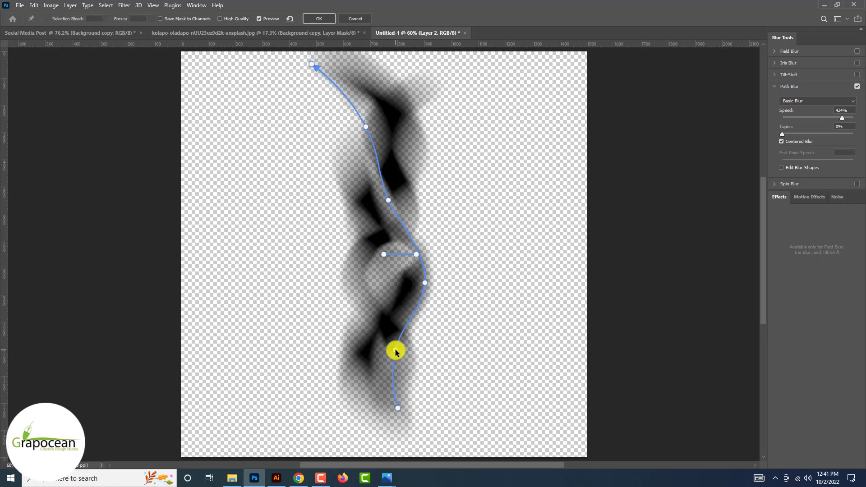
left_click(324, 18)
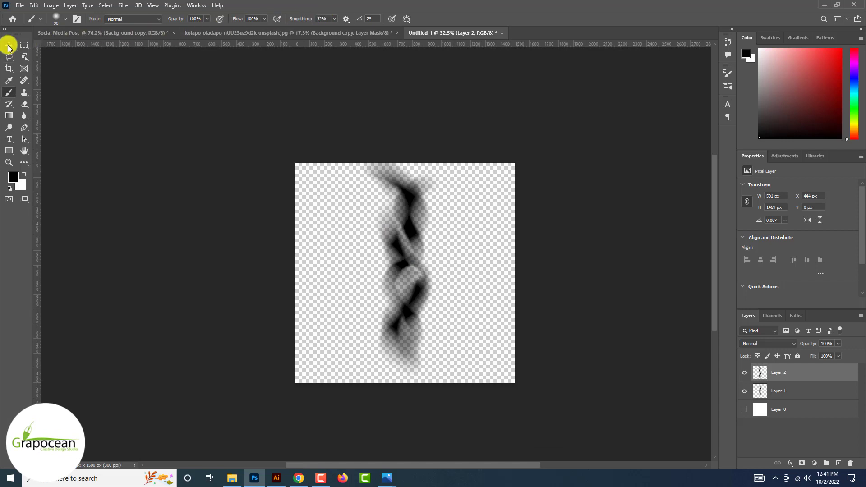
Step: Duplicate the blurred stroke, rotate the copy upside down, and place it beside the original
left_click(9, 45)
mouse_move(371, 240)
left_mouse_down()
mouse_move(366, 268)
mouse_move(450, 273)
mouse_move(368, 279)
left_mouse_up()
key("ctrl+z")
key("ctrl+alt+t")
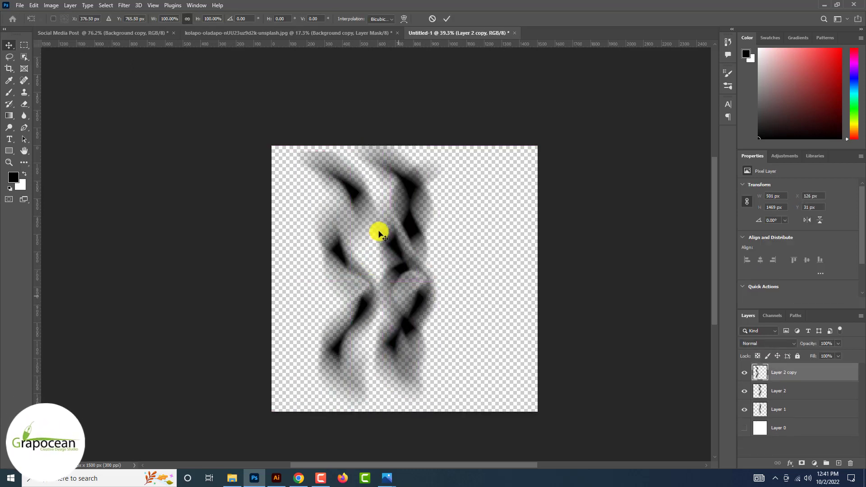
mouse_move(396, 144)
left_mouse_down()
mouse_move(389, 332)
mouse_move(313, 332)
mouse_move(339, 316)
mouse_move(447, 297)
left_mouse_up()
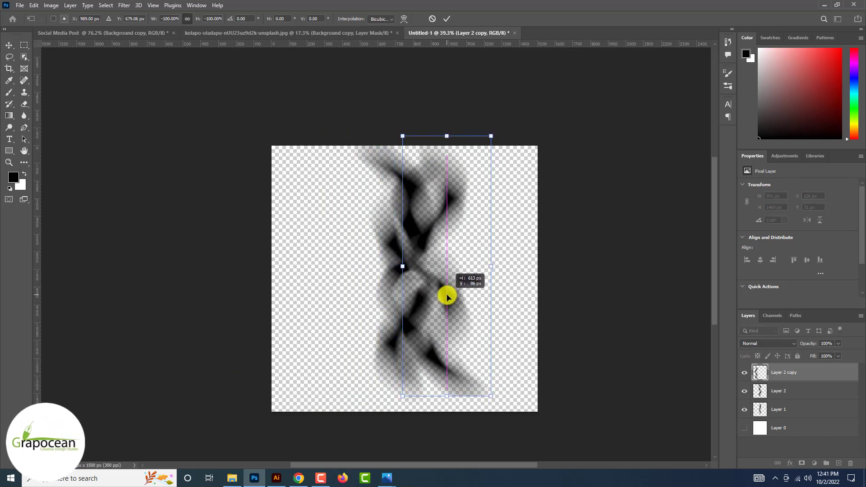
left_click(450, 20)
mouse_move(418, 143)
left_mouse_down()
mouse_move(346, 246)
mouse_move(368, 315)
left_mouse_up()
Step: Add another copy rotated to about -165°, then set all four stroke layers to 82% opacity
key("ctrl+j")
key("ctrl+t")
mouse_move(397, 406)
left_mouse_down()
mouse_move(327, 174)
mouse_move(337, 303)
mouse_move(361, 319)
left_mouse_up()
left_click(447, 19)
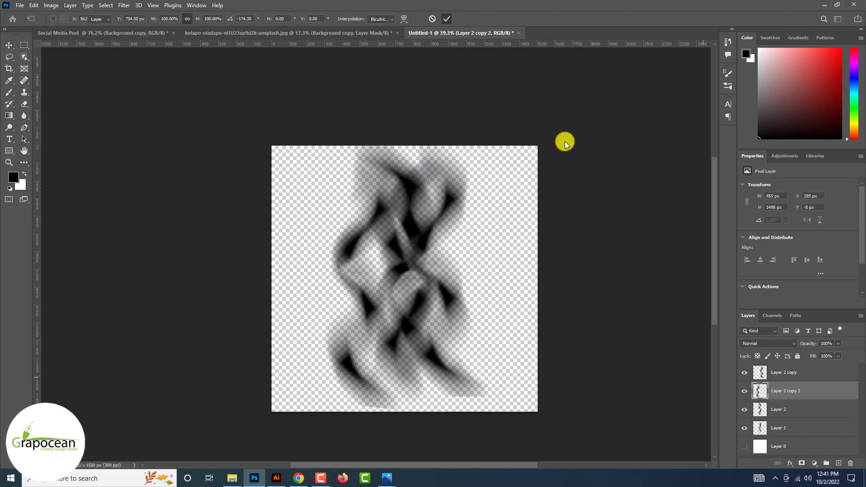
left_click(783, 375)
left_click(787, 426, "shift")
left_click_drag(815, 354, 832, 356)
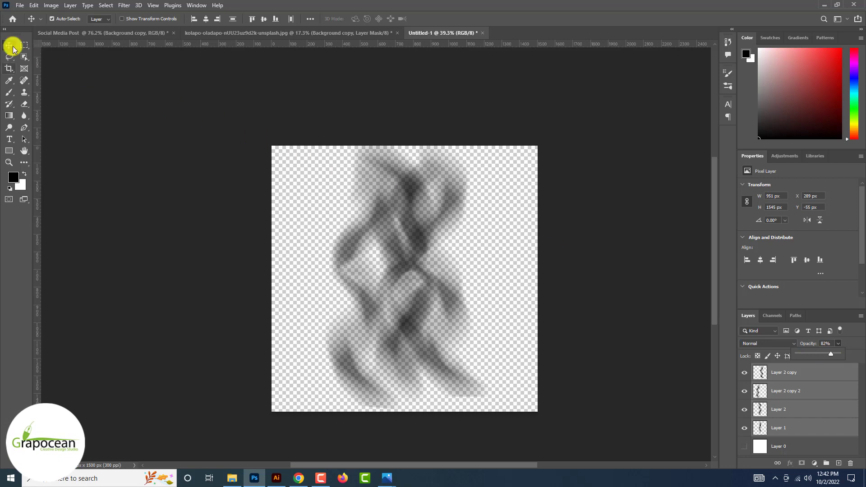
Step: Define the stroke cluster as a brush preset named smoke
key("ctrl+minus")
key("ctrl+minus")
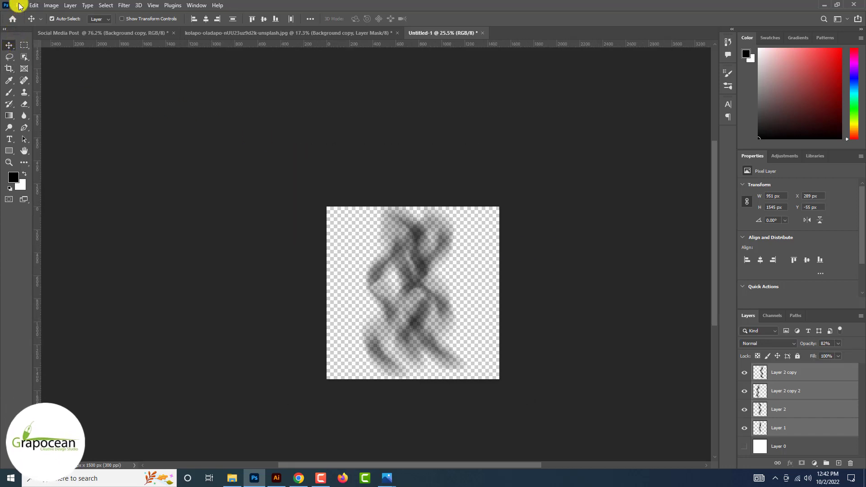
left_click(20, 6)
key("Right")
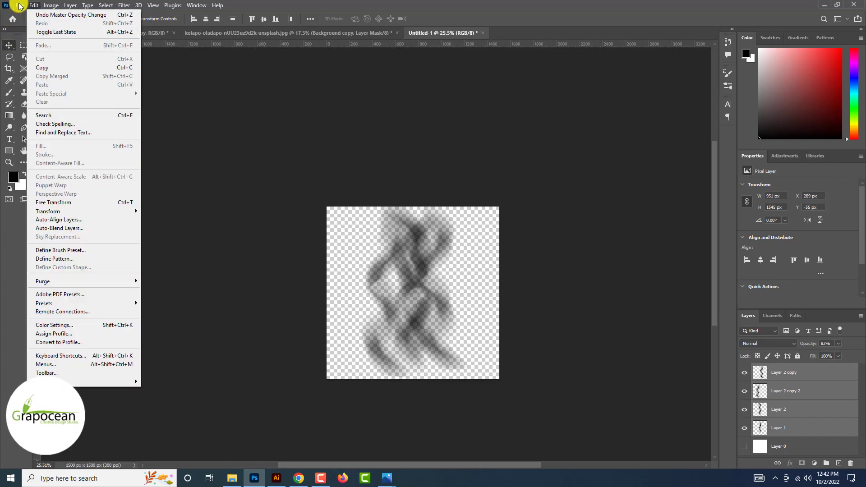
key("Left")
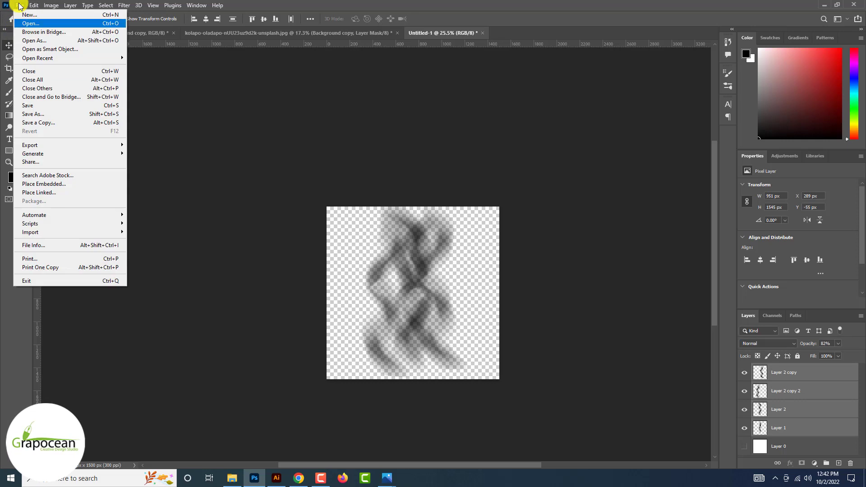
left_click(89, 249)
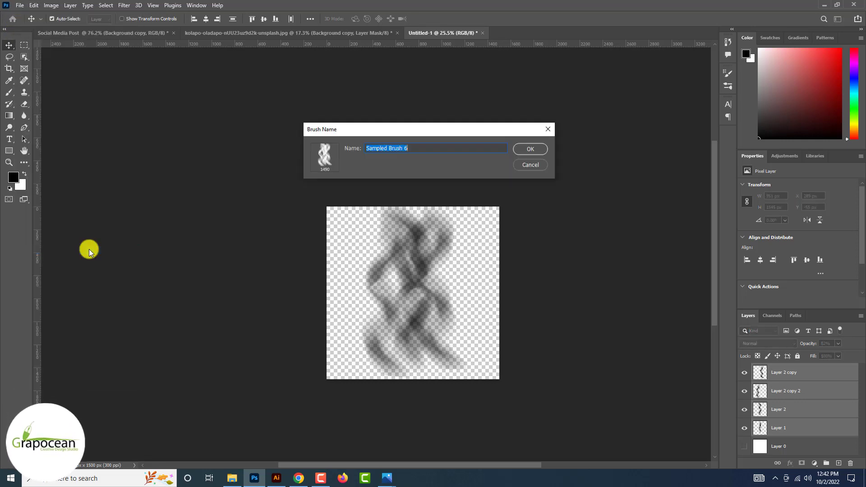
type("smoke")
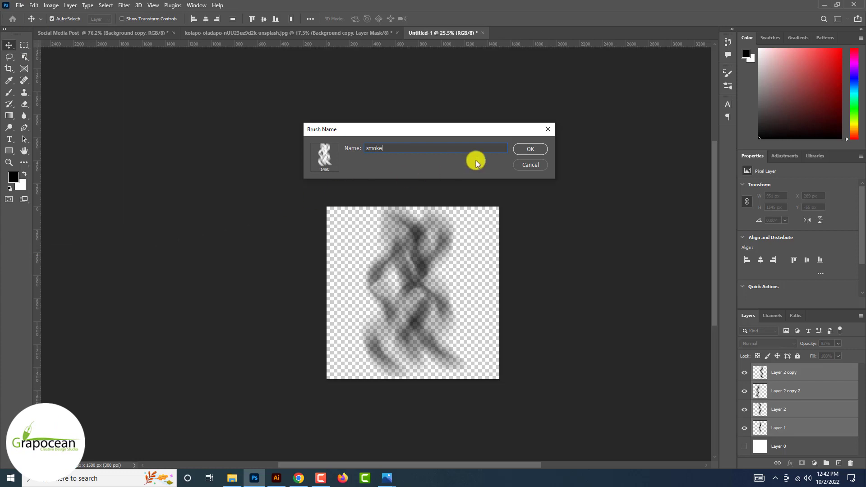
left_click(521, 145)
Step: Mask and duplicate the portrait layer, hide the original, and fill the new mask black
left_click(97, 33)
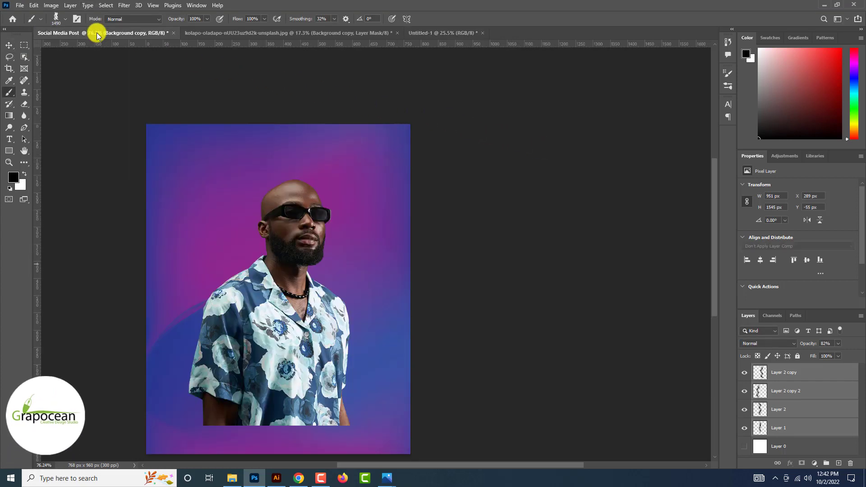
left_click(802, 463)
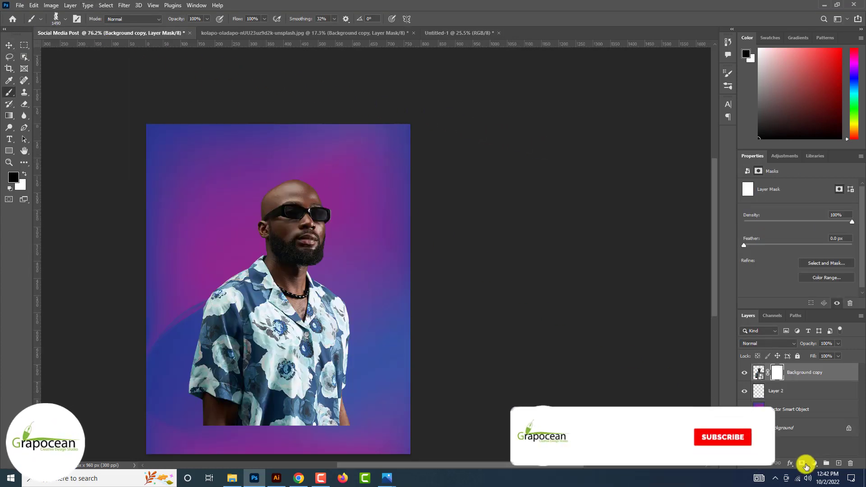
key("ctrl+j")
left_click(744, 391)
left_click(776, 372)
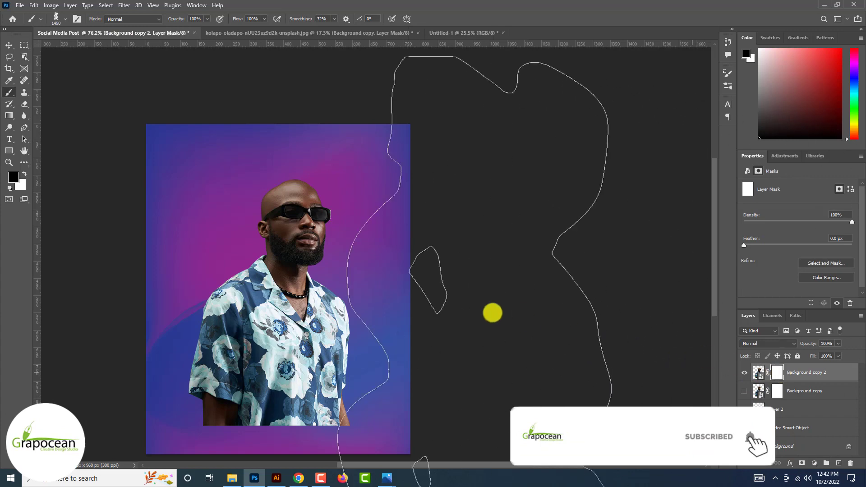
key("bracketleft")
key("bracketleft")
key("bracketleft")
key("bracketleft")
key("bracketleft")
key("bracketleft")
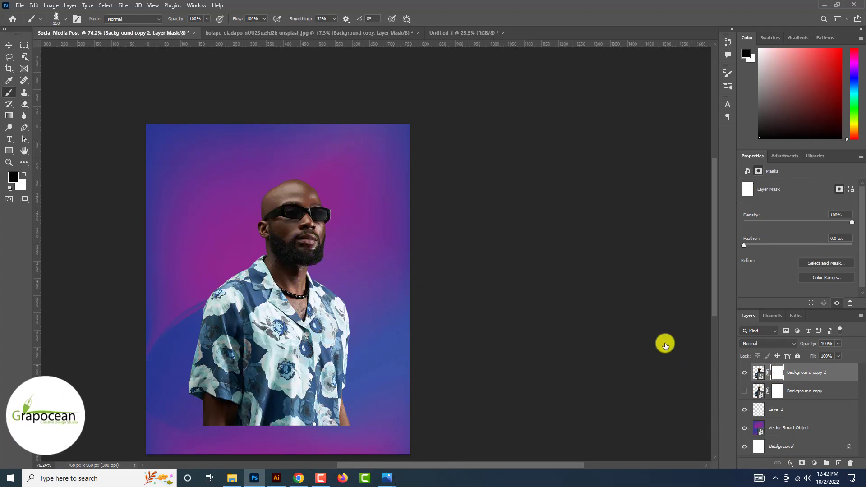
key("ctrl+i")
Step: Trial-paint the man back in with a large white brush, undoing the oversized reveals
key("bracketright")
key("bracketright")
key("bracketright")
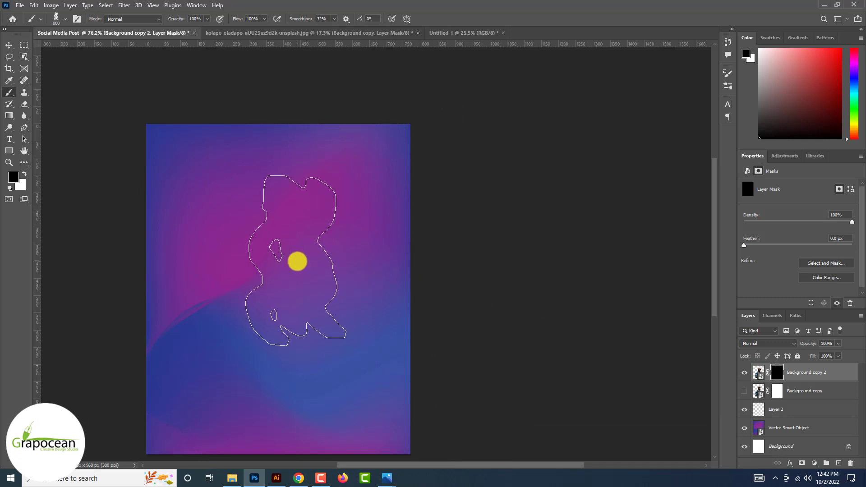
key("bracketright")
key("bracketright")
key("bracketright")
key("x")
left_click(299, 291)
key("ctrl+z")
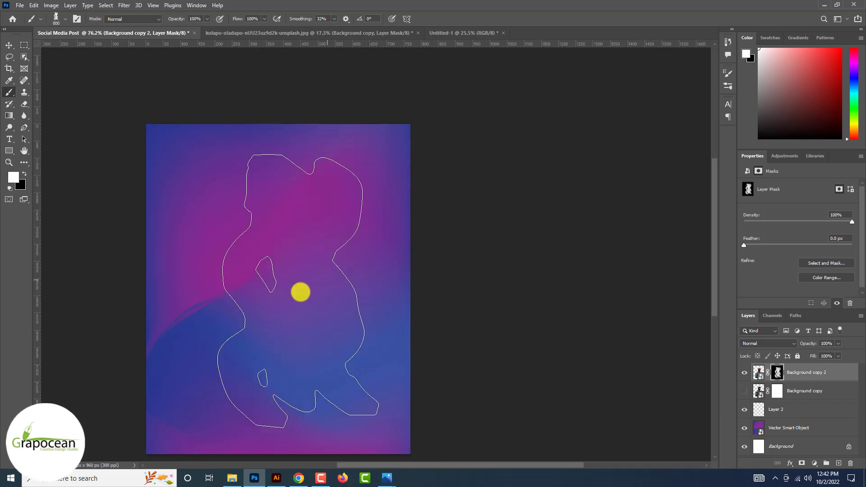
key("bracketleft")
key("bracketleft")
key("bracketleft")
left_click(308, 273)
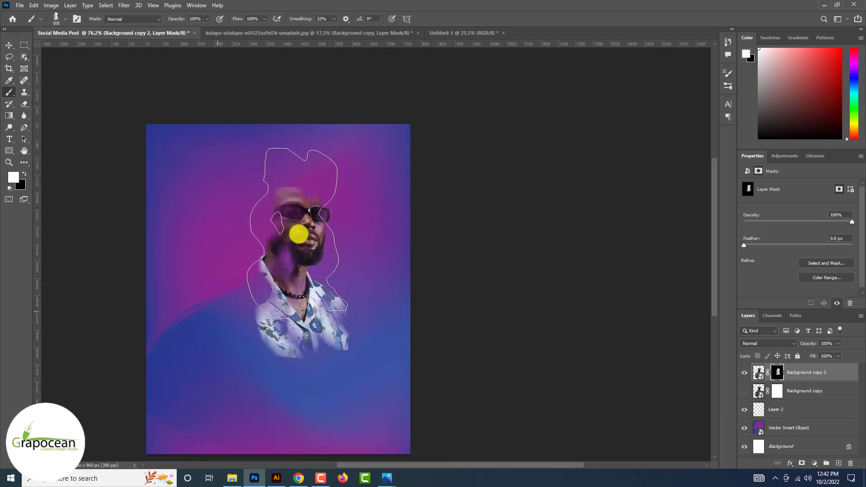
key("ctrl+z")
Step: Switch to a smoke brush angled 77° and paint the head and face back into the mask
right_click(291, 204)
left_click_drag(332, 232, 310, 199)
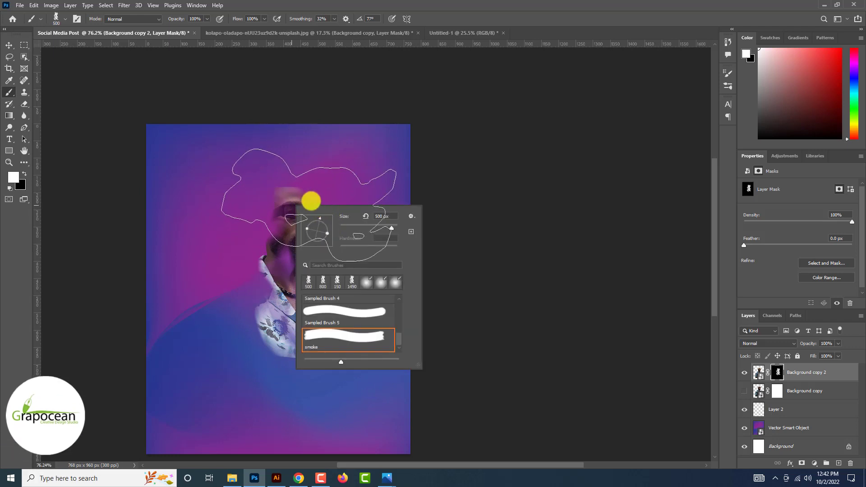
key("Return")
left_click(286, 209)
left_click(269, 364)
key("ctrl+z")
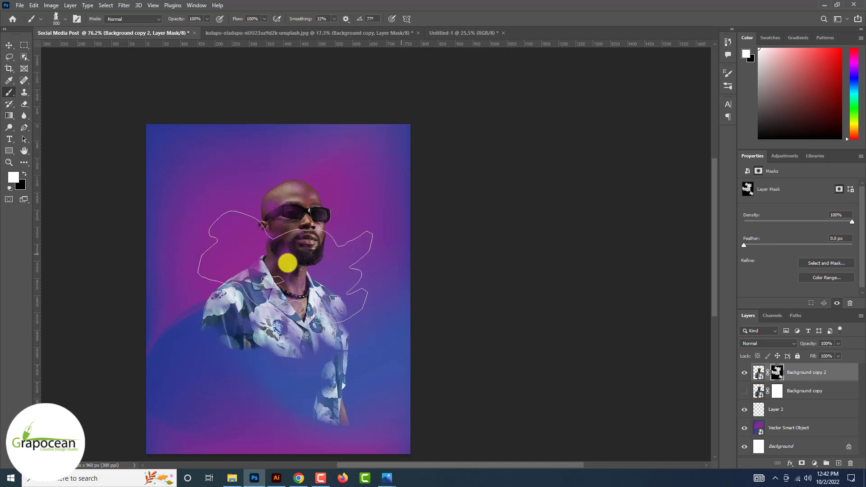
left_click_drag(380, 237, 382, 297)
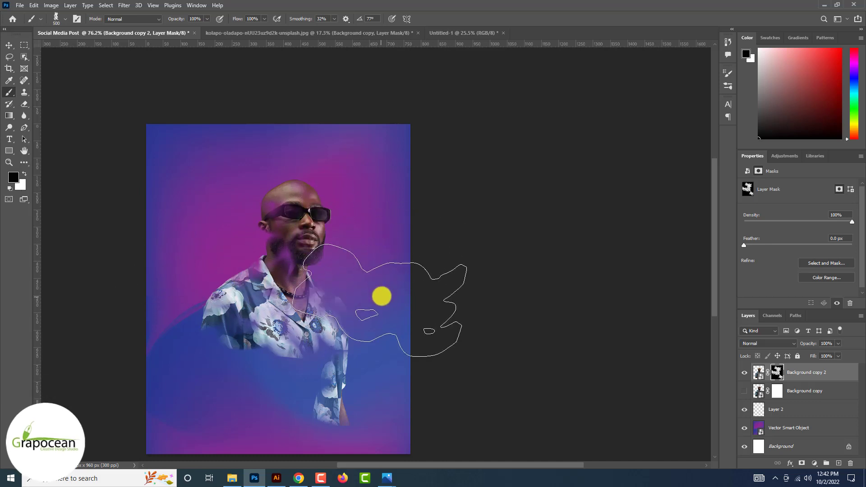
Step: Repaint the shirt area on the mask, deselect, and check the blended edges at 100% zoom
key("x")
left_click_drag(278, 378, 325, 397)
key("ctrl+d")
key("z")
left_click(389, 419)
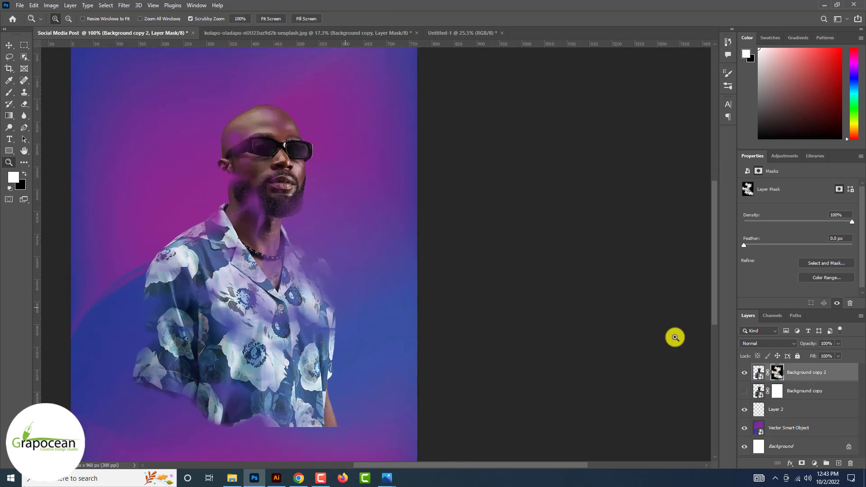
left_click(9, 93)
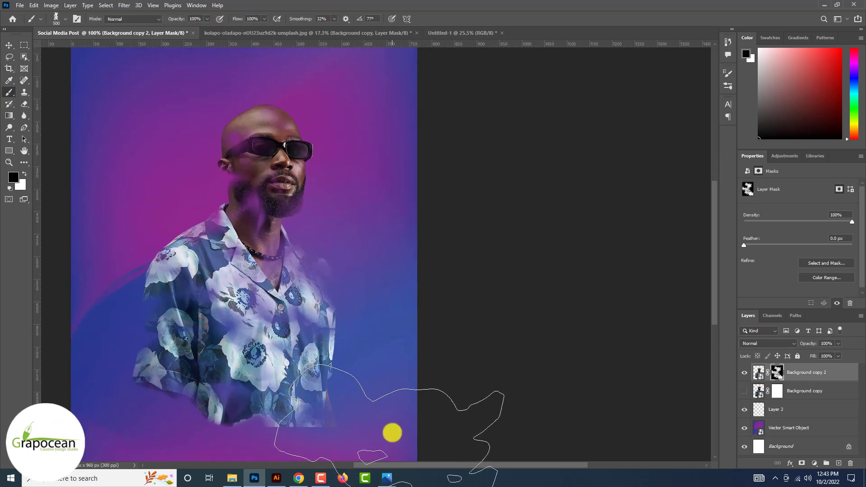
scroll(344, 445, "down", 1)
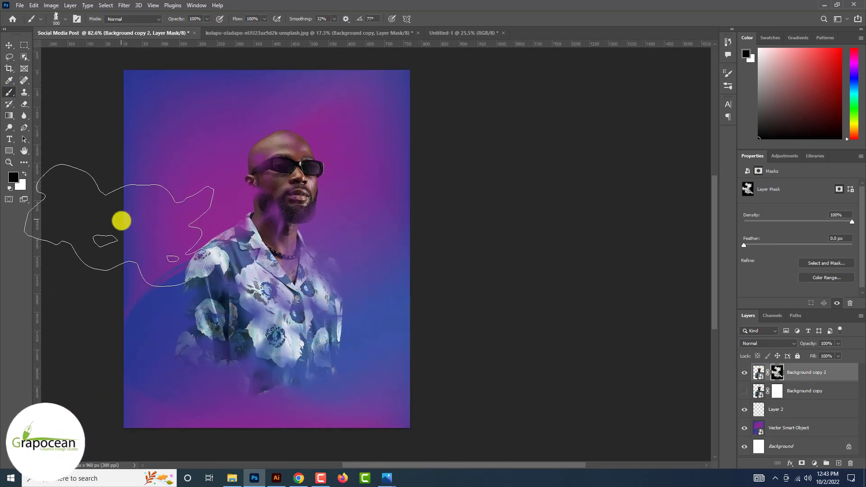
scroll(190, 257, "down", 2)
scroll(388, 276, "up", 2)
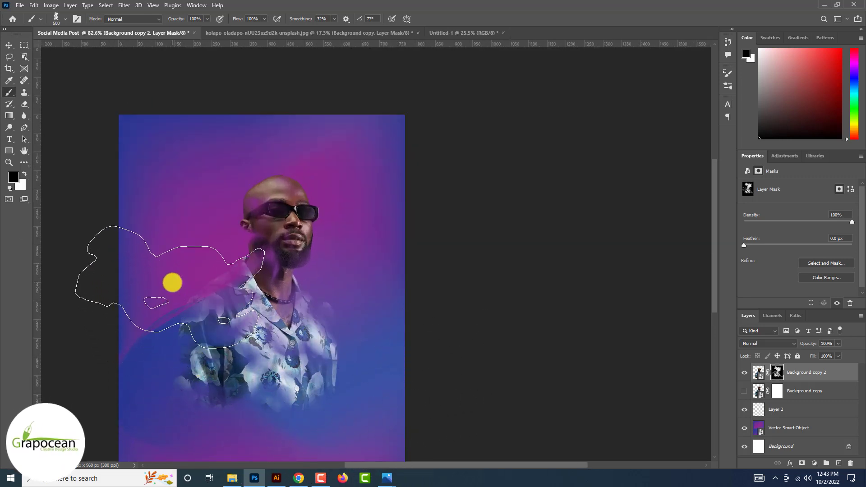
left_click(8, 46)
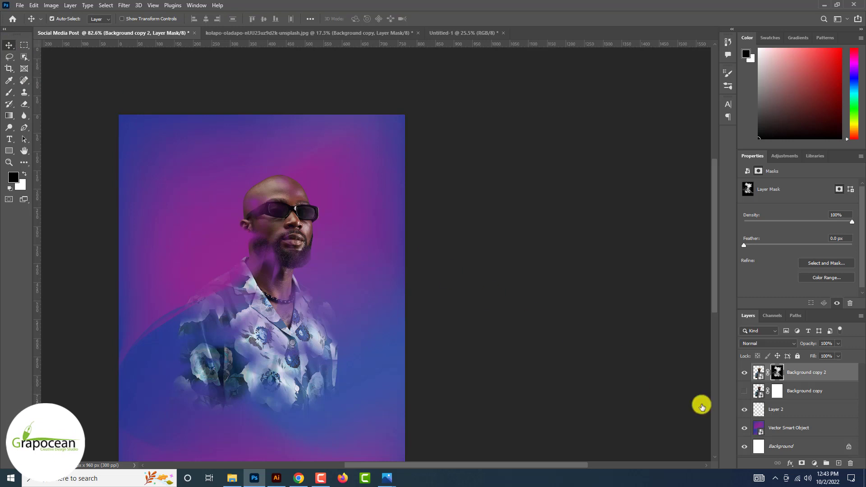
Step: Add a purple-blue Purples Gradient Map clipped to the photo layer in Overlay blend mode
left_click(815, 463)
left_click(828, 450)
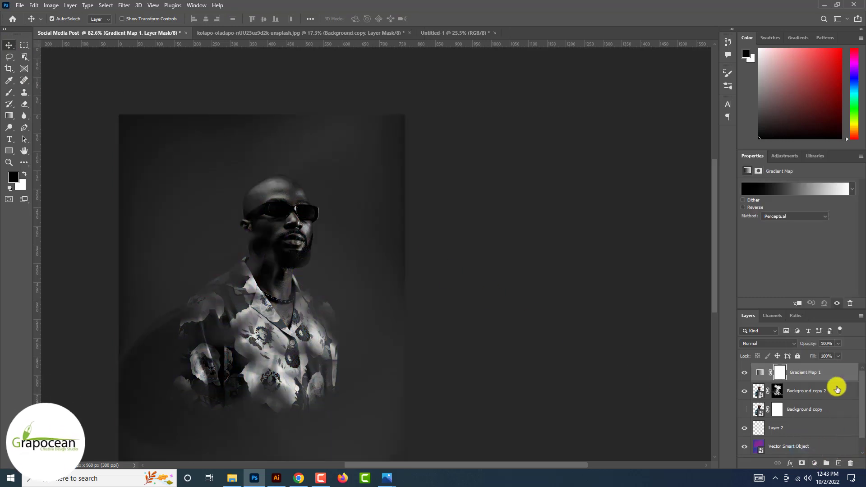
left_click(852, 190)
left_click(749, 234)
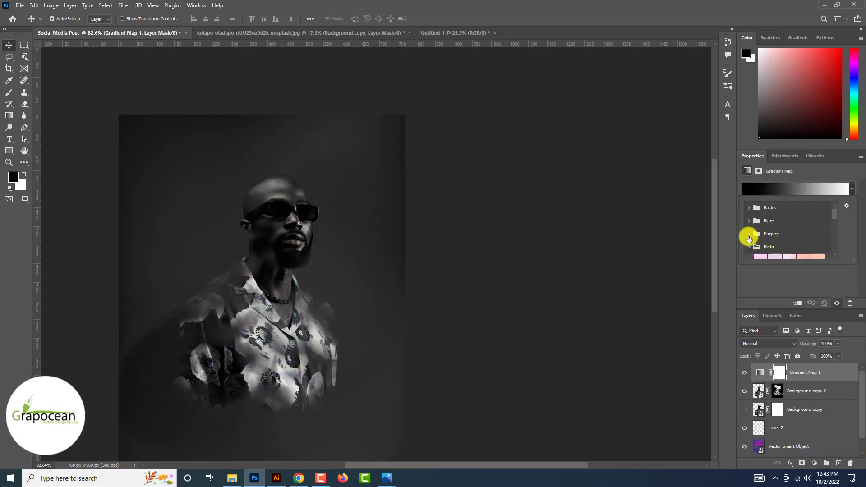
scroll(763, 226, "down", 2)
left_click(767, 219)
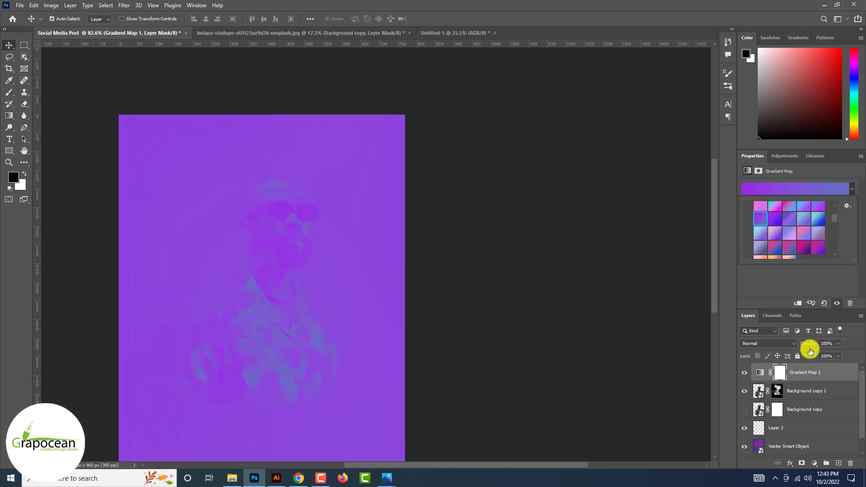
right_click(818, 375)
left_click(744, 262)
left_click(767, 344)
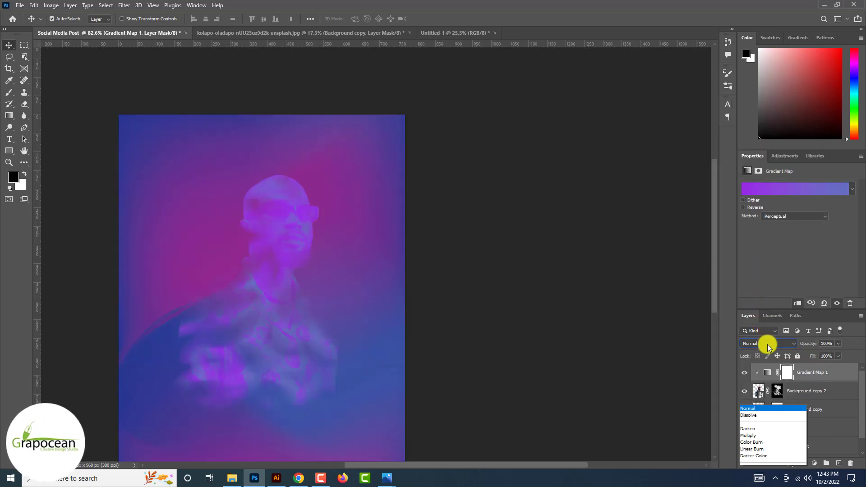
left_click(771, 353)
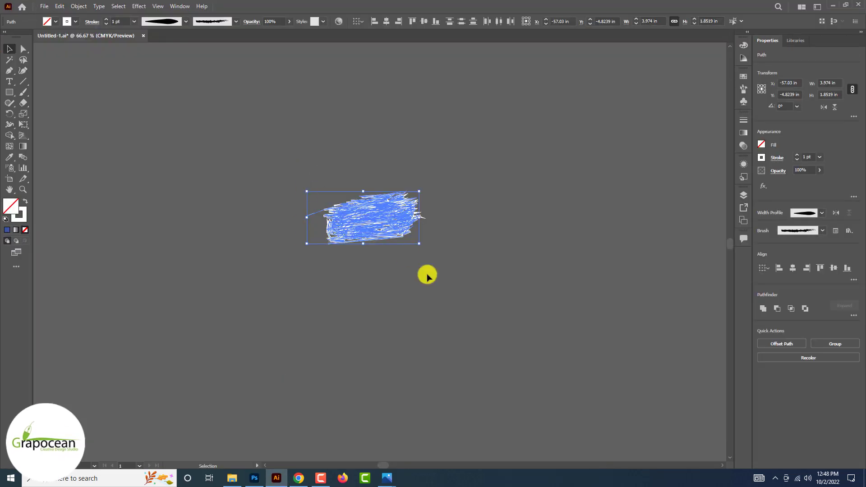
Step: Draw a horizontal straight line with the Line Segment tool
key("Delete")
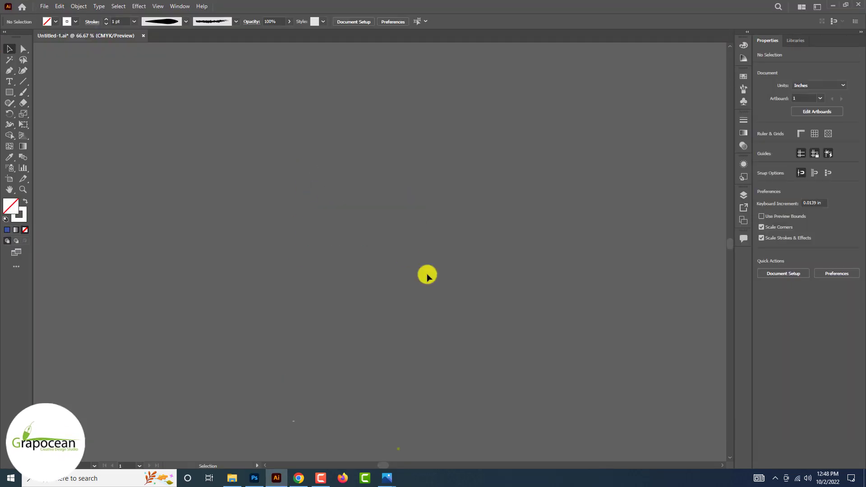
left_click(26, 80)
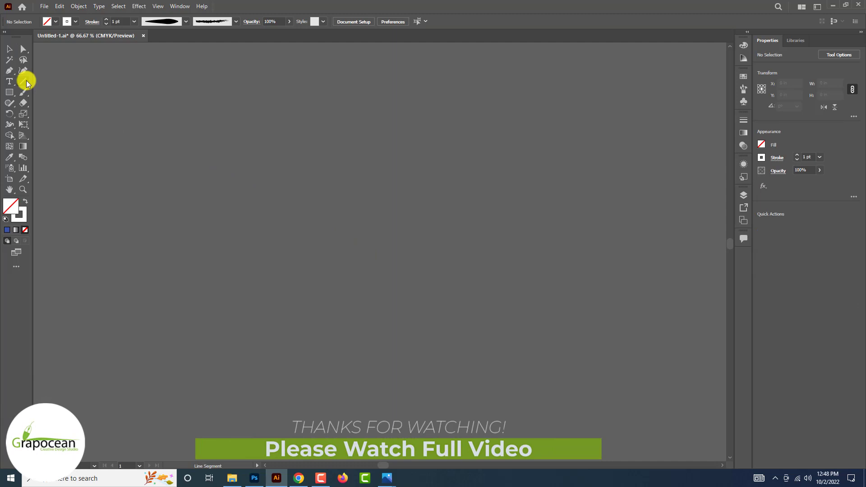
left_click(9, 72)
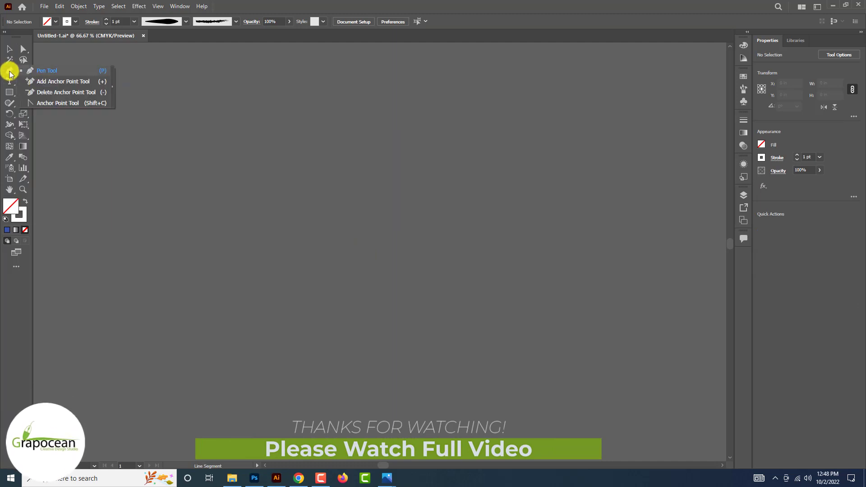
left_click(9, 72)
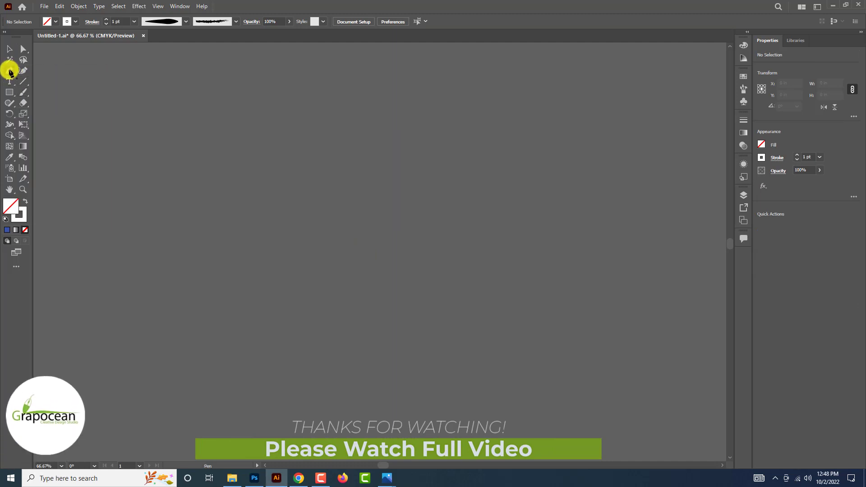
left_click(23, 82)
left_click_drag(203, 164, 306, 168)
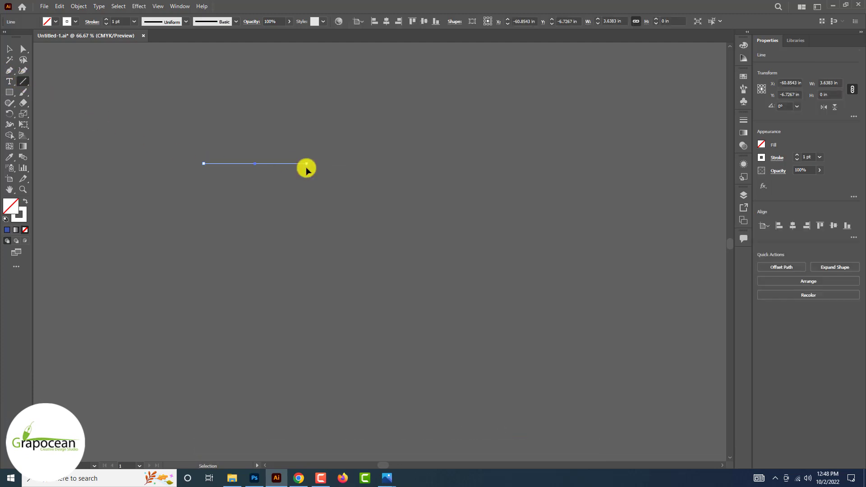
key("ctrl+equal")
key("ctrl+equal")
key("ctrl+equal")
Step: Apply a charcoal brush to the line at 3 pt with a width profile tapered at both ends
left_click(236, 21)
left_click(212, 56)
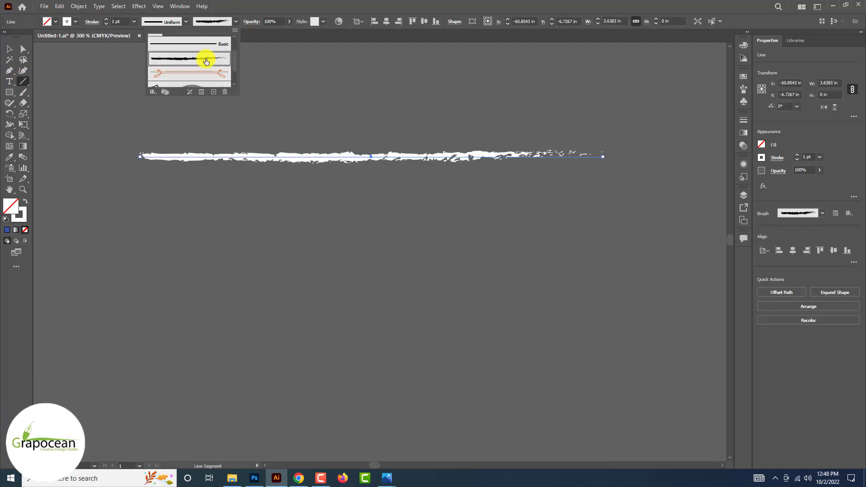
left_click(106, 19)
left_click(106, 20)
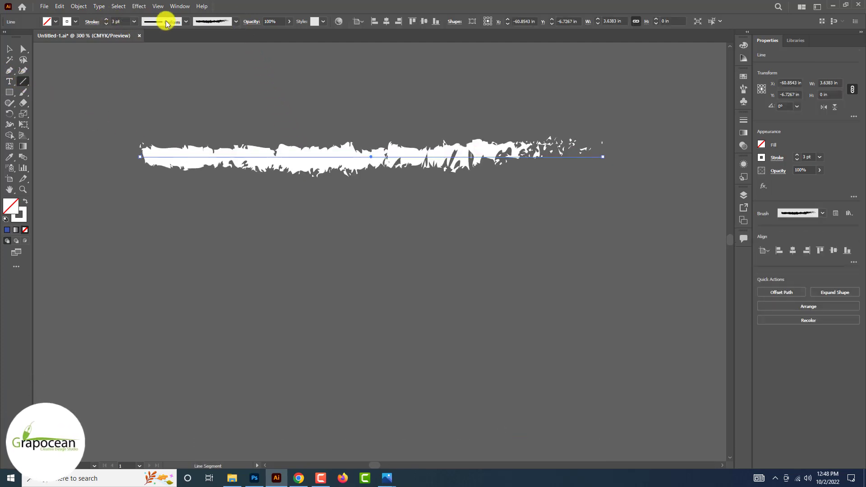
left_click(167, 21)
left_click(168, 48)
left_click(13, 48)
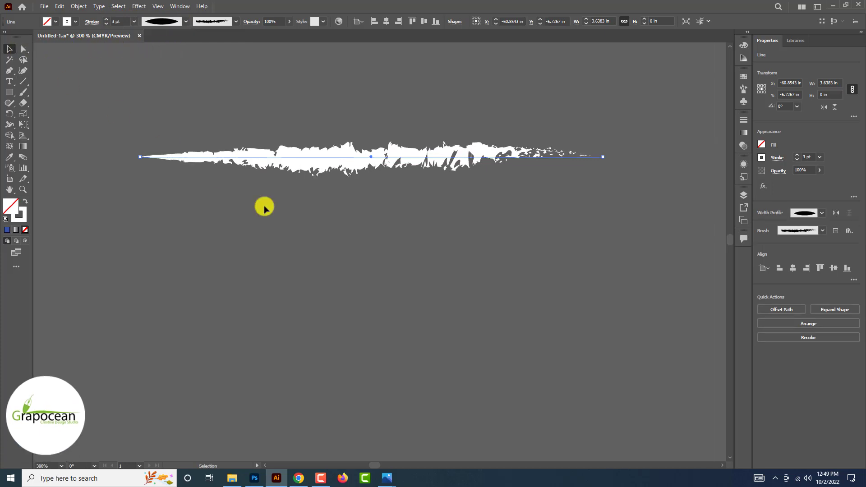
key("ctrl+equal")
key("ctrl+equal")
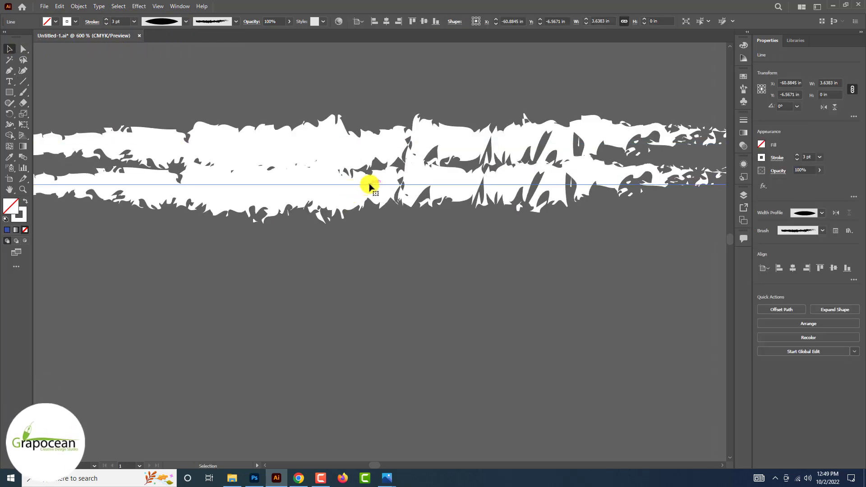
Step: Add a midpoint anchor and raise it into a smooth, gentle arch
left_click(23, 49)
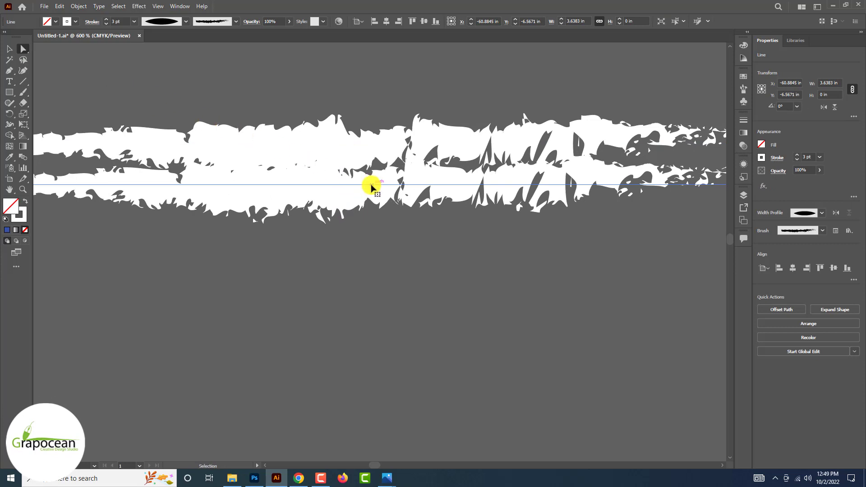
left_click(9, 71)
left_click(351, 184)
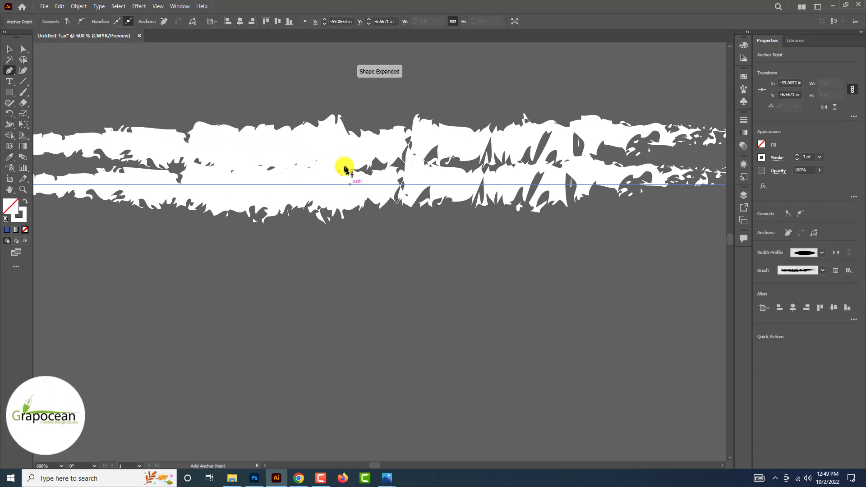
left_click(20, 49)
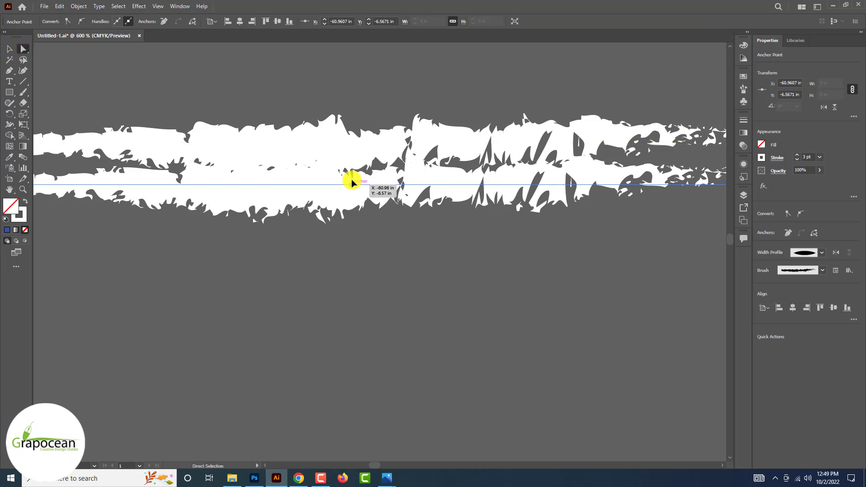
left_click_drag(351, 184, 336, 96)
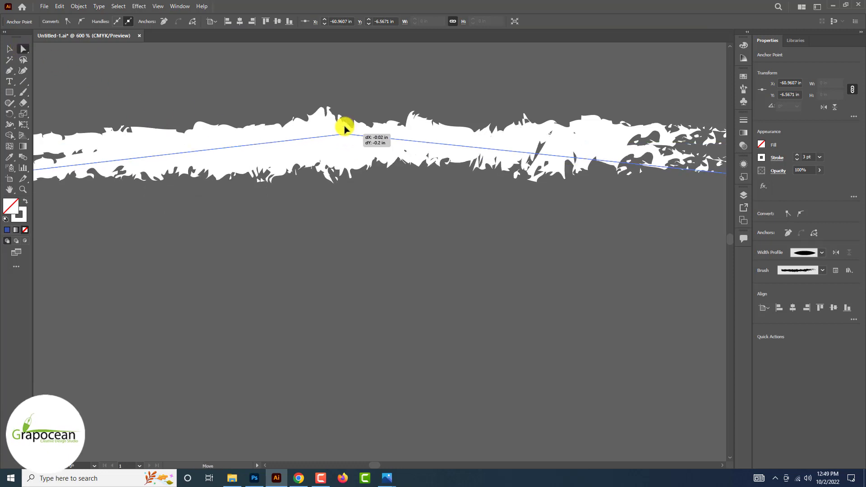
left_click(81, 21)
key("ctrl+minus")
left_click_drag(369, 144, 370, 165)
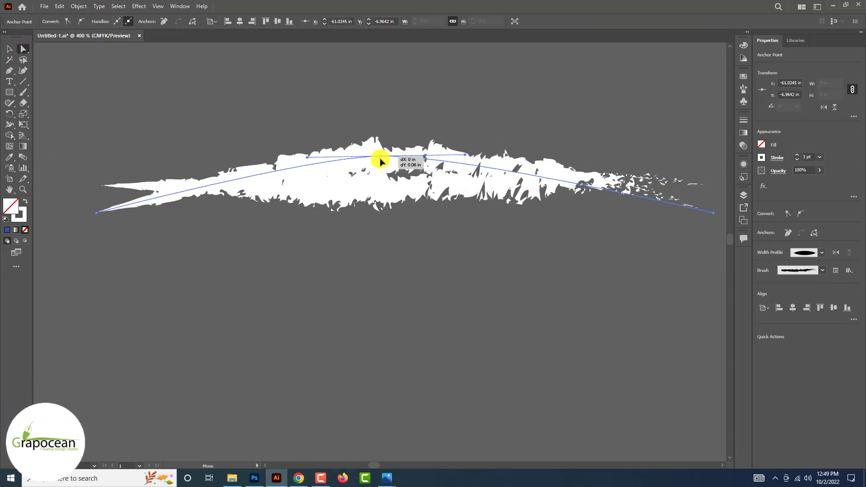
Step: Alt-drag a copy of the arched brush stroke just below the original
left_click(9, 48)
left_click(388, 271)
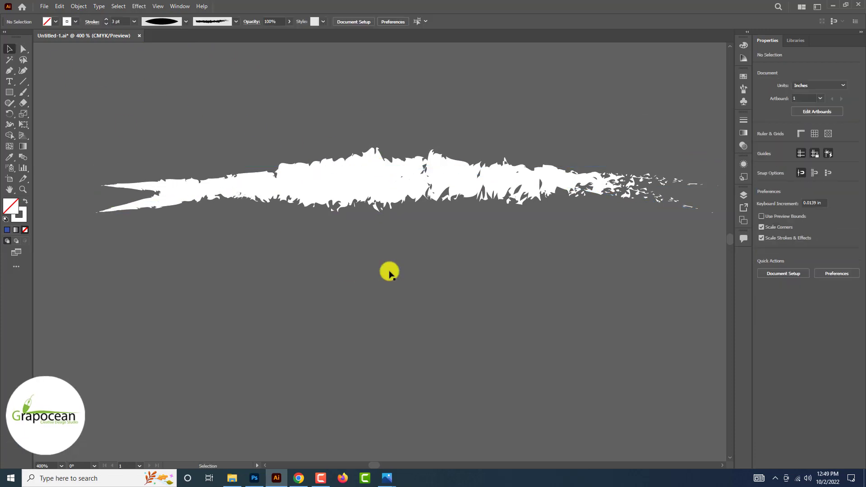
mouse_move(382, 181)
left_mouse_down()
mouse_move(374, 202)
mouse_move(387, 155)
mouse_move(404, 134)
left_mouse_up()
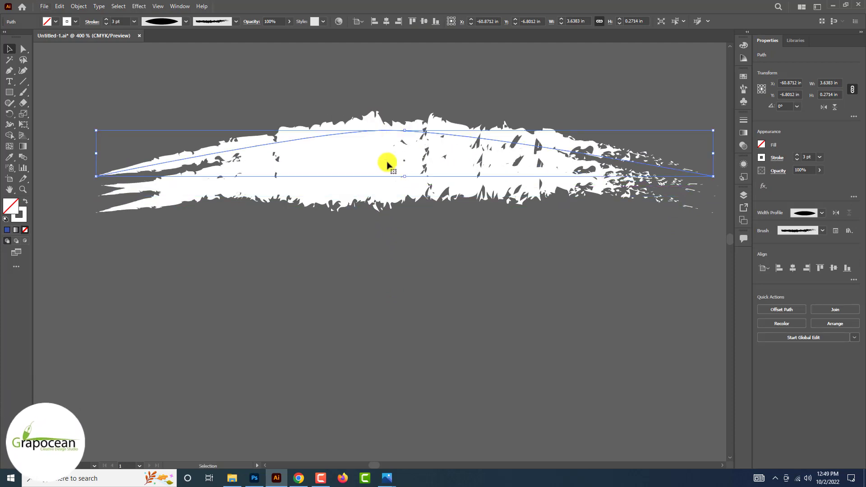
left_click(404, 218)
scroll(371, 120, "up", 3)
scroll(387, 129, "down", 8)
left_click(387, 129)
key("ctrl+t")
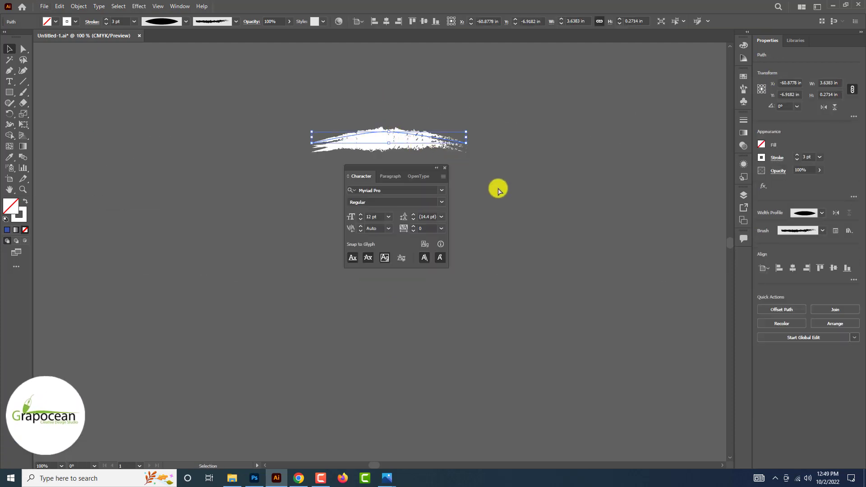
left_click(495, 171)
Step: Move one stroke copy lower and reshape its ends and bottom curve with Direct Selection
left_click(444, 168)
scroll(437, 164, "up", 3)
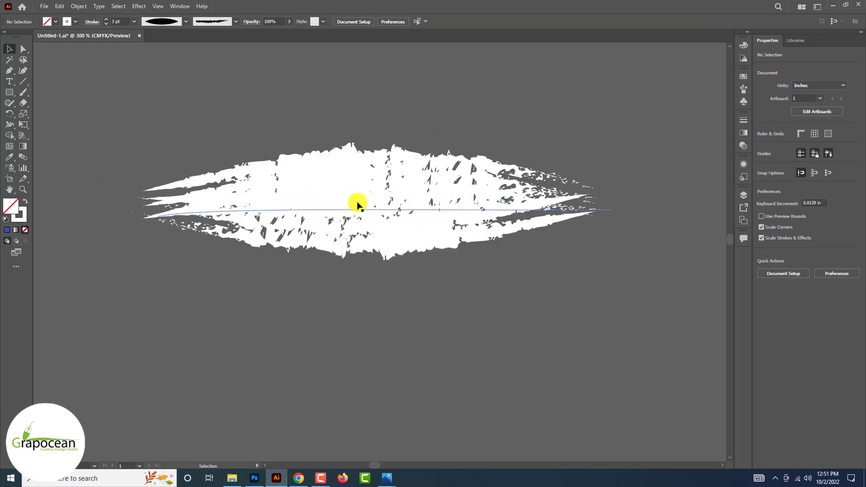
left_click_drag(358, 199, 363, 256)
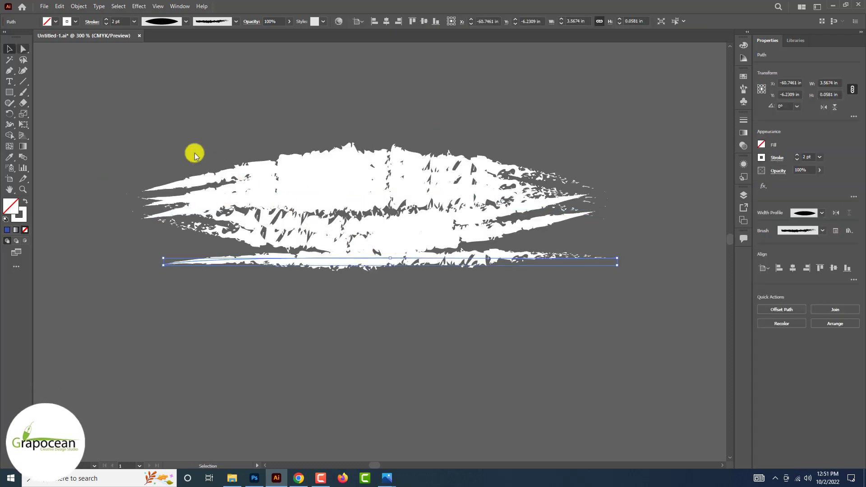
left_click(23, 49)
left_click_drag(163, 265, 159, 220)
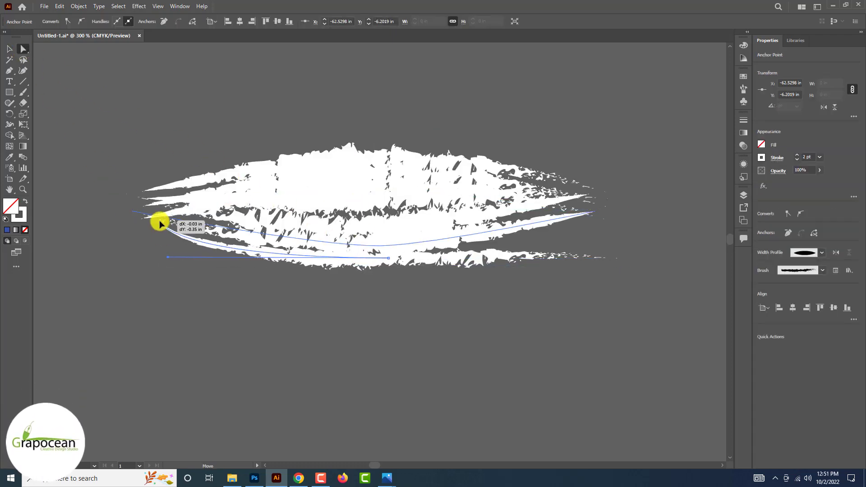
left_click_drag(616, 260, 589, 197)
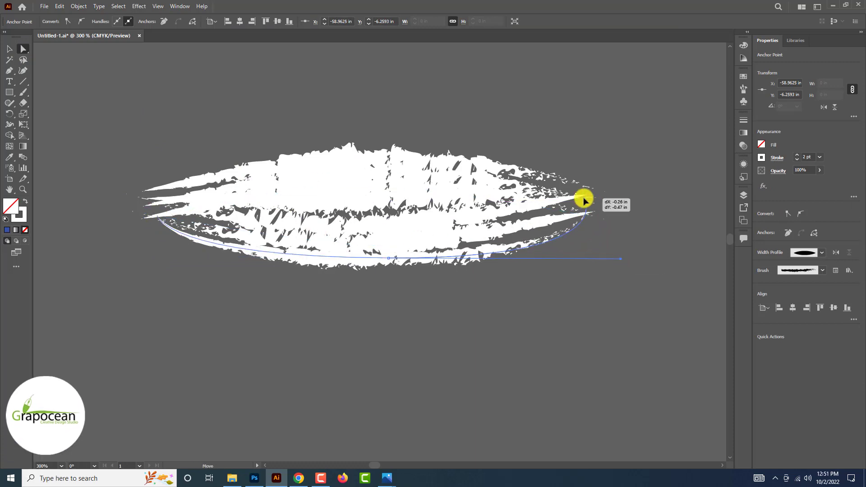
left_click_drag(497, 245, 380, 260)
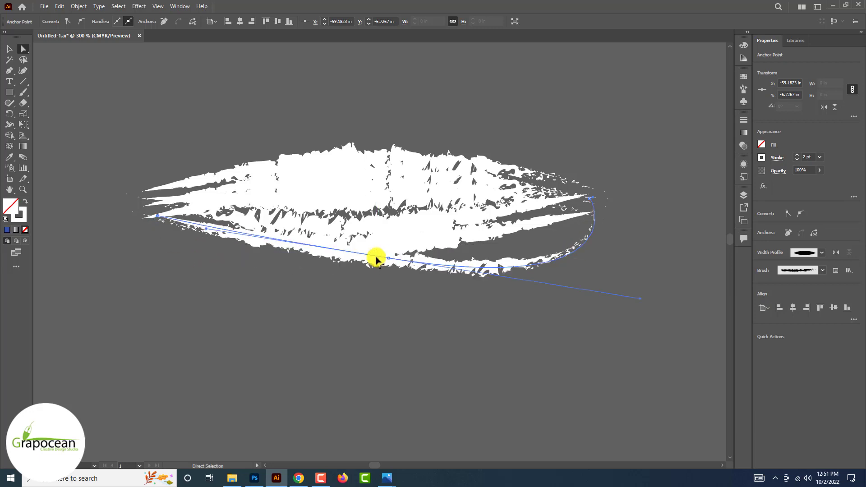
left_click(398, 316)
Step: Drag out an extra copy of the brush path to thicken the shape
mouse_move(302, 248)
left_mouse_down()
mouse_move(288, 250)
mouse_move(330, 224)
mouse_move(352, 184)
left_mouse_up()
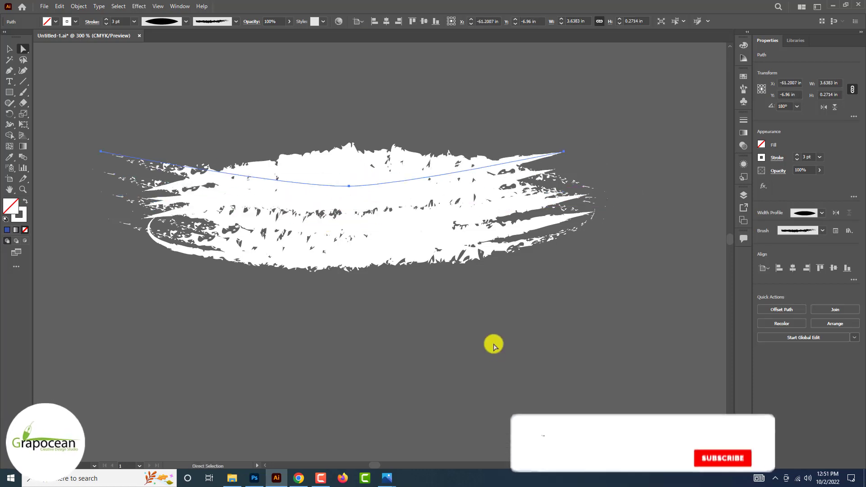
left_click(493, 344)
scroll(493, 344, "down", 3)
scroll(494, 344, "up", 3)
left_click(242, 202)
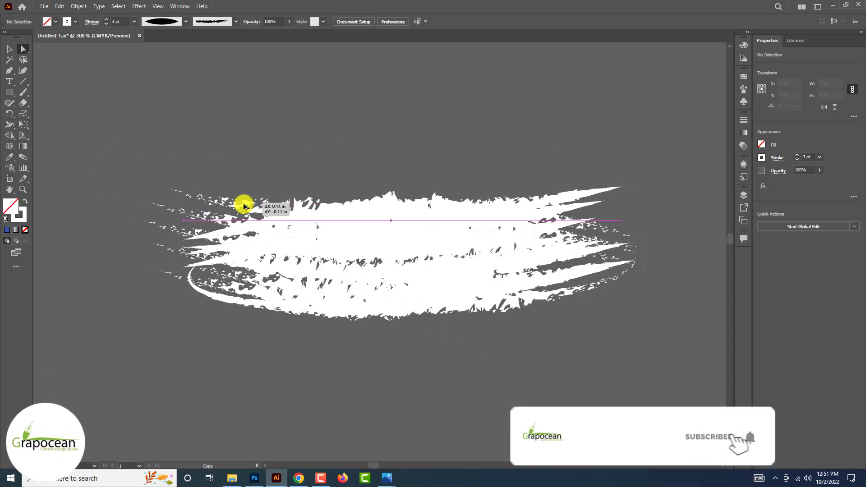
left_click(407, 325)
Step: Make one more stroke copy, raise it, and rotate it 180°
mouse_move(418, 204)
left_mouse_down()
mouse_move(415, 190)
mouse_move(488, 214)
left_mouse_up()
key("ctrl+t")
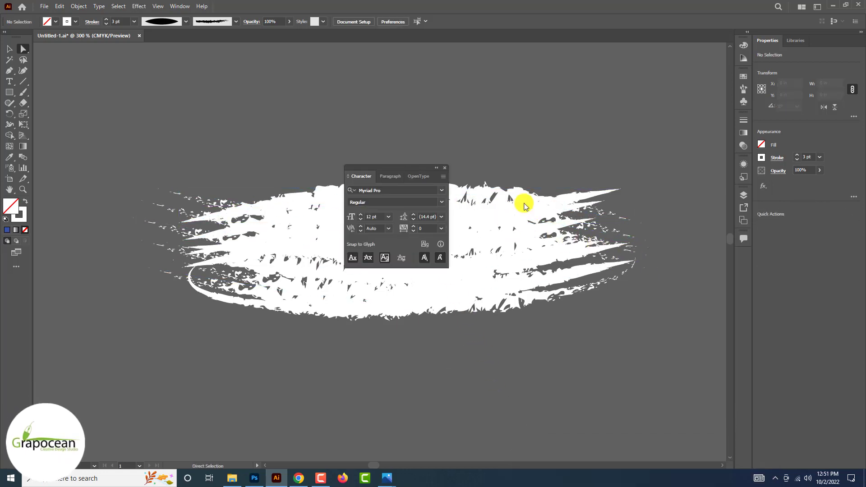
key("ctrl+t")
left_click_drag(440, 186, 434, 168)
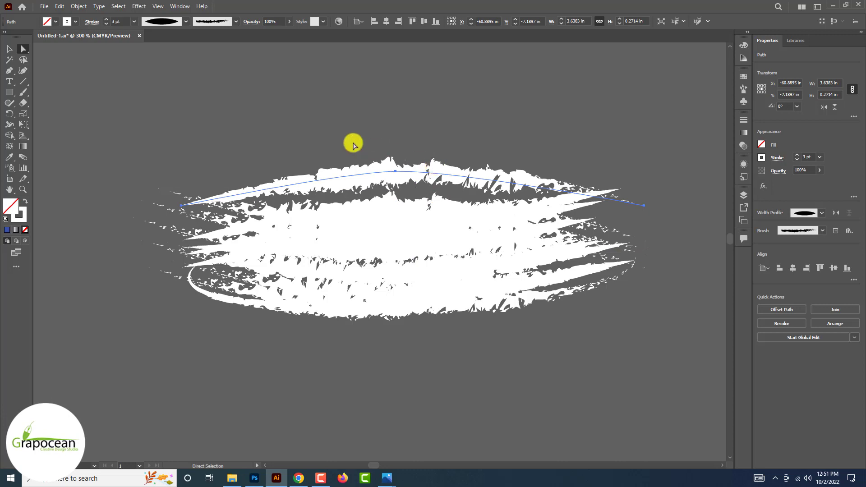
left_click(10, 49)
mouse_move(623, 203)
left_mouse_down()
mouse_move(363, 233)
mouse_move(338, 193)
left_mouse_up()
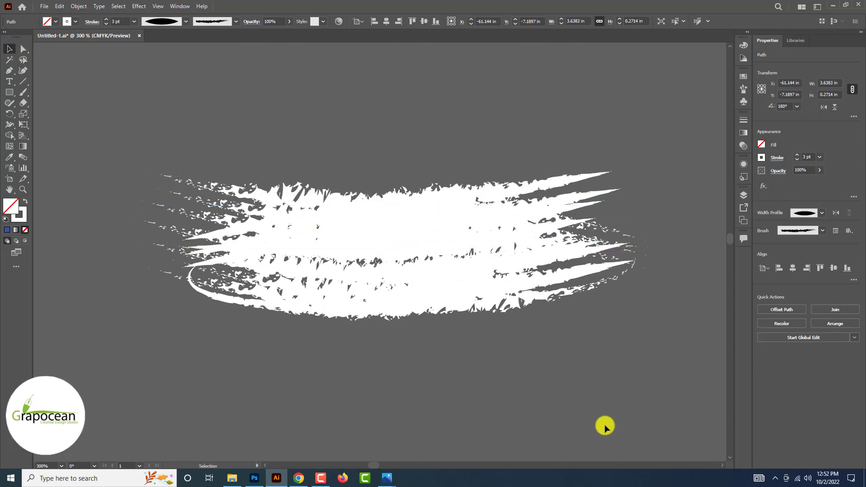
Step: Drop the brush shape into the Photoshop post behind the man and commit it as a smart object
mouse_move(454, 241)
left_mouse_down()
mouse_move(457, 342)
mouse_move(257, 480)
left_mouse_up()
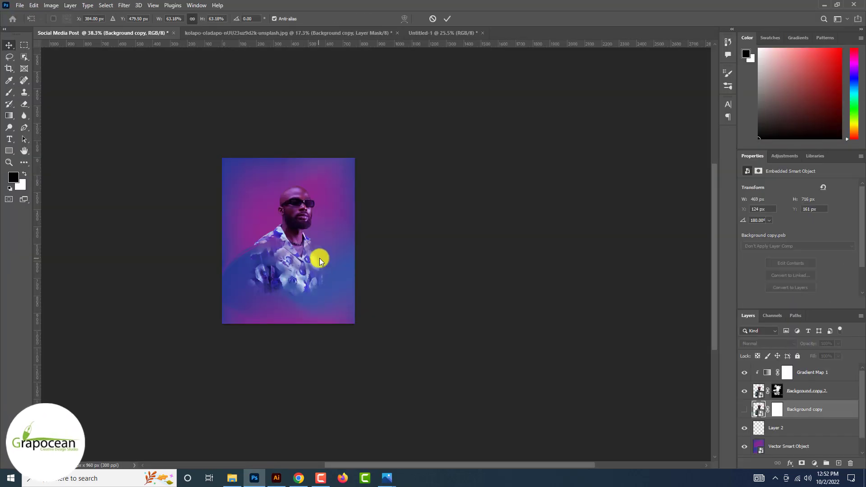
left_click_drag(320, 258, 319, 257)
scroll(320, 246, "up", 2)
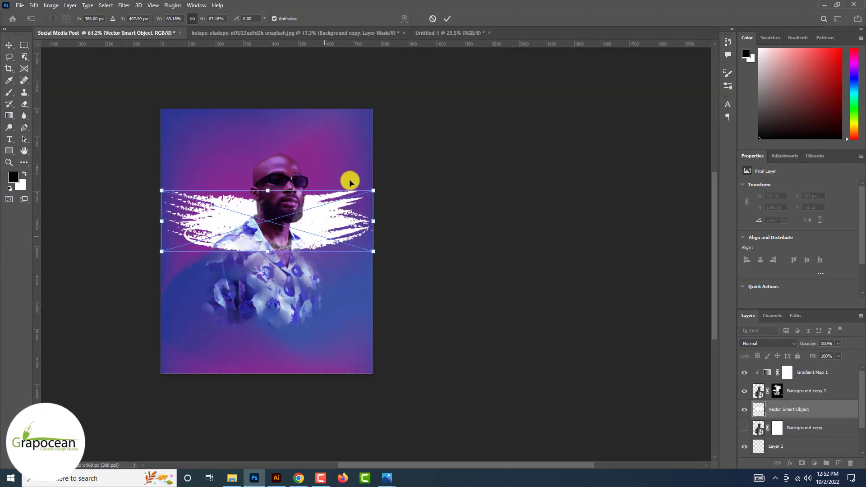
left_click(450, 20)
key("ctrl+0")
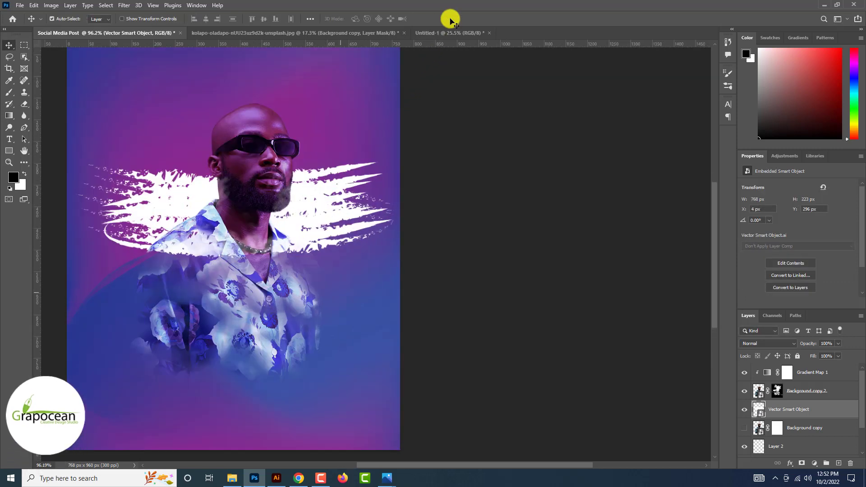
left_click(9, 152)
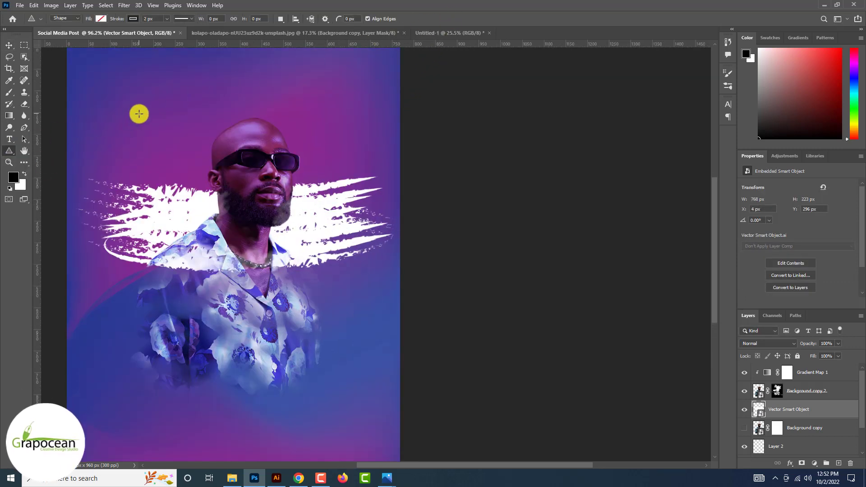
Step: Draw a triangle over the man with a thick gradient outline
left_click_drag(139, 114, 458, 461)
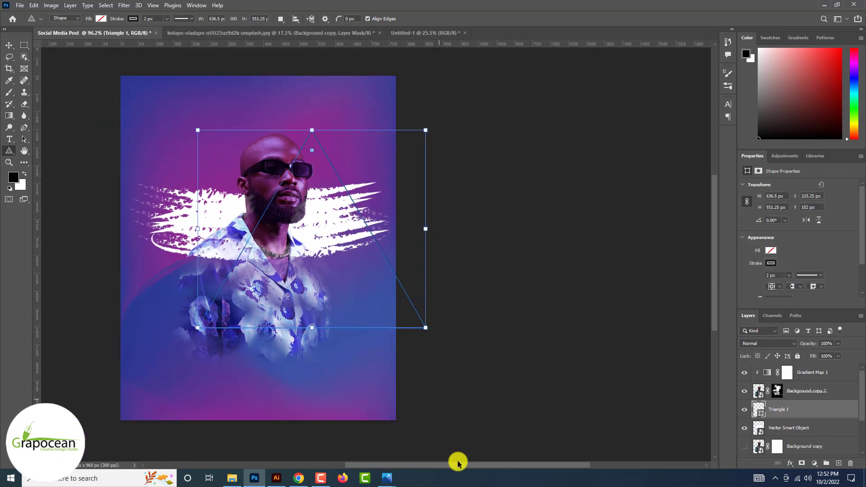
scroll(292, 288, "up", 2)
left_click(132, 19)
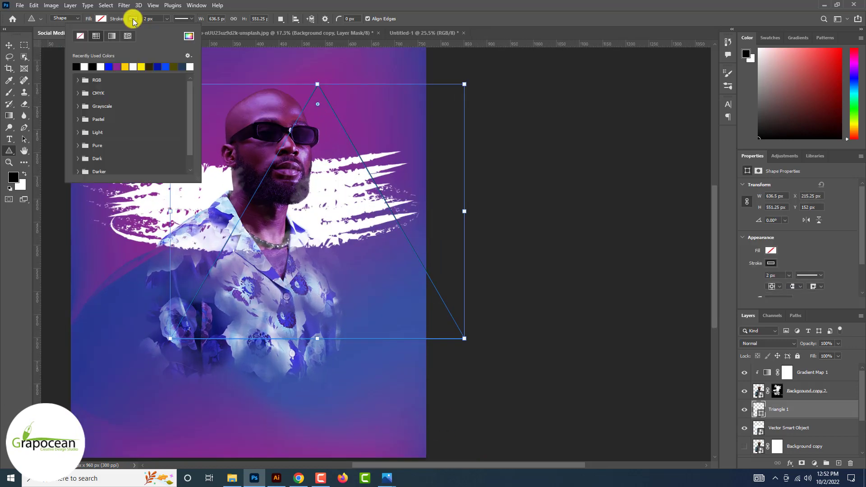
left_click(112, 34)
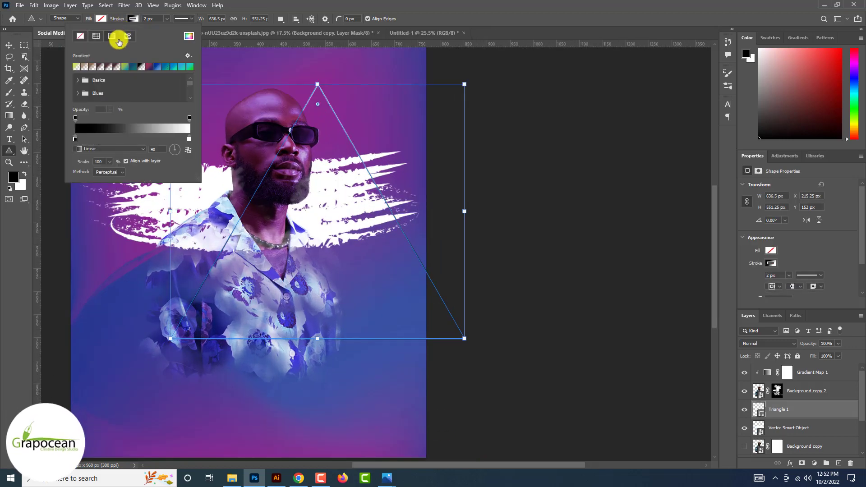
left_click(167, 23)
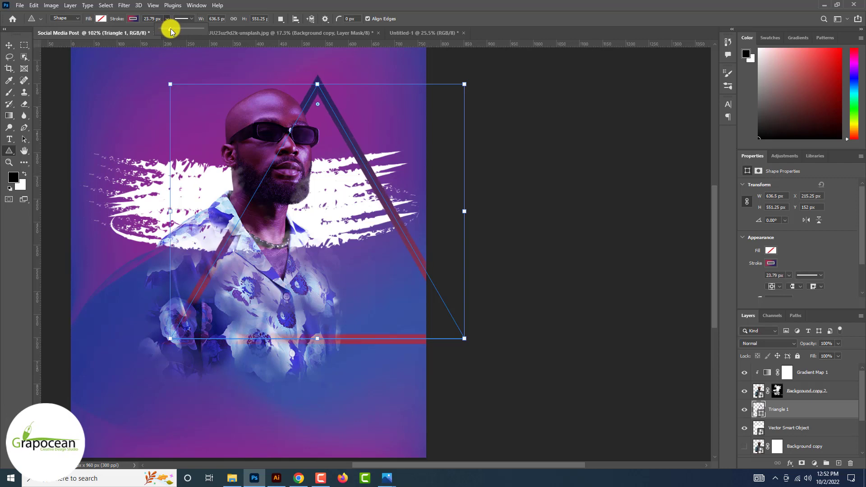
Step: Move and scale the triangle to frame the man's head and shoulders, nudging the photo slightly left
left_click(8, 45)
mouse_move(370, 177)
left_mouse_down()
mouse_move(300, 151)
mouse_move(311, 161)
left_mouse_up()
scroll(311, 161, "down", 3)
key("ctrl+t")
mouse_move(373, 263)
left_mouse_down()
mouse_move(381, 287)
mouse_move(352, 260)
mouse_move(358, 248)
left_mouse_up()
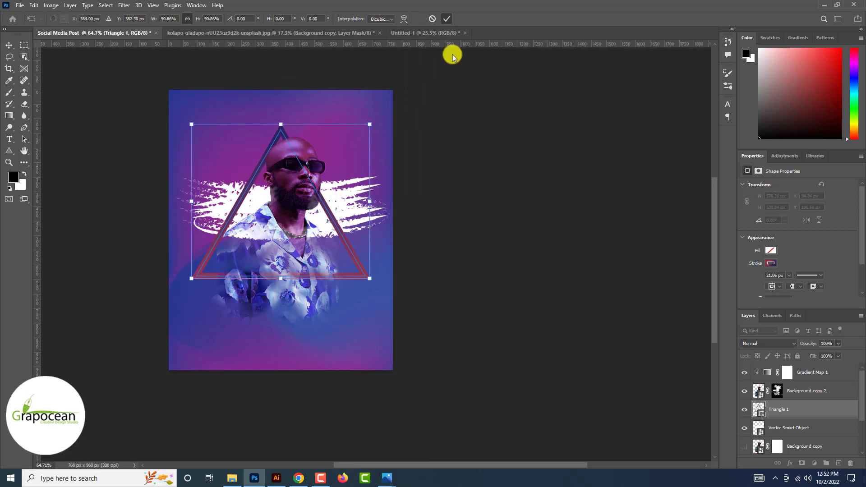
left_click(447, 19)
left_click_drag(303, 182, 300, 182)
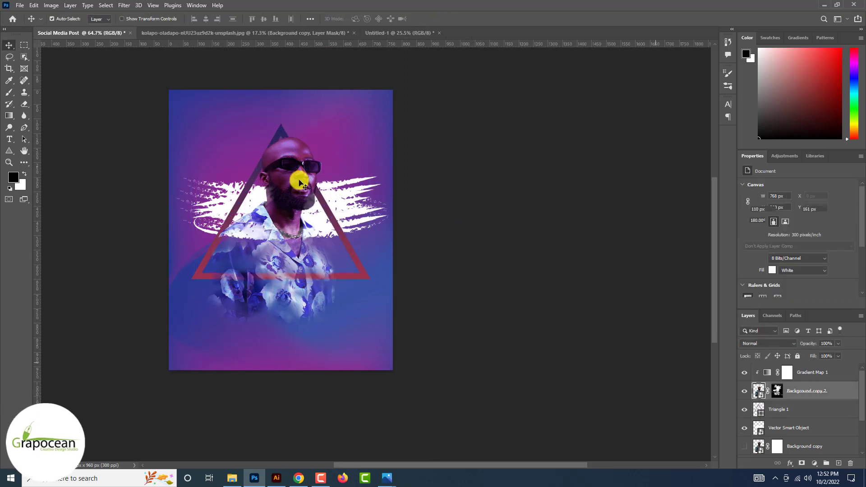
scroll(338, 241, "up", 2)
scroll(356, 257, "up", 1)
left_click(364, 265)
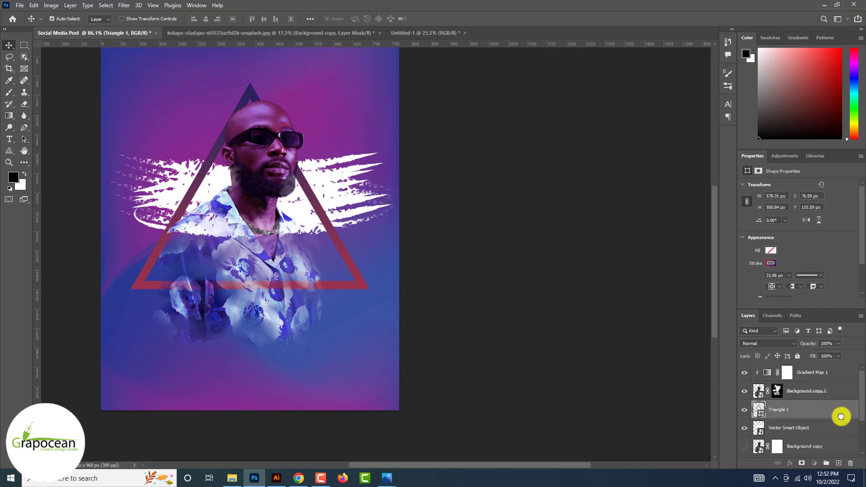
Step: Enlarge the triangle copy, then scale both triangles together to 78%
key("ctrl+t")
mouse_move(369, 289)
left_mouse_down()
mouse_move(411, 330)
mouse_move(393, 300)
left_mouse_up()
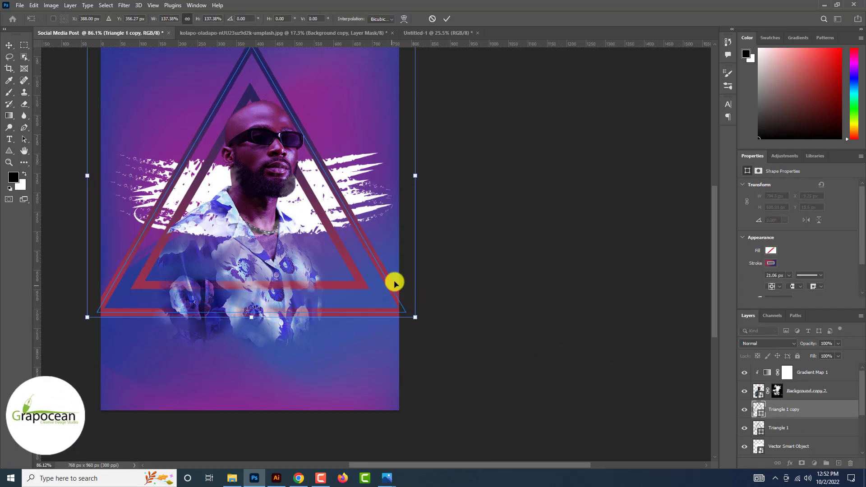
left_click(448, 18)
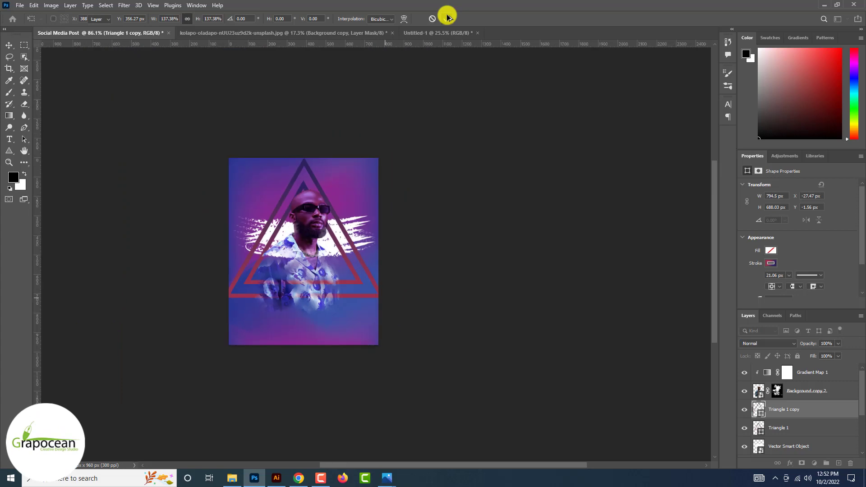
left_click(786, 429, "shift")
key("ctrl+t")
left_click_drag(386, 299, 371, 281)
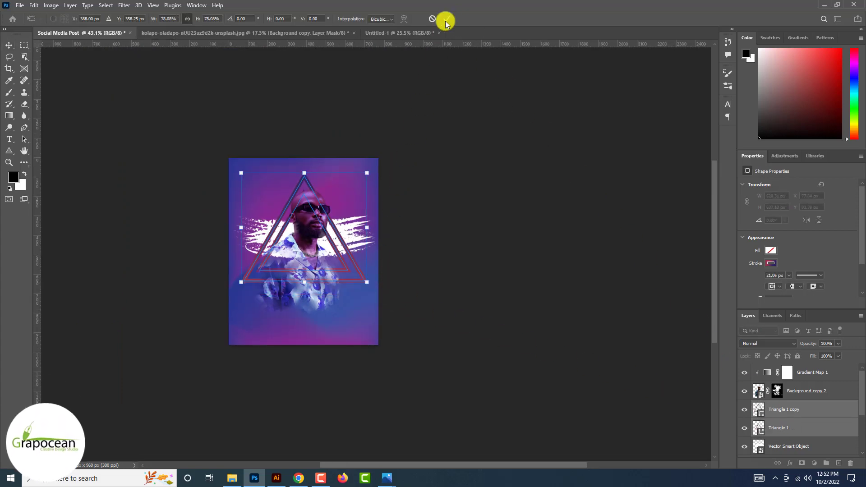
left_click(444, 334)
scroll(444, 333, "up", 5)
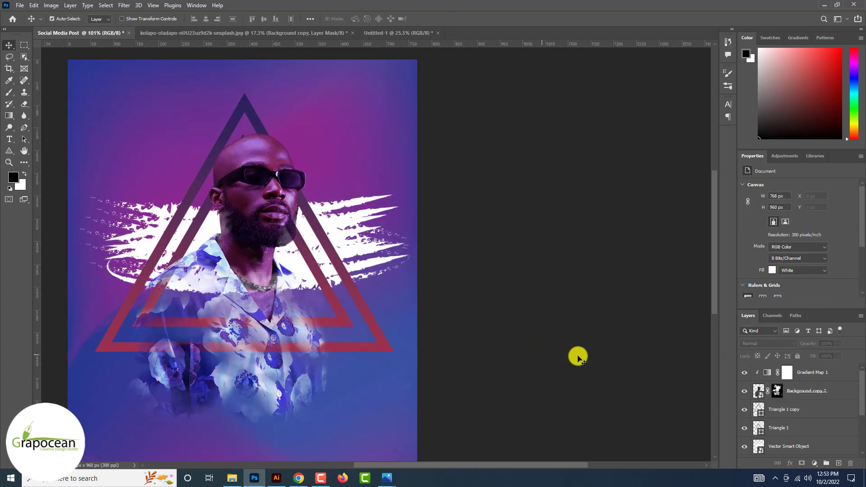
Step: Give Triangle 1 copy an Outer Glow layer style
right_click(807, 409)
left_click(754, 21)
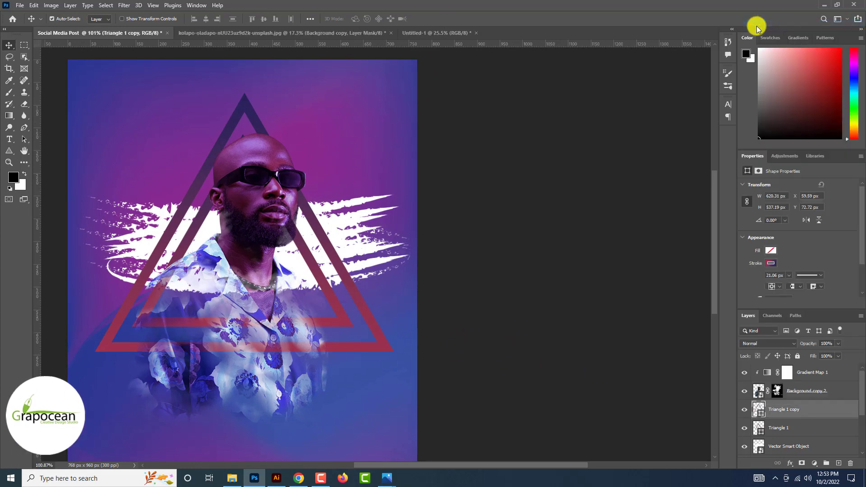
left_click(552, 419)
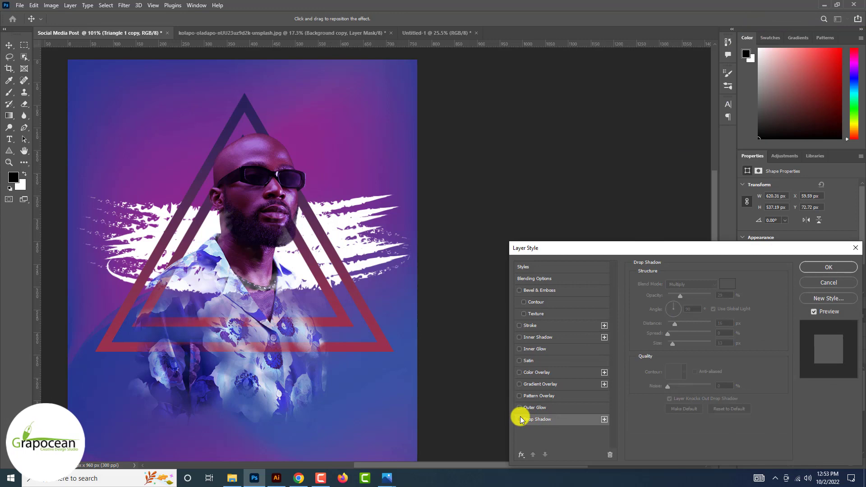
left_click(544, 408)
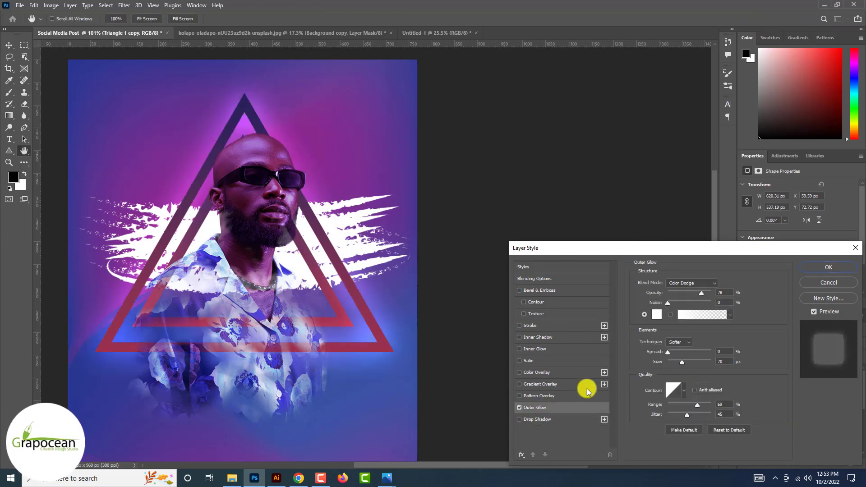
left_click(828, 267)
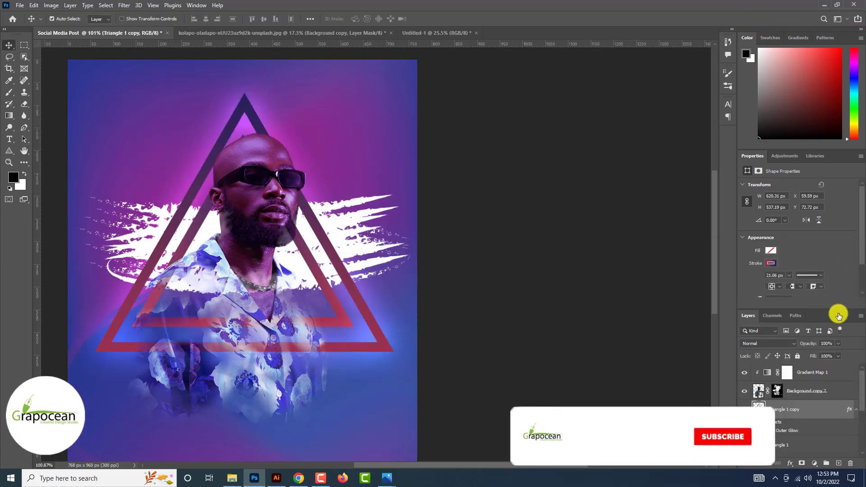
Step: Select the white brush stroke, try a diagonal tilt, then cancel it
key("ctrl+minus")
left_click(466, 354)
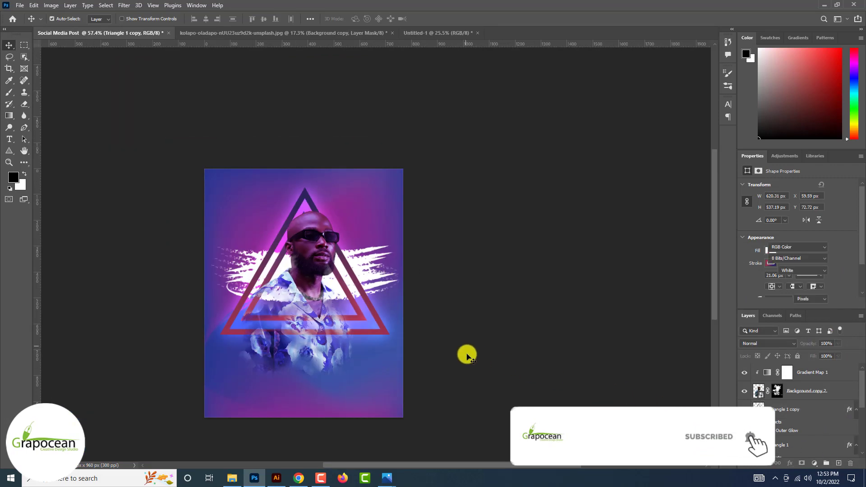
key("ctrl+minus")
key("ctrl+plus")
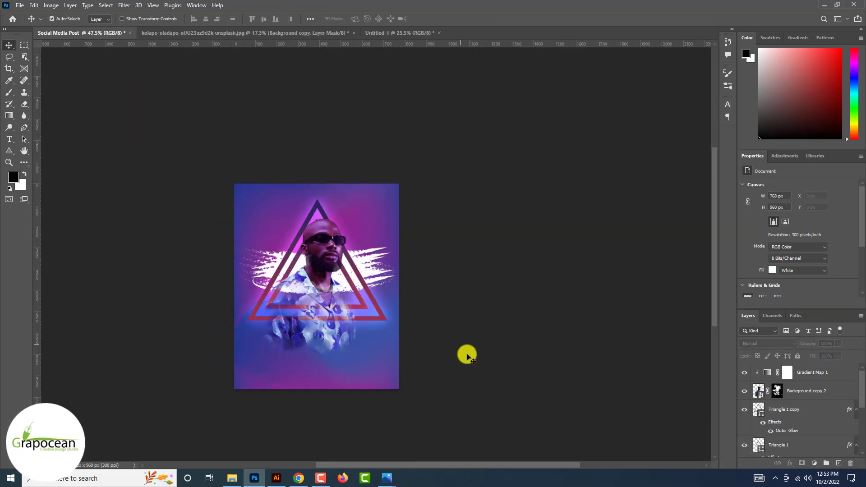
scroll(460, 350, "up", 2)
left_click(387, 271)
key("ctrl+t")
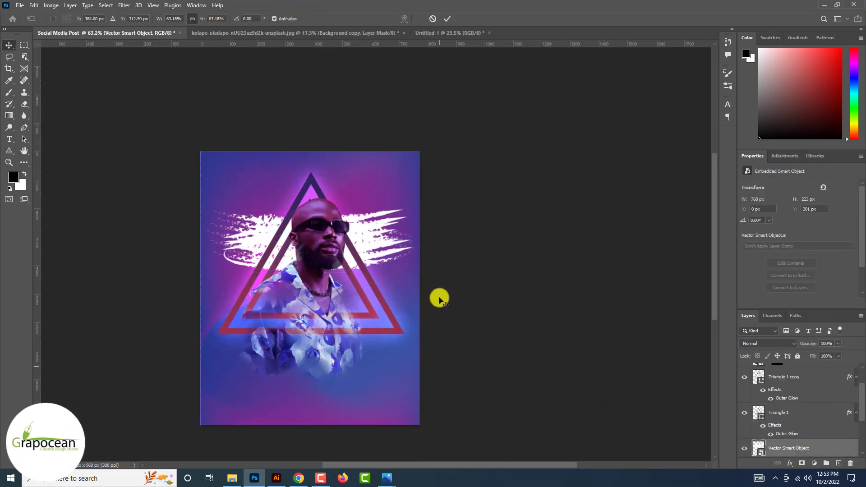
mouse_move(441, 296)
left_mouse_down()
mouse_move(460, 251)
mouse_move(376, 241)
left_mouse_up()
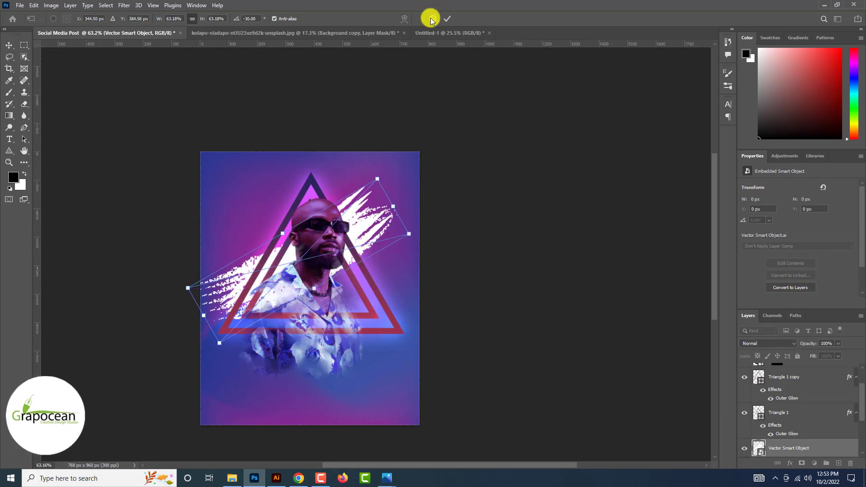
left_click(447, 18)
Step: Rotate the brush stroke to -30°, narrow it, and move it up-right
key("ctrl+t")
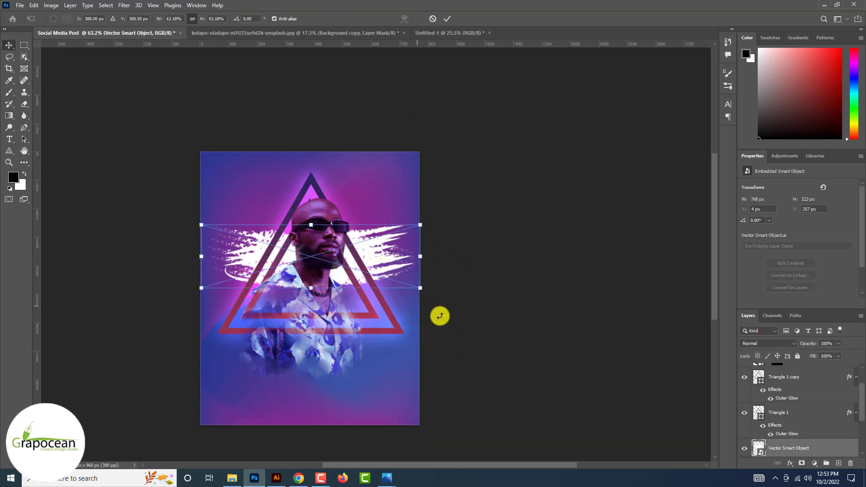
left_click_drag(440, 313, 425, 238)
left_click_drag(404, 201, 324, 240)
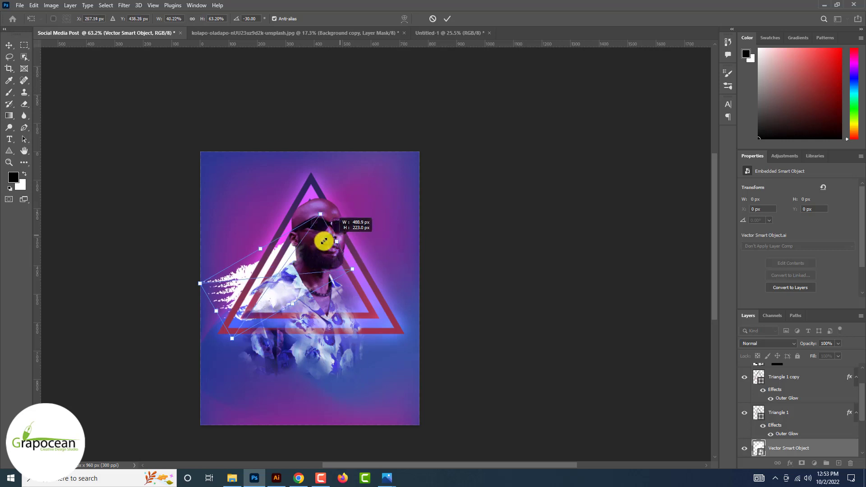
left_click_drag(288, 271, 380, 202)
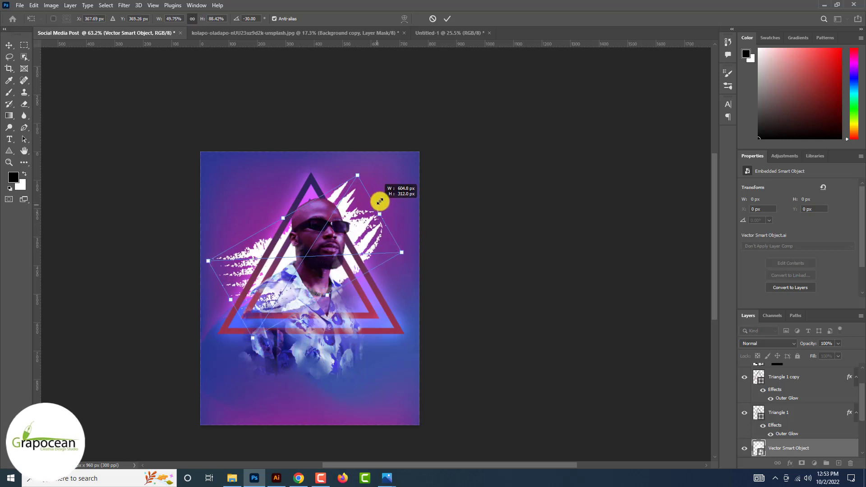
left_click_drag(328, 294, 340, 303)
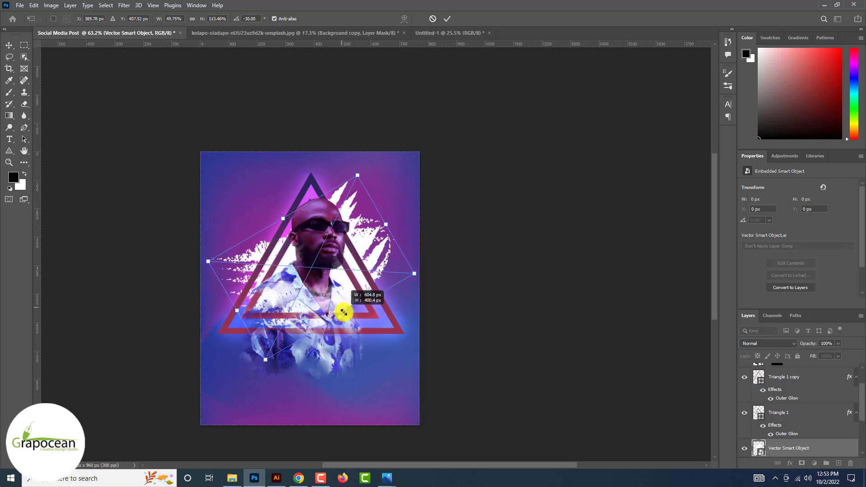
left_click(447, 18)
Step: Redo the -30° tilt, stretching the stroke taller and placing it behind the man's head
key("ctrl+z")
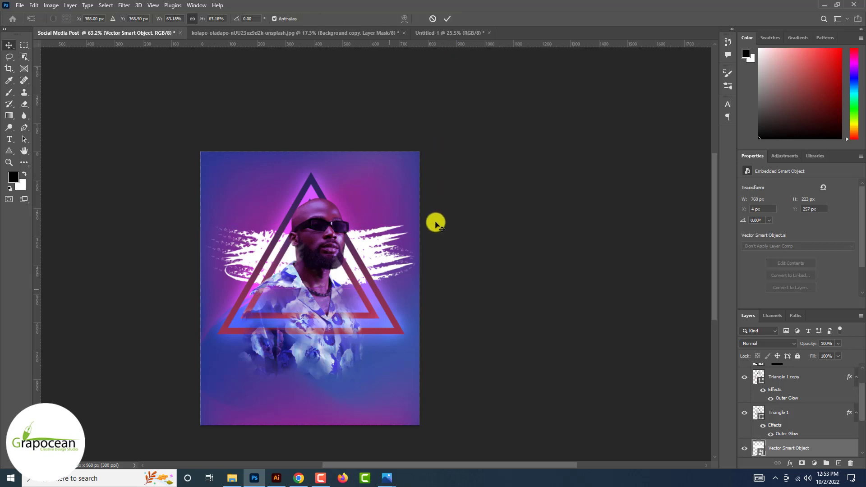
left_click_drag(436, 224, 422, 238)
mouse_move(332, 277)
left_mouse_down()
mouse_move(344, 299)
mouse_move(338, 291)
left_mouse_up()
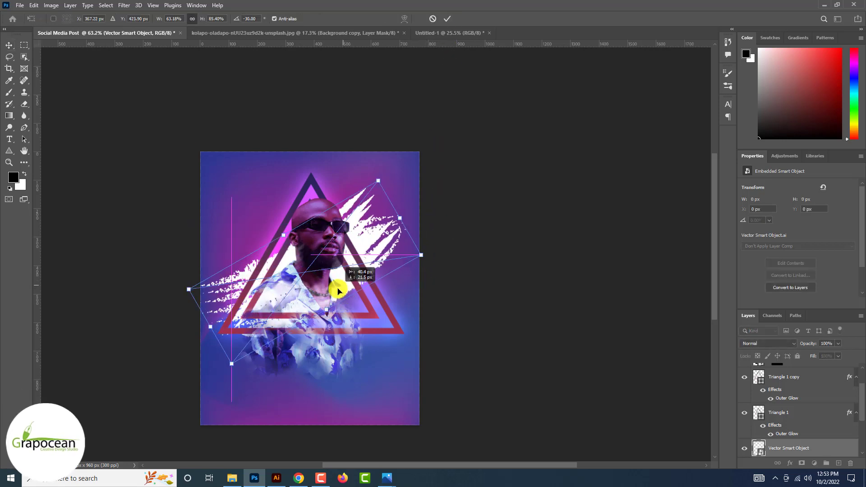
left_click_drag(400, 217, 400, 183)
left_click(447, 18)
Step: Nudge the brush stroke and duplicate its layer for a second angled copy
key("ctrl+minus")
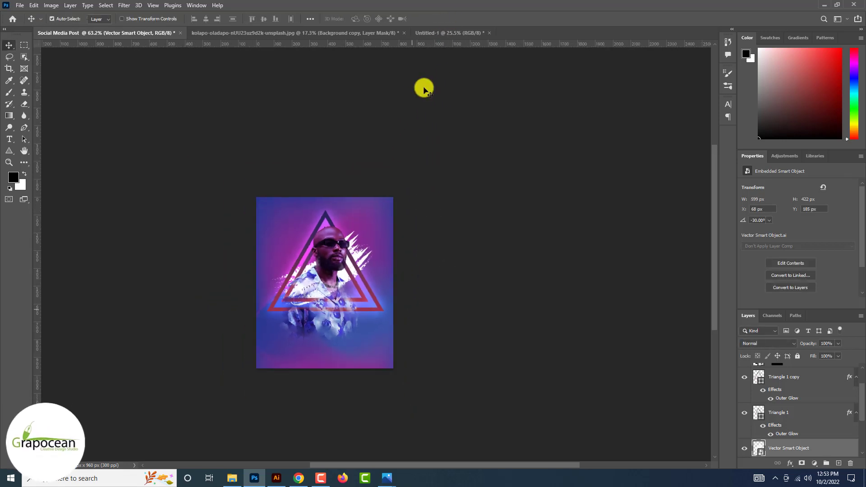
left_click(508, 290)
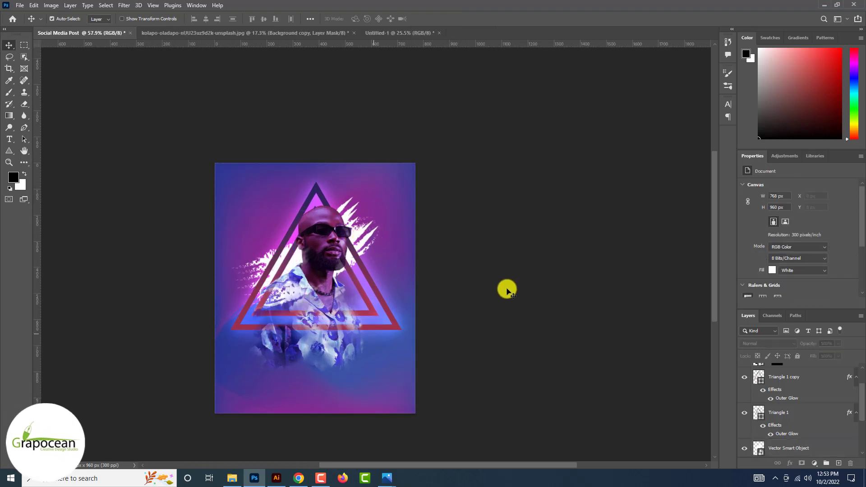
scroll(451, 248, "up", 3)
mouse_move(387, 203)
left_mouse_down()
mouse_move(387, 251)
mouse_move(451, 294)
mouse_move(355, 330)
mouse_move(328, 262)
left_mouse_up()
key("ctrl+j")
key("ctrl+t")
Step: Commit the rotated brush-stroke copy at 36.31° and reselect the splash layers
left_click(447, 18)
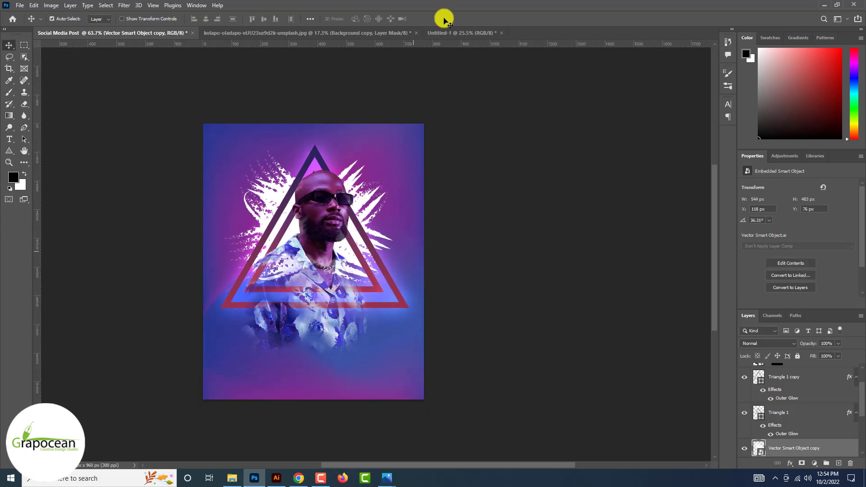
scroll(789, 423, "down", 1)
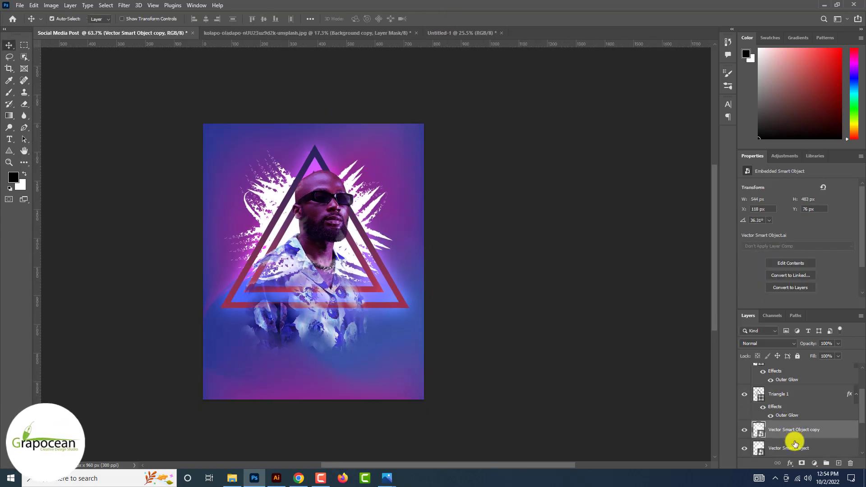
left_click(793, 448, "shift")
left_click(378, 220, "ctrl")
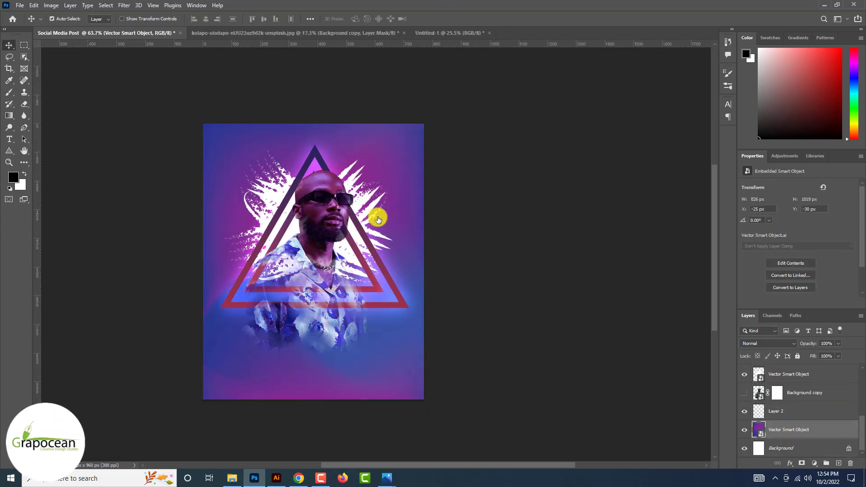
scroll(372, 211, "up", 2)
Step: Duplicate the white splash to the triangle's left side and shift the original right
left_click_drag(365, 199, 229, 189)
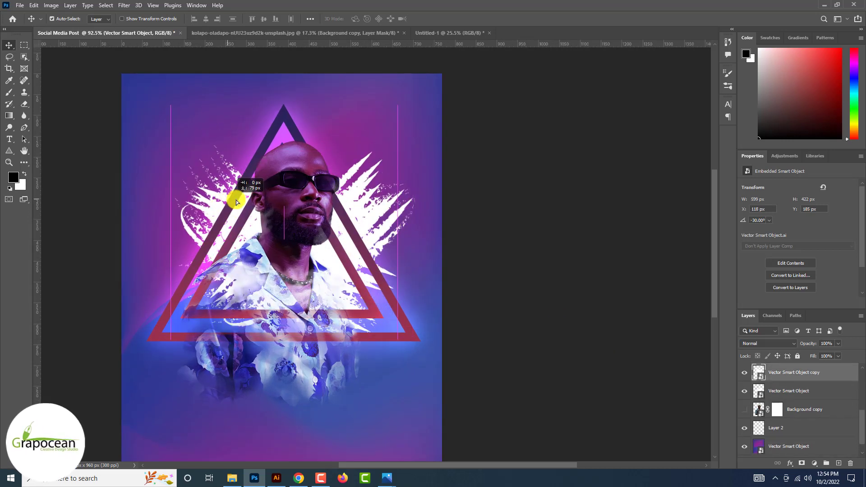
left_click_drag(328, 194, 345, 209)
scroll(545, 312, "down", 3)
scroll(382, 295, "down", 1)
left_click(440, 319)
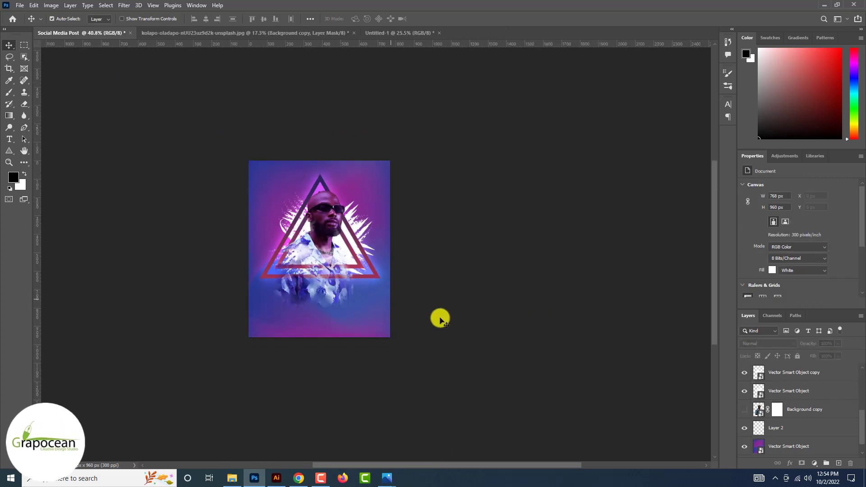
scroll(459, 325, "up", 3)
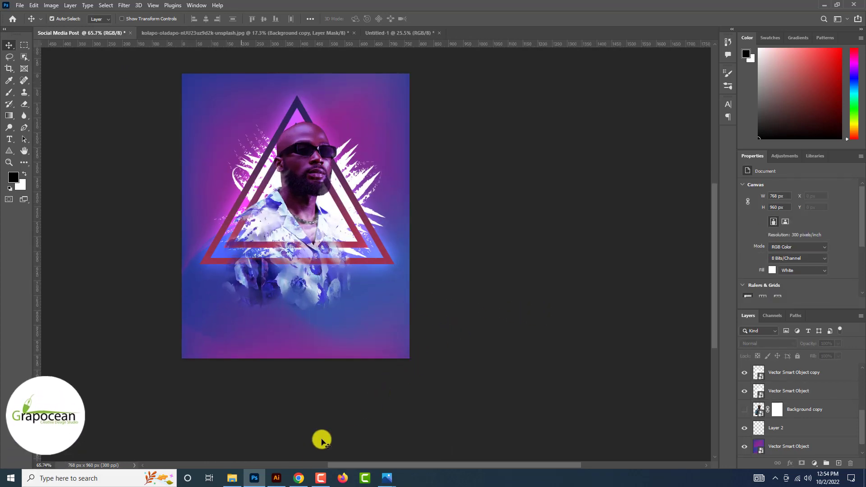
left_click(276, 478)
Step: Replace the placeholder text with DJ set in the Intro Regular font
left_click(254, 216)
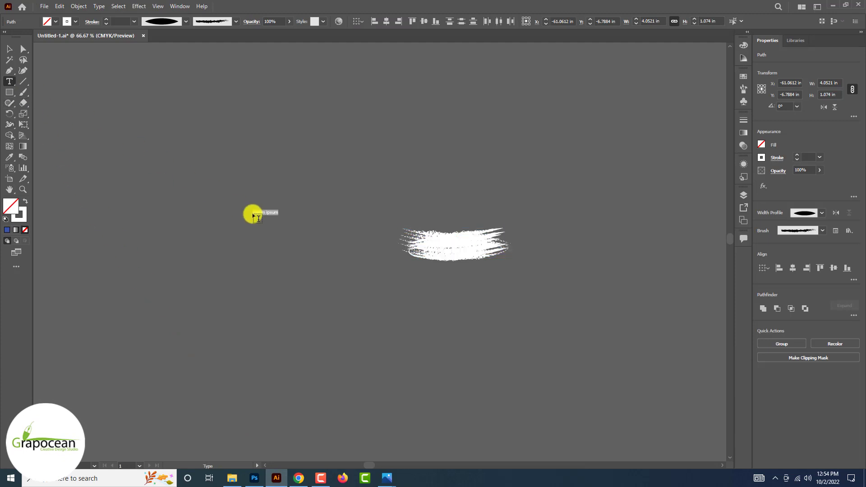
key("BackSpace")
type("Dj")
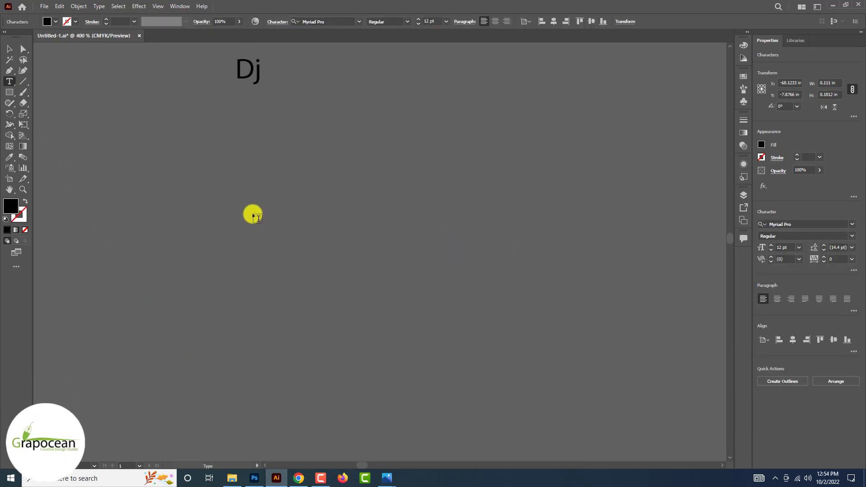
double_click(258, 112)
left_click(359, 21)
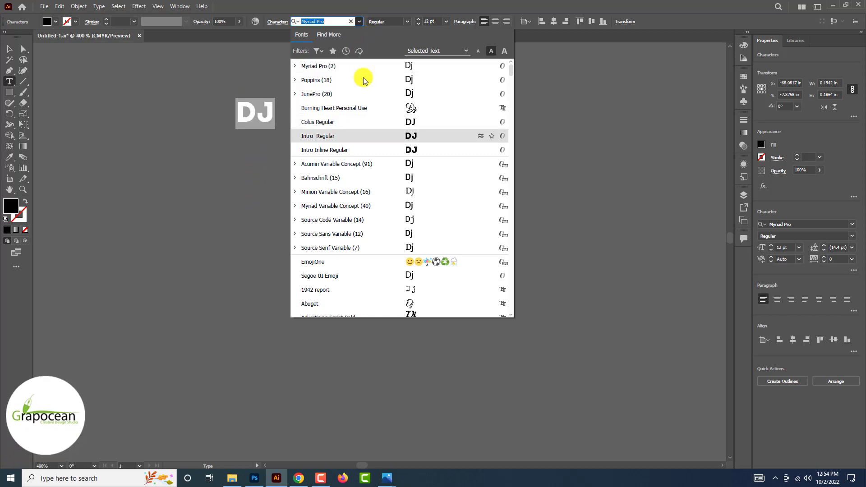
left_click(366, 136)
Step: Scale the DJ text up to a large title size
left_click(9, 49)
left_click_drag(274, 129, 396, 257)
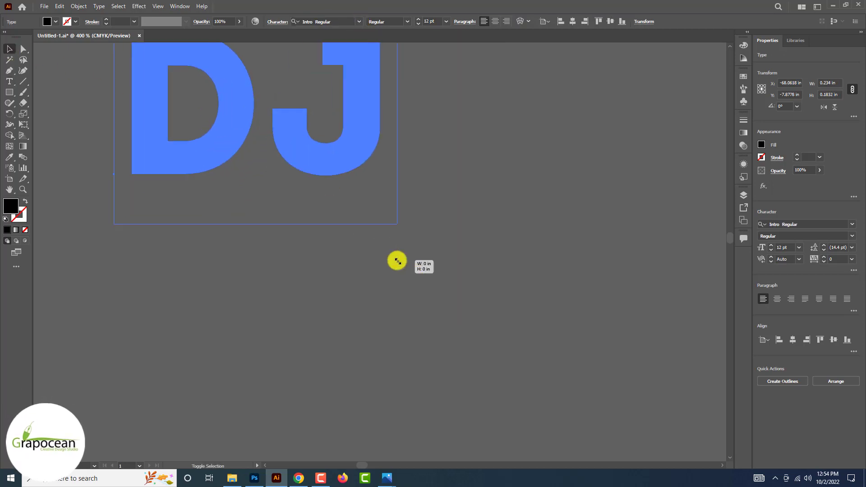
key("ctrl+minus")
key("ctrl+minus")
key("ctrl+minus")
left_click(448, 295)
Step: Split the title into separate D and J text objects
left_click(9, 81)
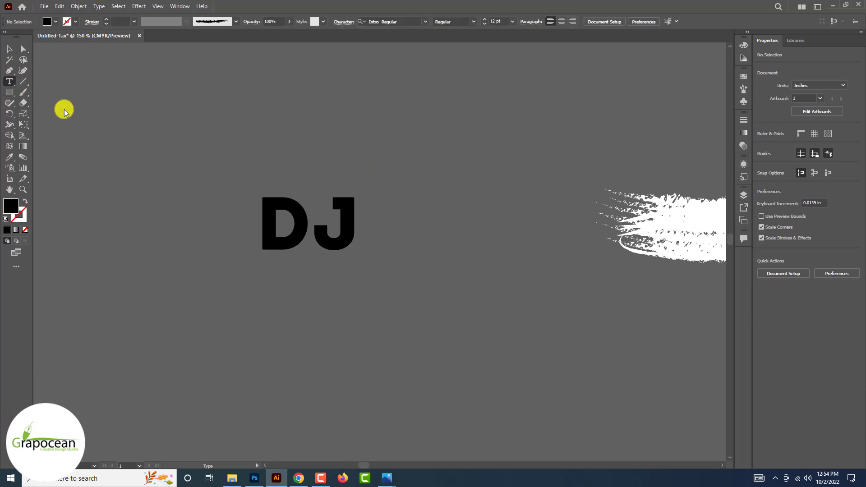
left_click_drag(311, 223, 456, 254)
key("ctrl+c")
mouse_move(334, 225)
left_mouse_down()
mouse_move(300, 151)
mouse_move(362, 163)
left_mouse_up()
key("BackSpace")
key("Escape")
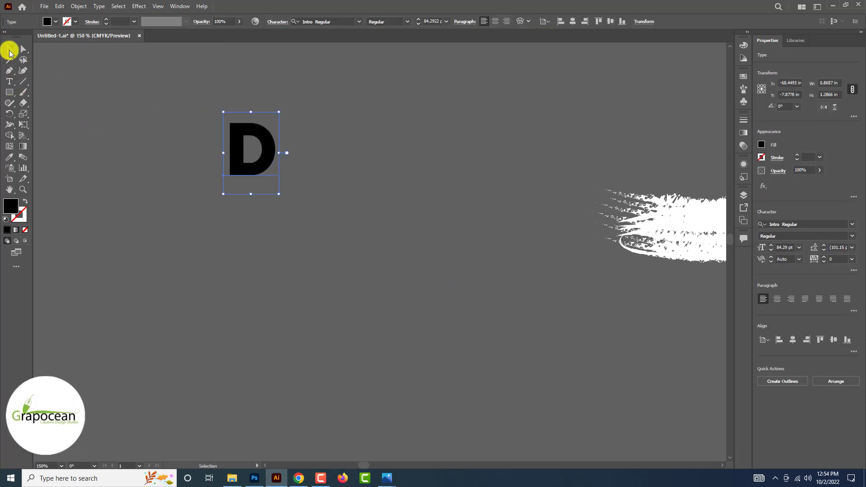
key("ctrl+v")
key("Escape")
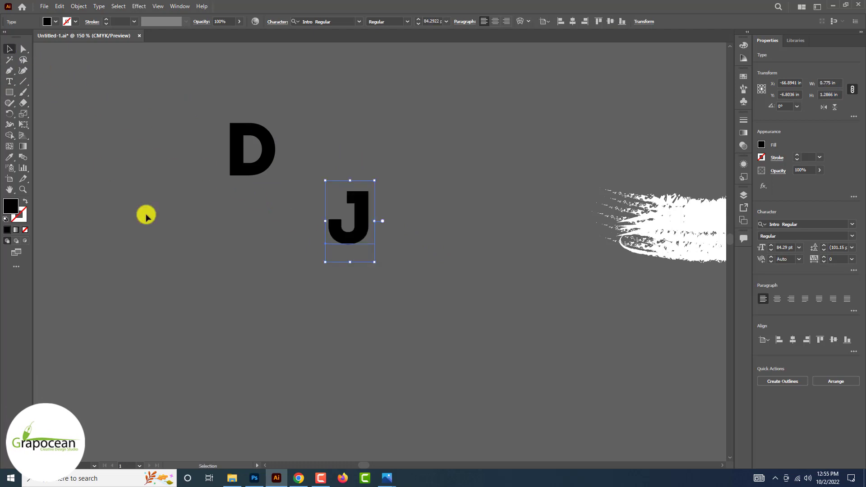
Step: Enlarge the D and J to matching sizes and align the J's bottom with the D
left_click(251, 163)
left_click_drag(279, 194, 306, 238)
left_click_drag(350, 214, 340, 149)
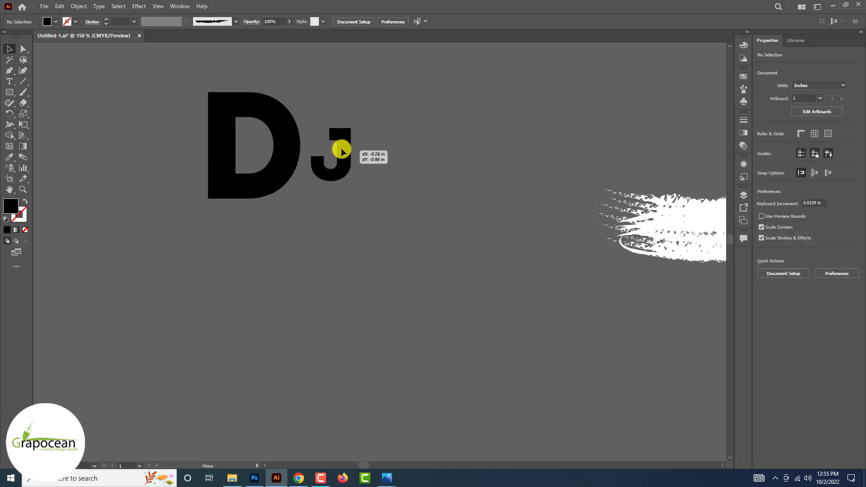
left_click_drag(352, 178, 377, 224)
left_click_drag(329, 164, 338, 168)
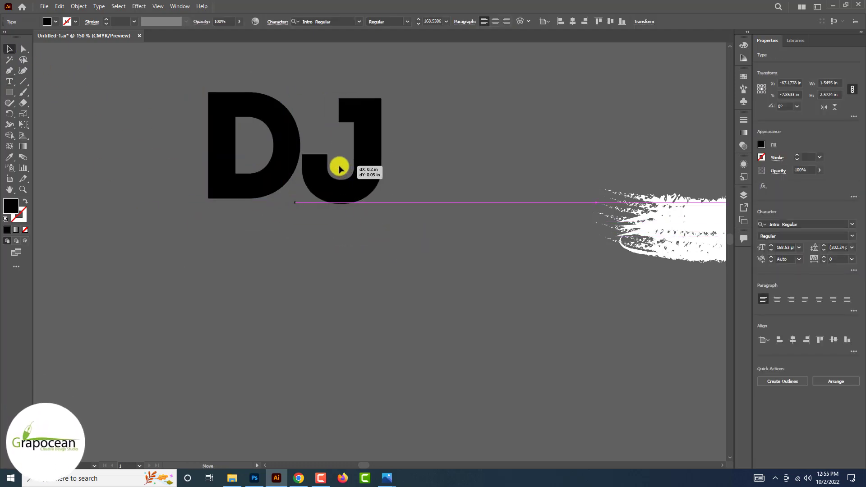
left_click(352, 261)
scroll(355, 261, "down", 4)
scroll(356, 261, "up", 5)
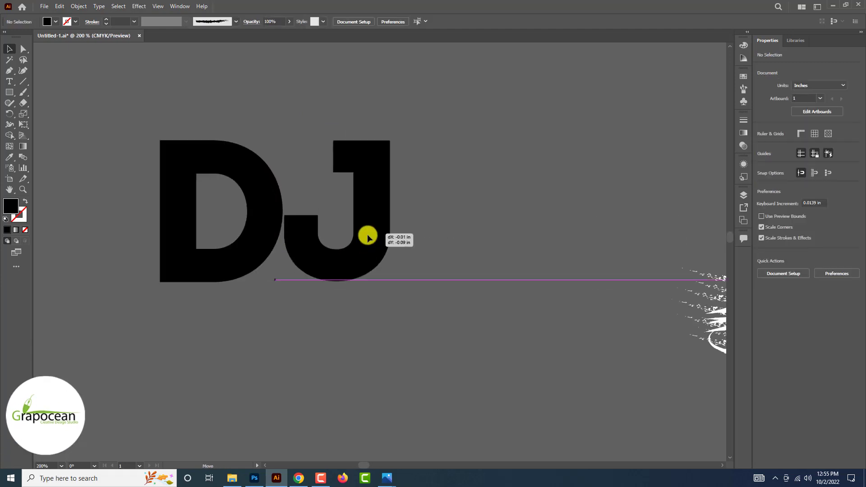
scroll(357, 245, "down", 2)
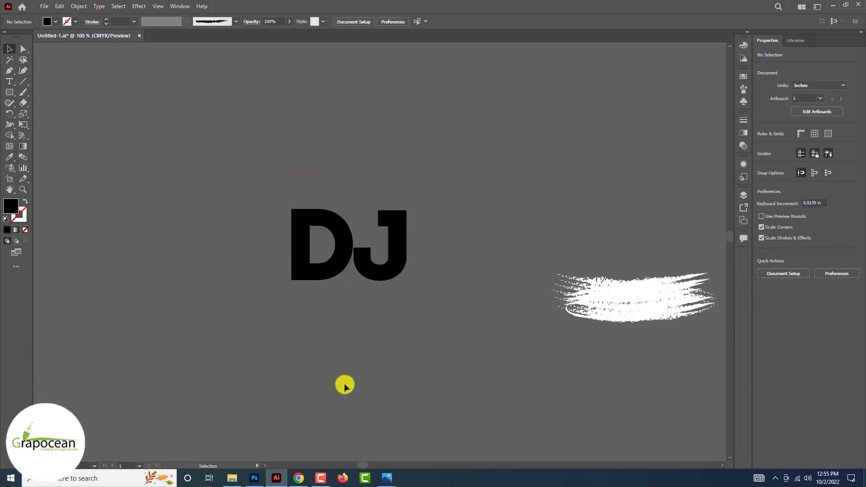
left_click(7, 94)
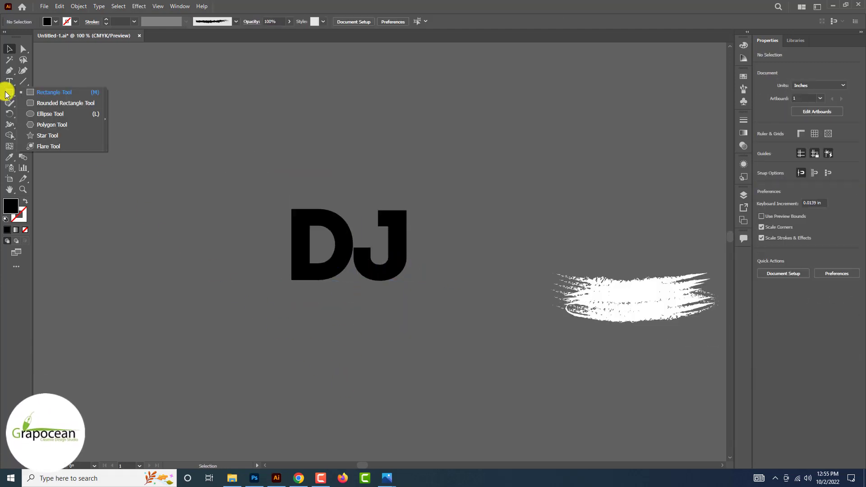
Step: Draw a small four-point star above the title
left_click(45, 135)
left_click_drag(170, 167, 181, 180)
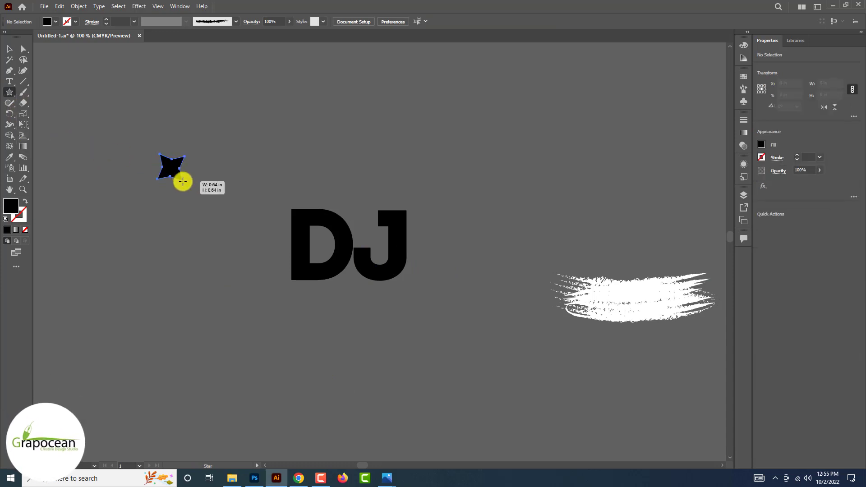
left_click_drag(176, 181, 170, 171)
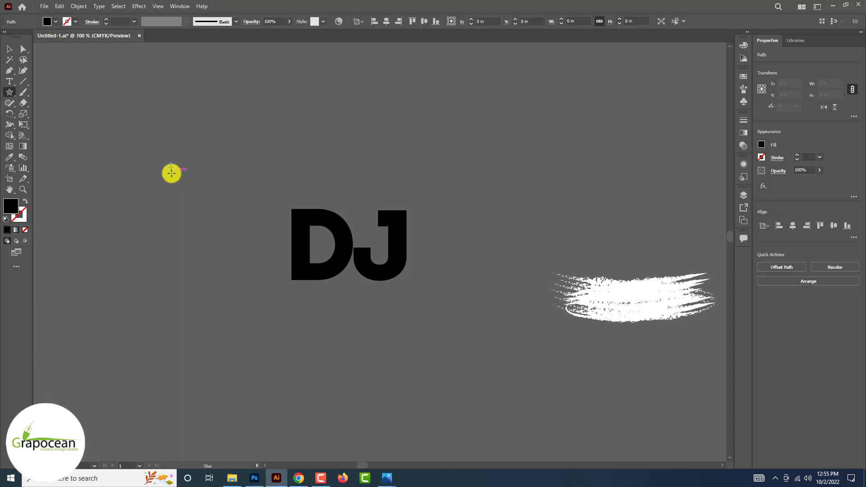
left_click(170, 172)
left_click(448, 268)
key("v")
left_click(159, 167)
scroll(159, 166, "up", 3)
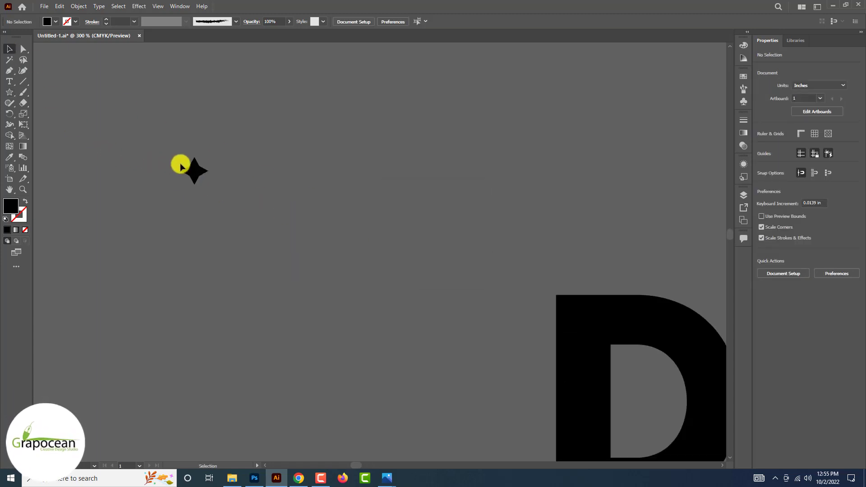
Step: Give the star a light grey fill
left_click(198, 172)
left_click(55, 21)
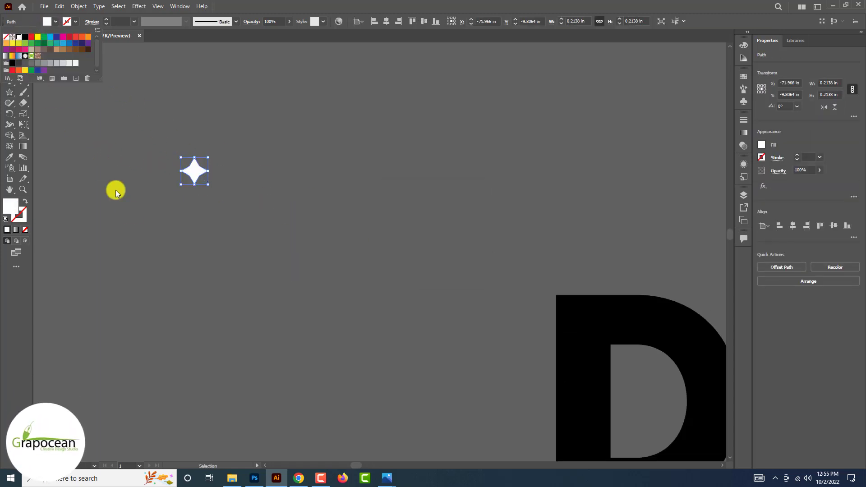
left_click(54, 22)
left_click(70, 64)
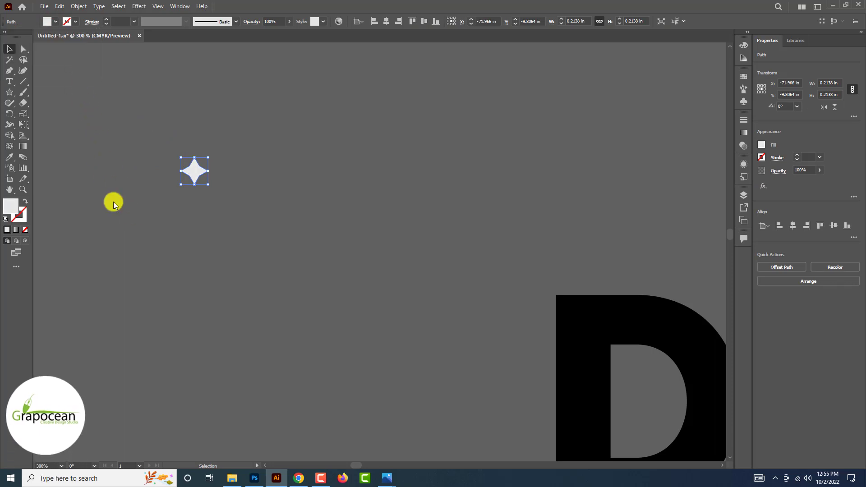
left_click(156, 223)
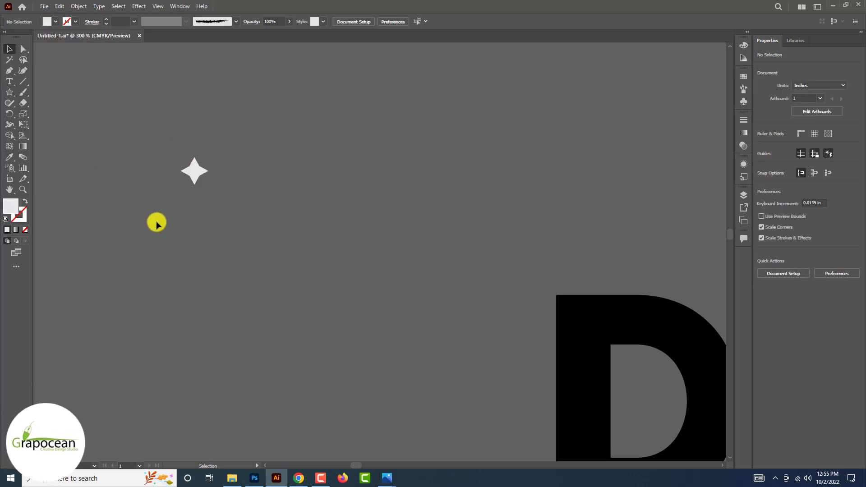
Step: Shrink the star to about 0.16 in and stack copies beneath it with Ctrl+D
left_click(195, 175)
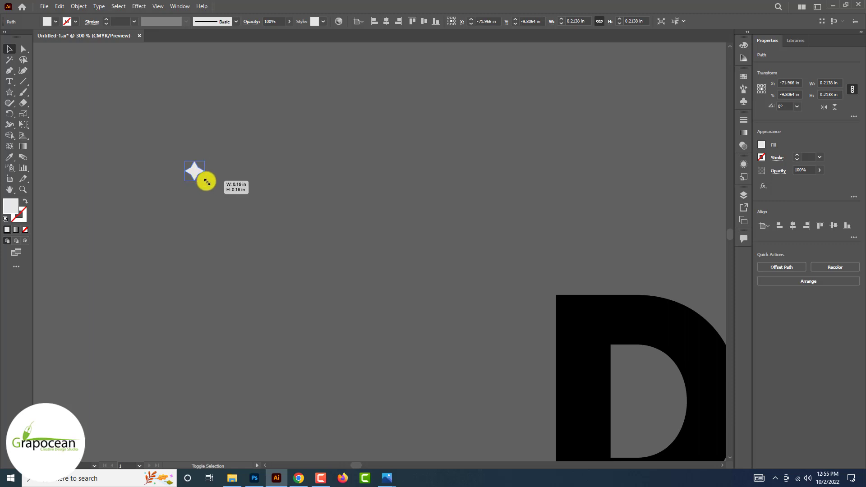
left_click(204, 212)
left_click_drag(200, 190, 200, 202)
key("ctrl+d")
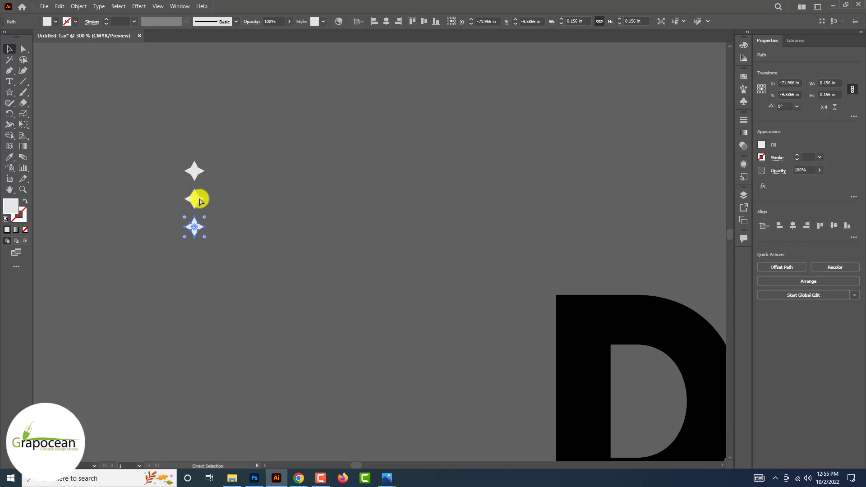
Step: Copy the star column to the right and offset it between the original stars
key("ctrl+minus")
key("ctrl+minus")
key("ctrl+minus")
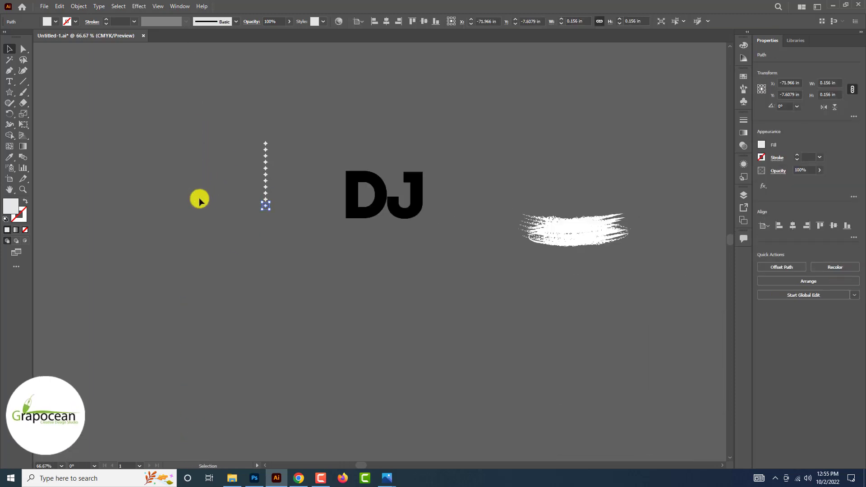
key("ctrl+plus")
left_click_drag(276, 232, 226, 91)
key("ctrl+plus")
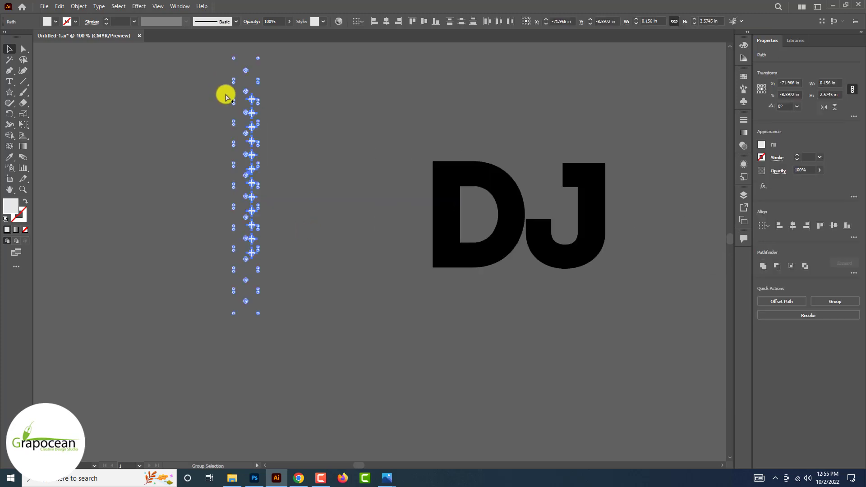
key("ctrl+plus")
key("ctrl+plus")
key("ctrl+minus")
key("ctrl+minus")
key("ctrl+minus")
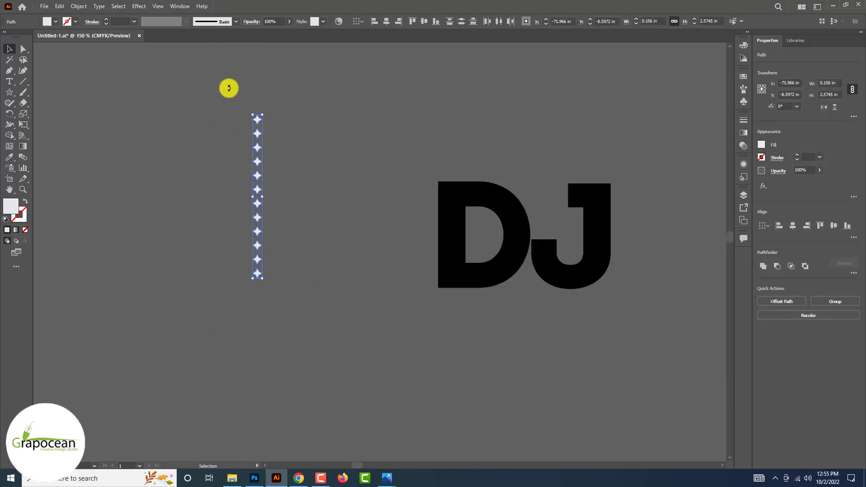
key("ctrl+plus")
key("ctrl+plus")
key("ctrl+plus")
left_click_drag(254, 212, 274, 212)
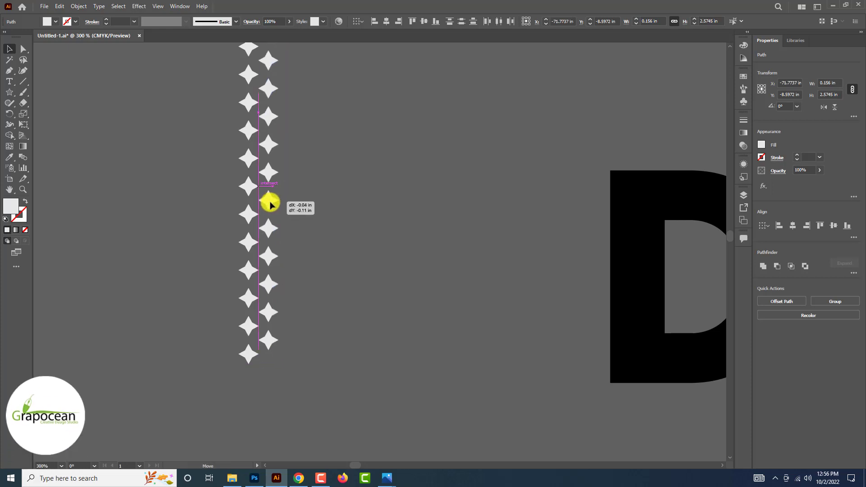
left_click_drag(276, 210, 264, 204)
key("ctrl+minus")
key("ctrl+minus")
left_click(332, 228)
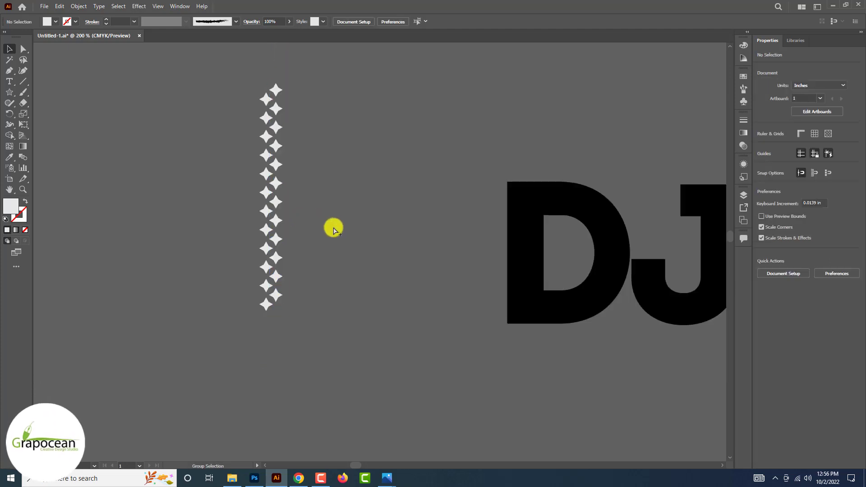
Step: Widen the staggered star columns into a rectangular grid with repeated sideways copies
key("ctrl+plus")
key("ctrl+plus")
key("ctrl+minus")
key("ctrl+minus")
key("ctrl+plus")
key("ctrl+plus")
key("ctrl+plus")
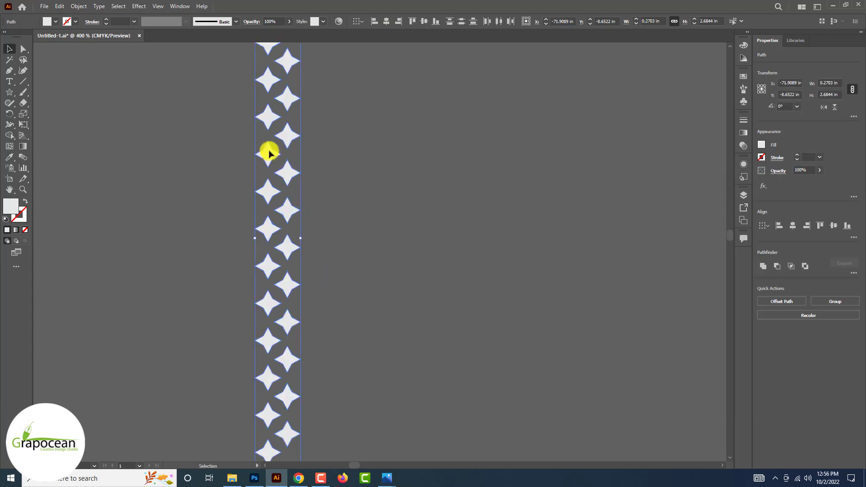
left_click_drag(265, 162, 236, 161)
key("ctrl+minus")
key("ctrl+minus")
key("ctrl+minus")
key("ctrl+plus")
key("ctrl+plus")
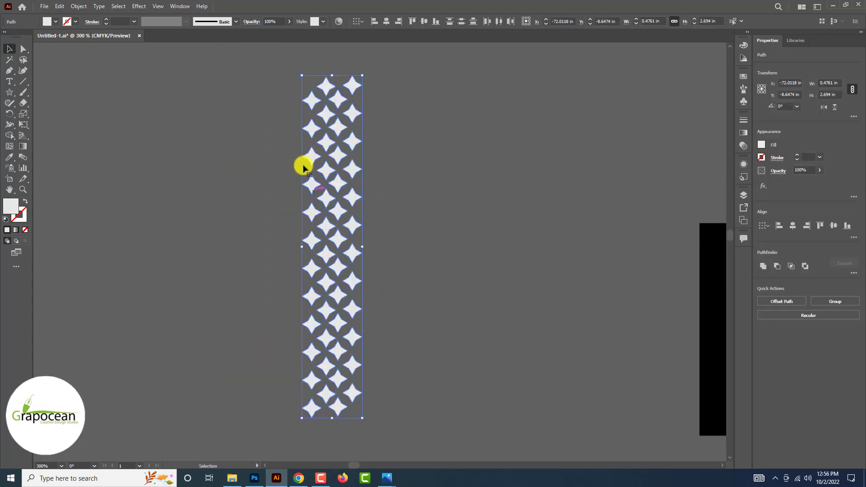
left_click_drag(304, 164, 259, 191)
key("ctrl+minus")
key("ctrl+minus")
key("ctrl+minus")
left_click(437, 309)
left_click_drag(437, 310, 299, 112)
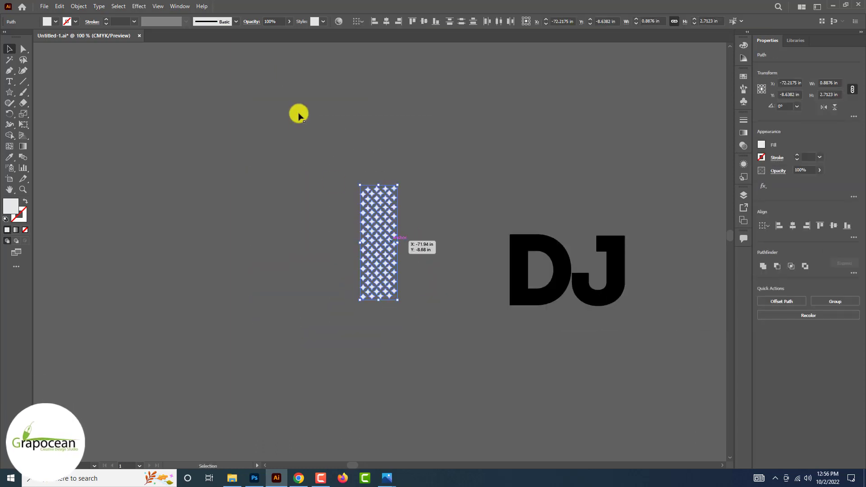
key("ctrl+plus")
left_click_drag(353, 207, 321, 242)
Step: Expand the DJ text into outlined letter shapes via Object > Expand
left_click(470, 253)
key("ctrl+minus")
key("ctrl+minus")
left_click(368, 196)
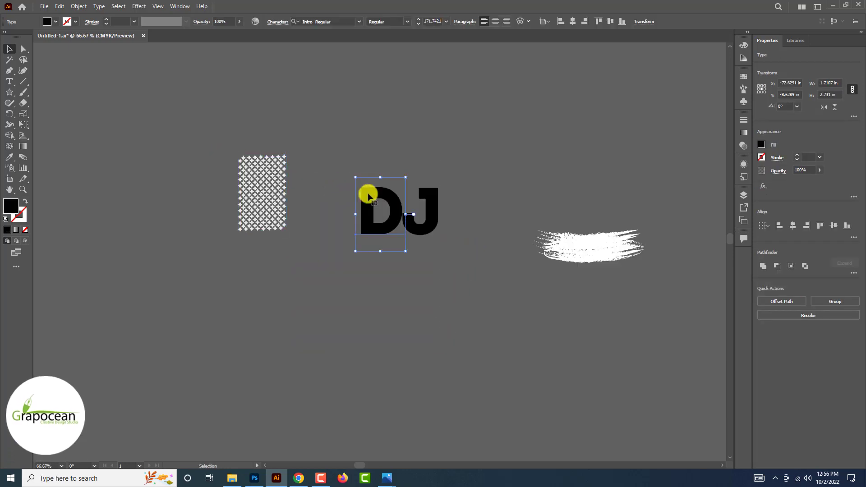
left_click(79, 6)
left_click(112, 112)
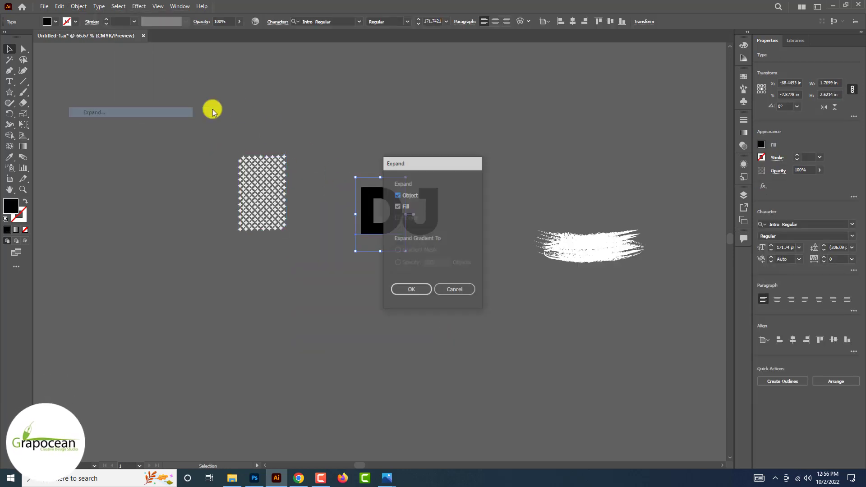
left_click(410, 289)
left_click(367, 271)
Step: Place a second star grid below and pull the D up-left away from the J
scroll(373, 272, "up", 1)
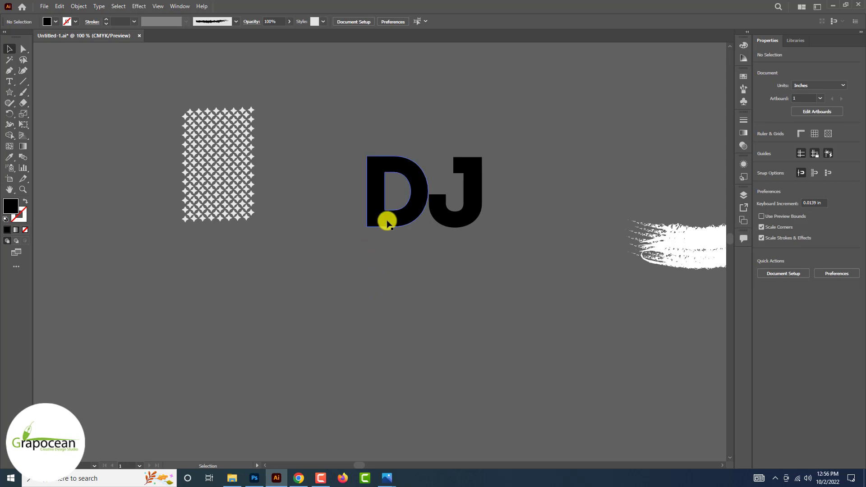
key("a")
left_click_drag(290, 236, 140, 48)
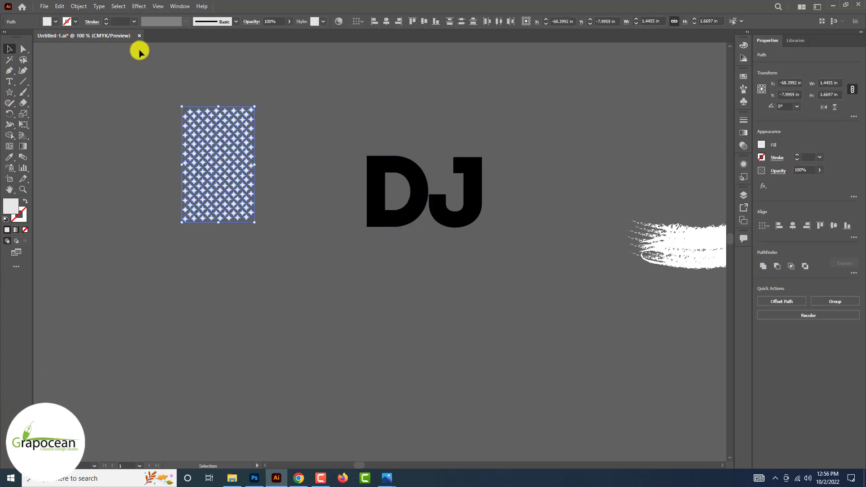
left_click(305, 277)
key("v")
left_click_drag(232, 155, 276, 311)
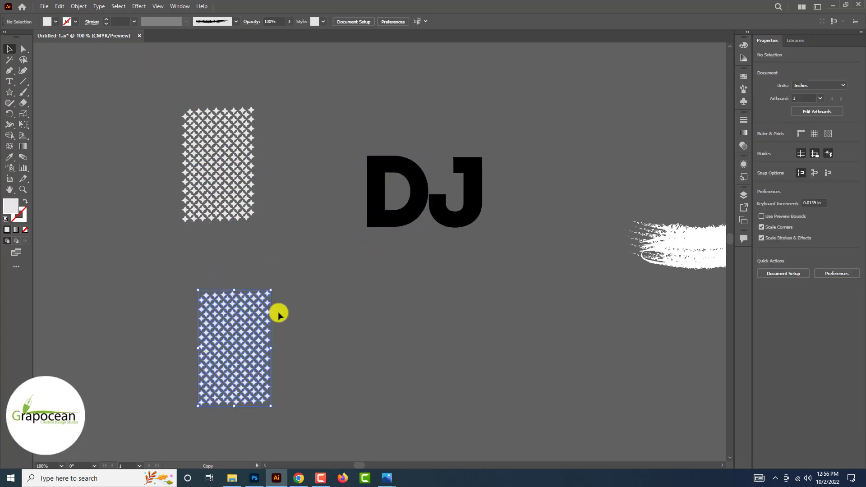
left_click(418, 264)
left_click(411, 213)
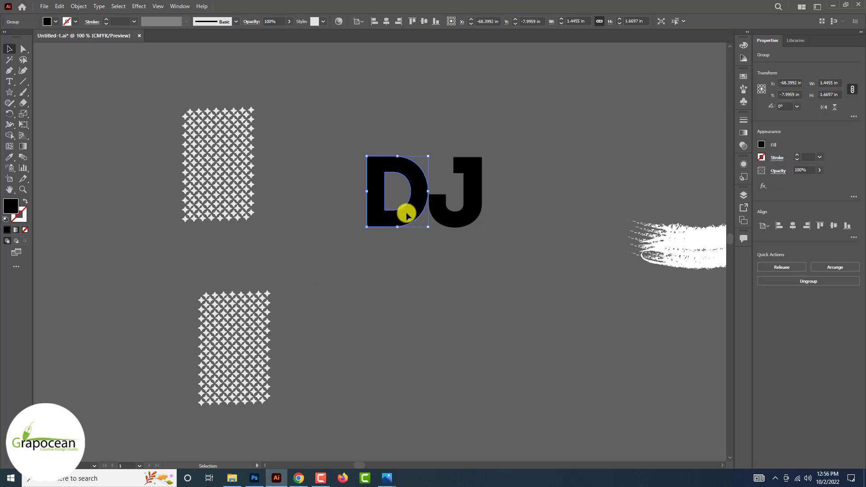
left_click_drag(406, 215, 328, 179)
Step: Lay the upper star grid over the D and clip it to the letter with Ctrl+7
left_click(184, 112)
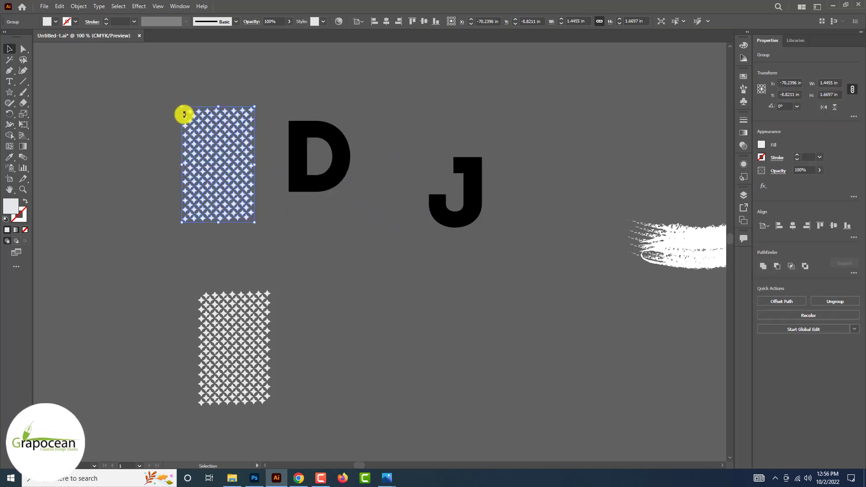
left_click_drag(222, 172, 316, 164)
left_click(315, 164, "shift")
left_click(356, 228)
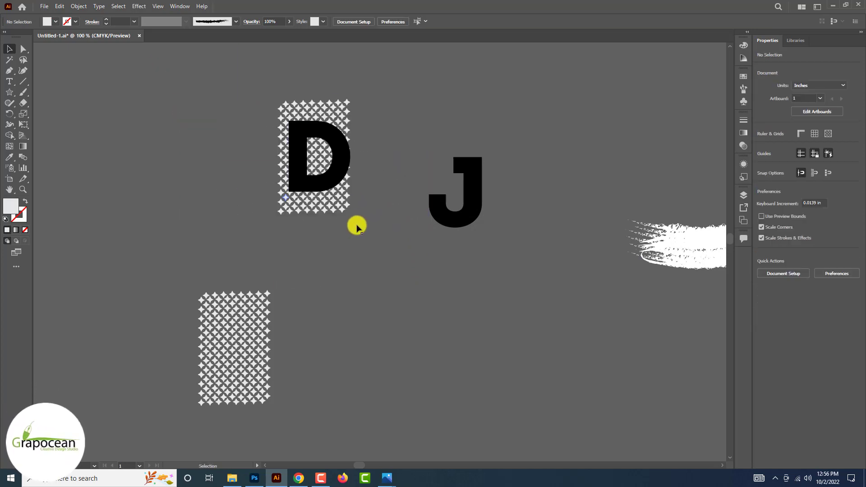
left_click_drag(286, 208, 354, 216)
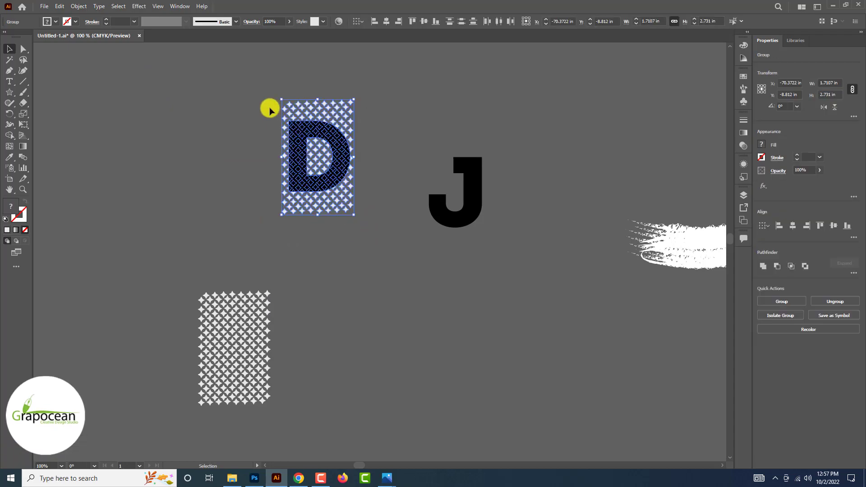
key("ctrl+7")
left_click(228, 181)
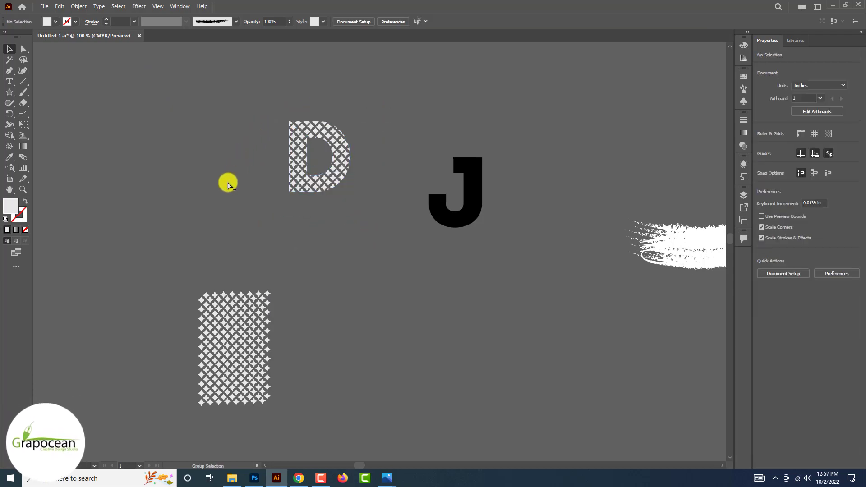
Step: Move the J closer to the D and expand it into an outline
scroll(229, 185, "down", 1)
left_click_drag(404, 200, 366, 203)
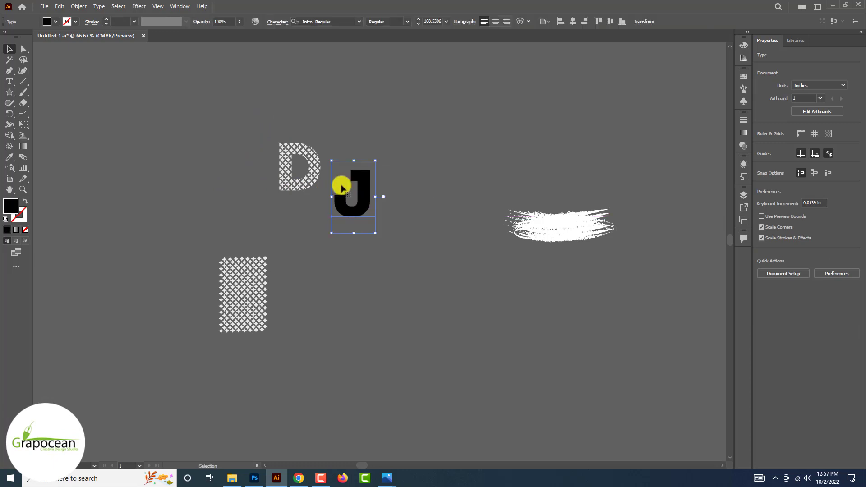
left_click(79, 6)
left_click(93, 112)
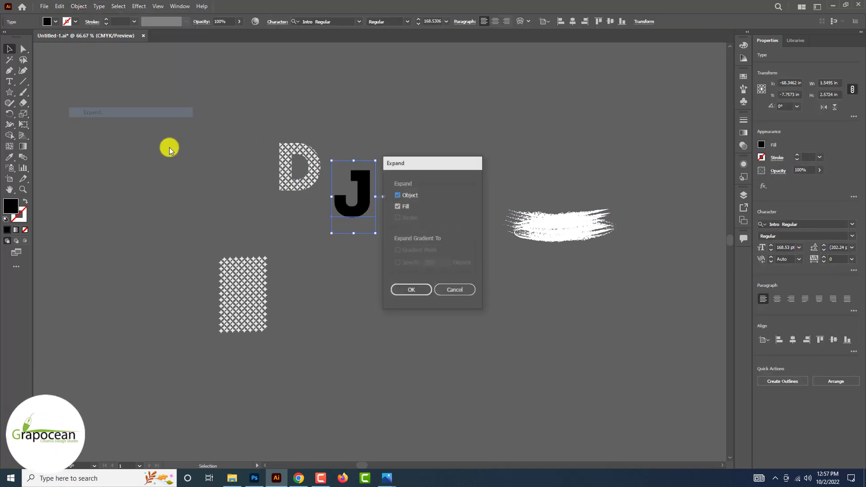
left_click(411, 289)
left_click(313, 283)
Step: Clip the second star grid into the J and set the patterned J beside the D
mouse_move(233, 298)
left_mouse_down()
mouse_move(351, 205)
mouse_move(411, 188)
left_mouse_up()
left_click(359, 199)
left_click_drag(452, 257, 354, 154)
key("ctrl+7")
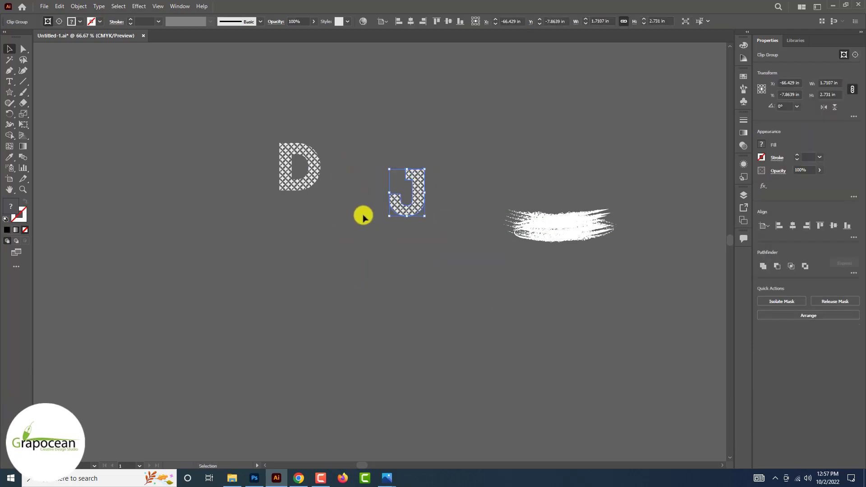
mouse_move(403, 196)
left_mouse_down()
mouse_move(351, 180)
mouse_move(264, 479)
mouse_move(300, 336)
left_mouse_up()
key("ctrl+plus")
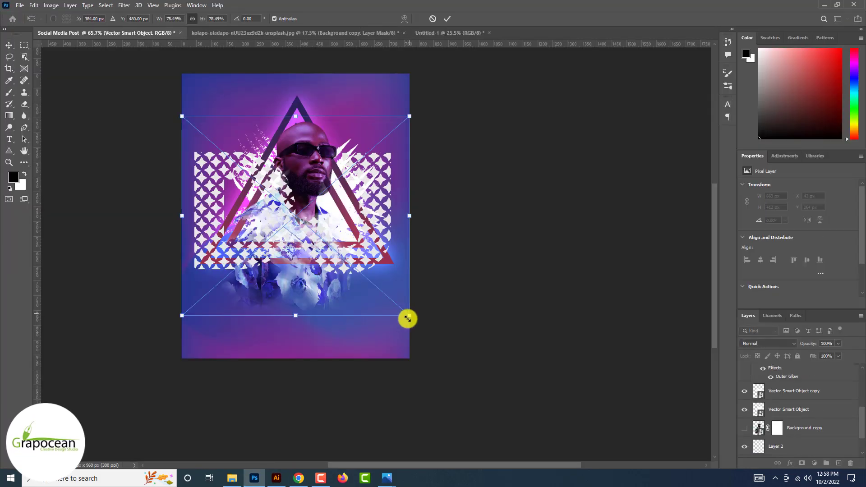
Step: Scale the star-patterned DJ title down and move it below the triangles
left_click_drag(407, 319, 358, 279)
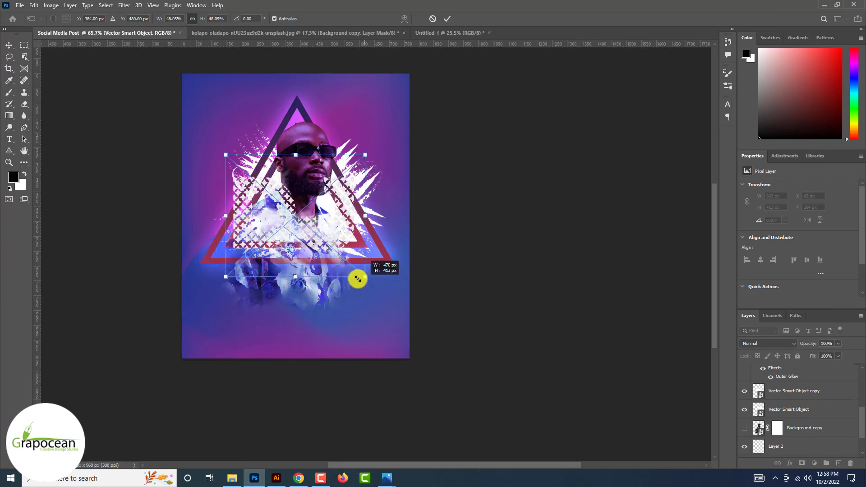
left_click_drag(358, 279, 316, 331)
mouse_move(306, 314)
left_mouse_down()
mouse_move(323, 315)
mouse_move(341, 344)
left_mouse_up()
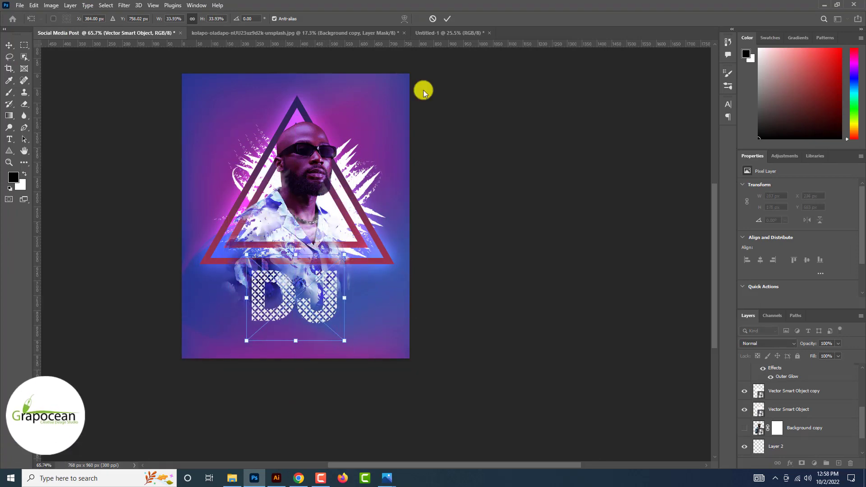
left_click(447, 19)
Step: Nudge the DJ title into place and duplicate its layer as Vector Smart Object copy 2
key("ctrl+minus")
key("ctrl+plus")
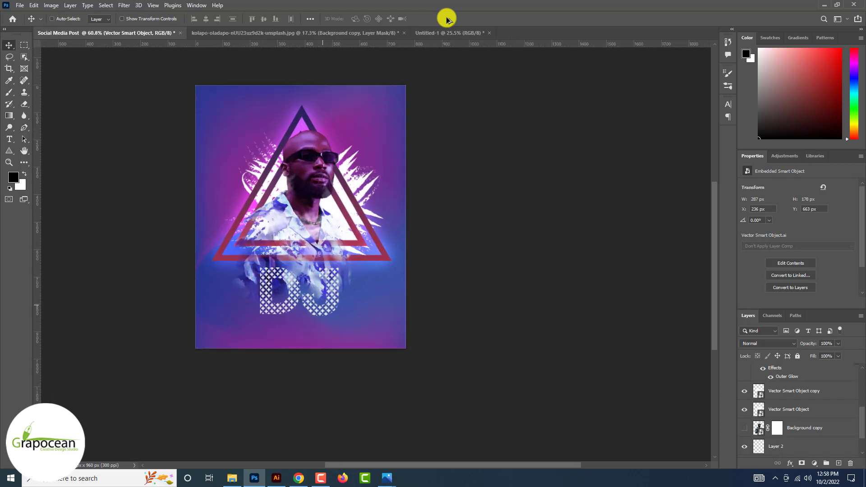
scroll(409, 87, "up", 2)
scroll(323, 269, "up", 3)
left_click_drag(323, 269, 324, 270)
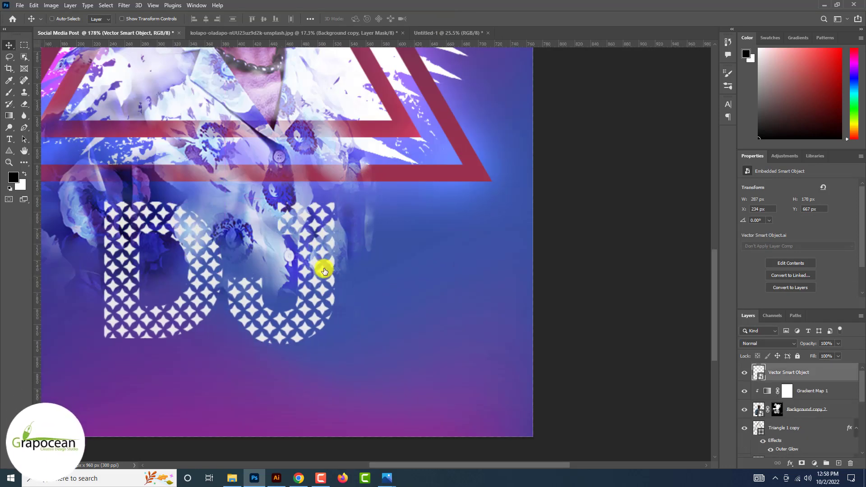
key("ctrl+j")
Step: Give the duplicated DJ title a Color Dodge Outer Glow with opacity 73%, spread 2 and size 32 px
right_click(790, 372)
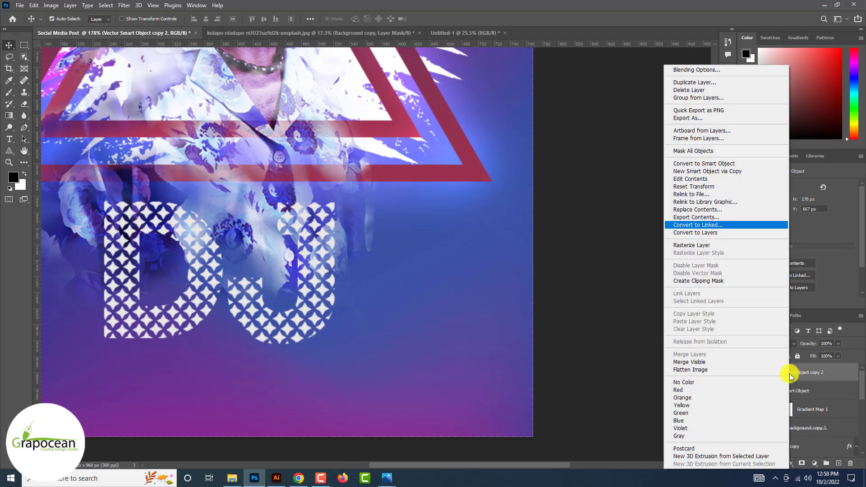
left_click(708, 69)
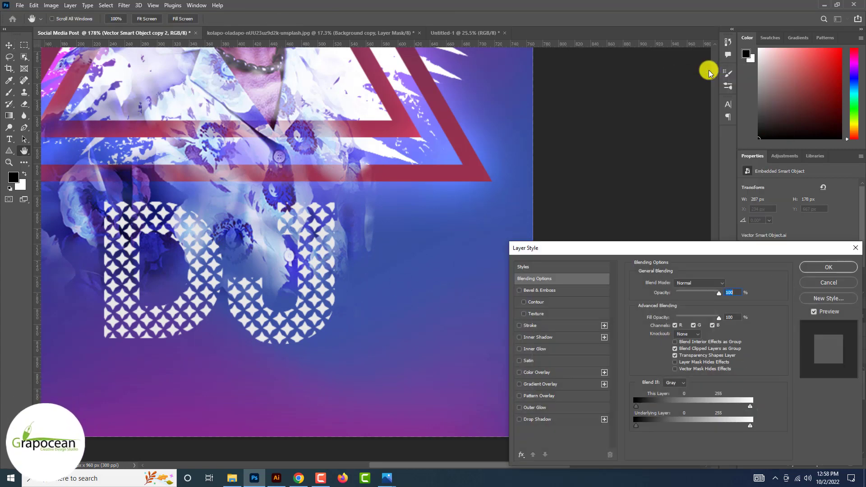
left_click(542, 408)
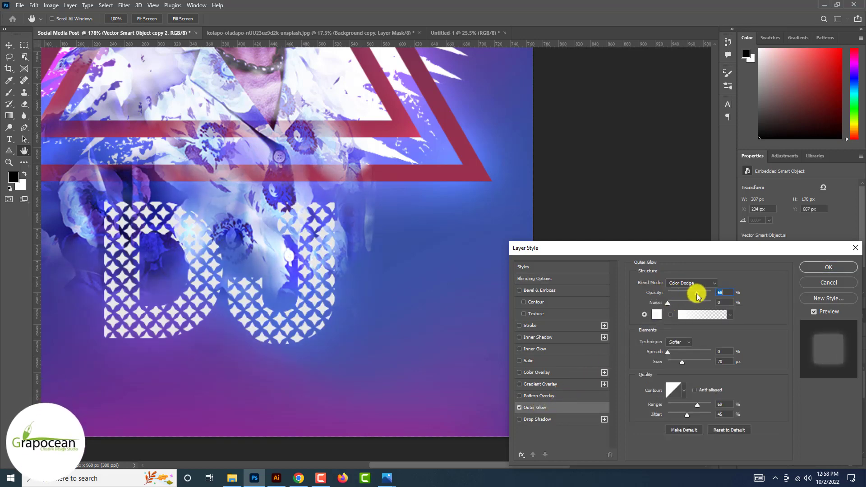
left_click_drag(701, 293, 699, 293)
left_click_drag(682, 362, 677, 363)
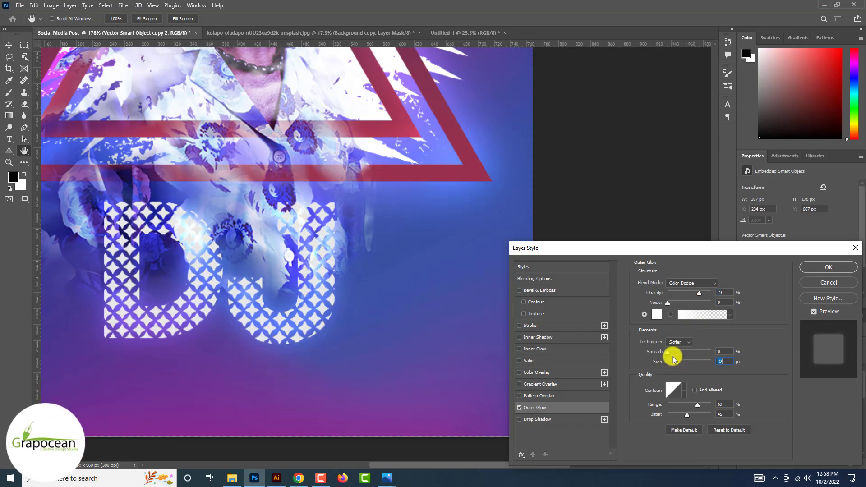
left_click_drag(668, 351, 670, 355)
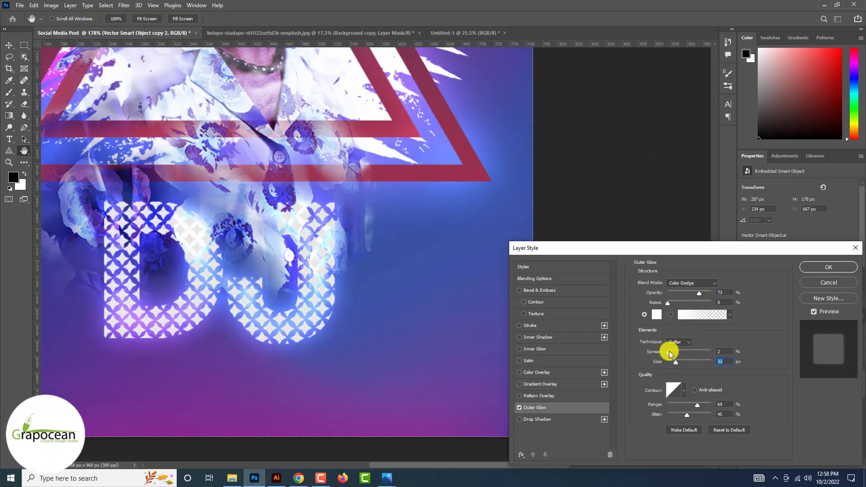
left_click(807, 269)
scroll(360, 316, "down", 5)
scroll(343, 315, "up", 3)
scroll(325, 311, "up", 2)
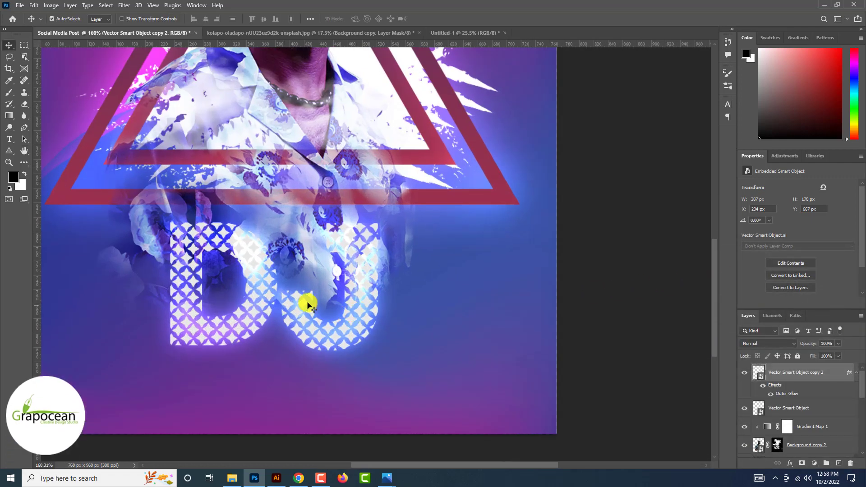
Step: Add a new layer above the gradient background and paint soft 24%-opacity dark shading beside the J
left_click(401, 252)
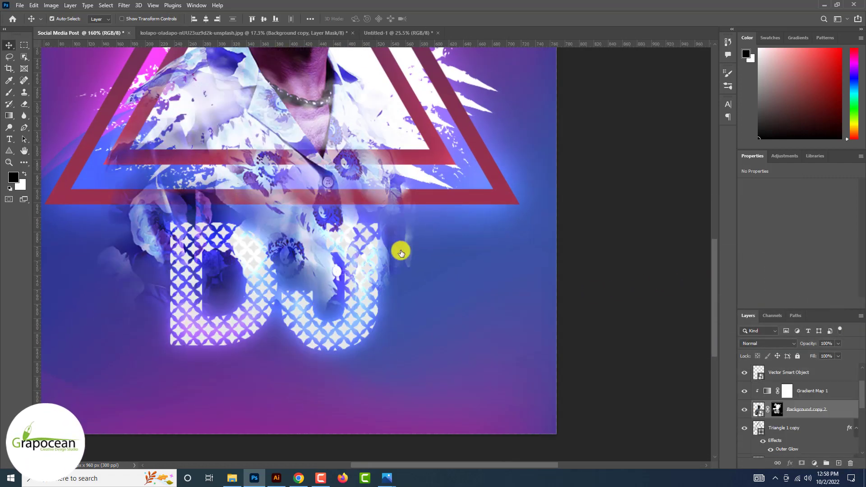
left_click(817, 428)
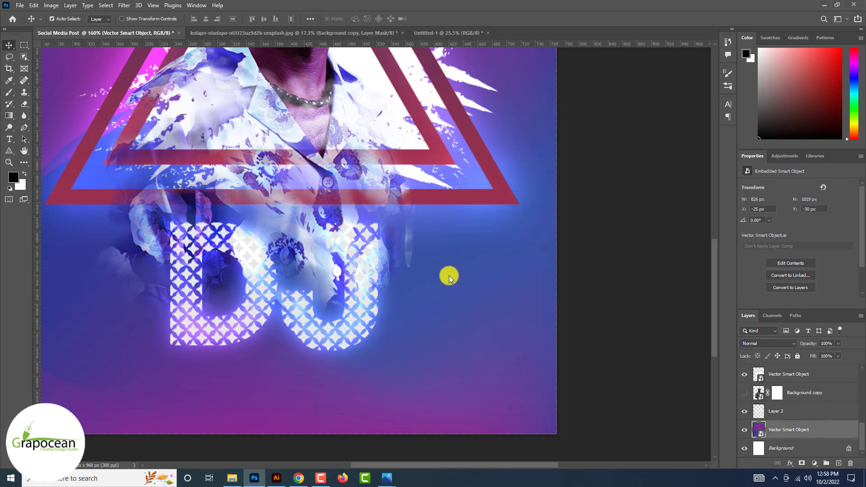
left_click(8, 94)
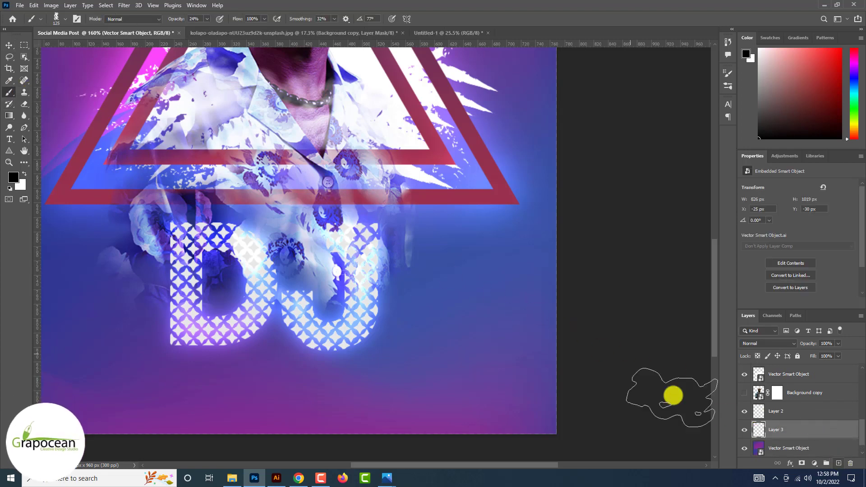
key("ctrl+shift+alt+n")
left_click_drag(424, 293, 388, 293)
scroll(198, 277, "down", 2)
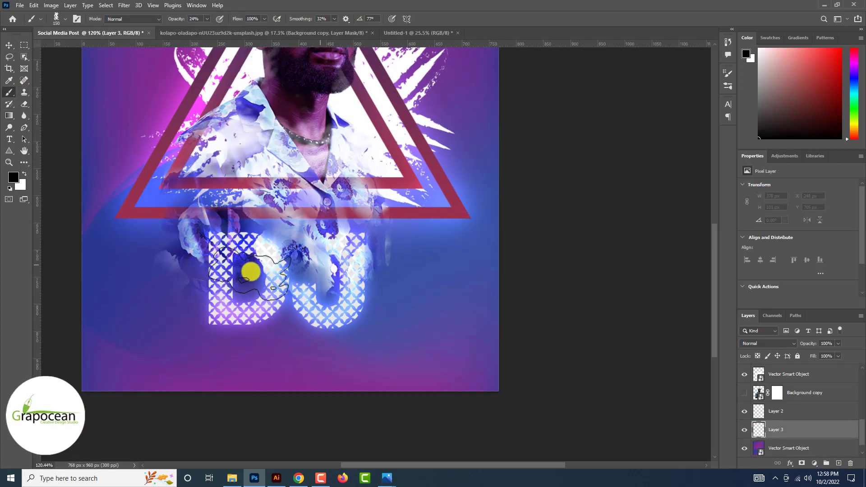
key("bracketright")
key("bracketright")
key("bracketright")
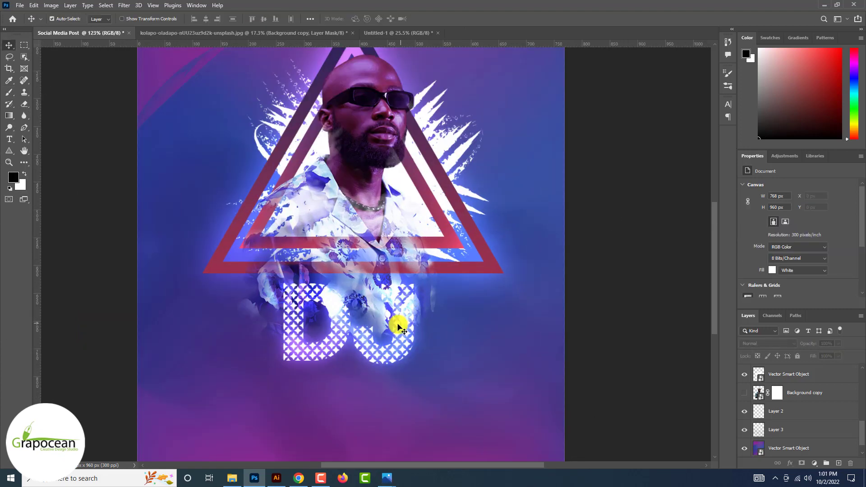
Step: Move both DJ title layers lower on the poster and nudge them slightly right
left_click(767, 406, "ctrl")
left_click_drag(399, 327, 399, 379)
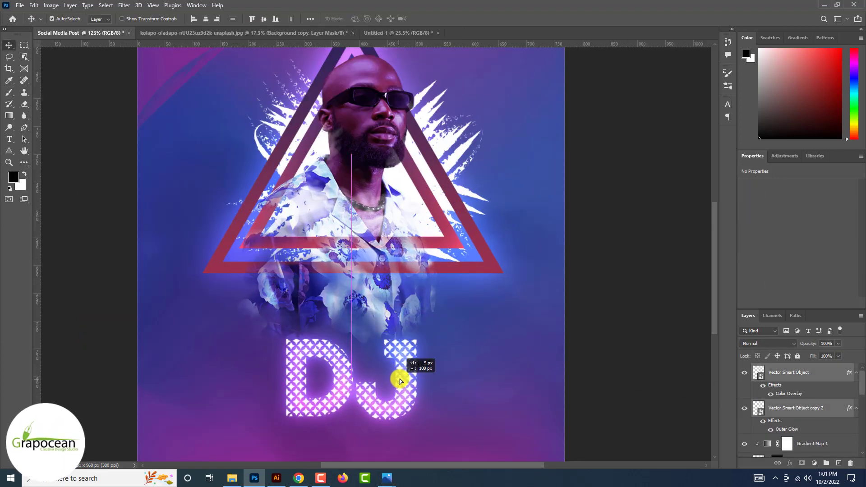
scroll(400, 379, "down", 2)
scroll(399, 379, "down", 5)
scroll(485, 396, "up", 3)
scroll(464, 390, "down", 3)
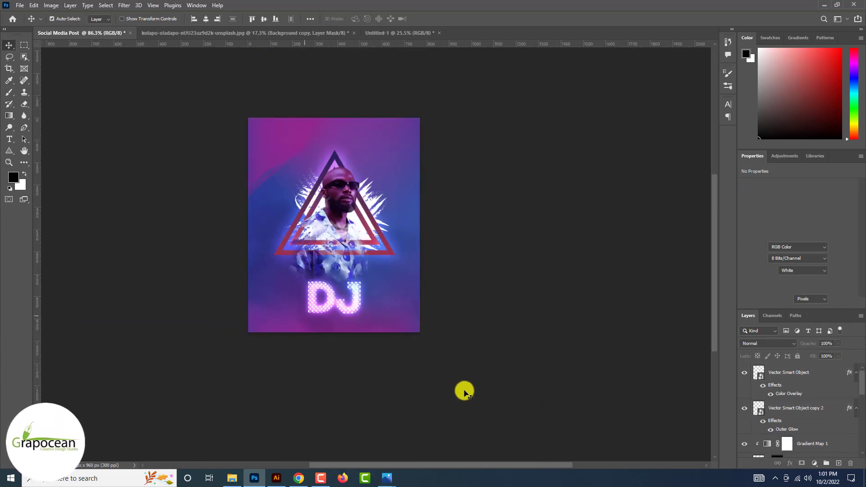
scroll(390, 361, "up", 4)
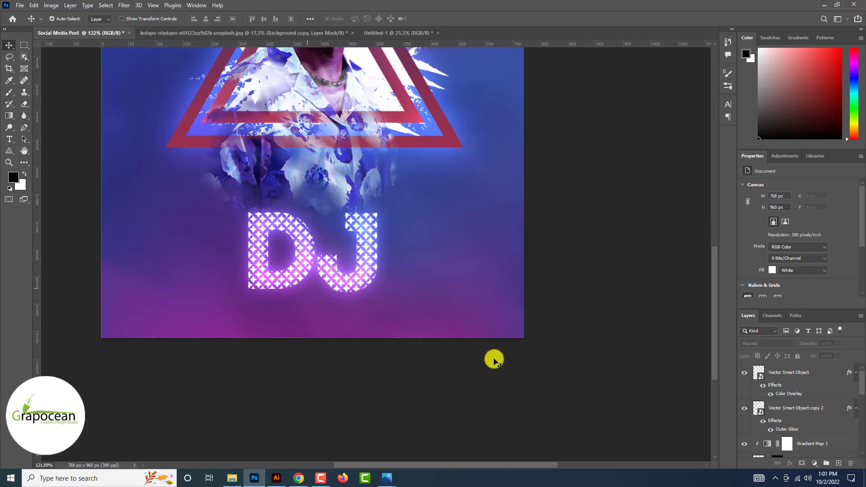
scroll(358, 376, "down", 3)
left_click_drag(334, 256, 342, 256)
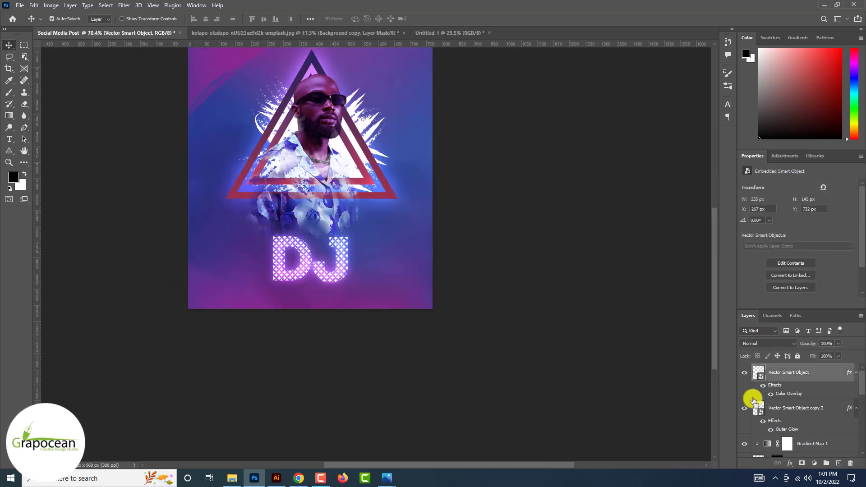
Step: Reselect both DJ layers and centre the title horizontally beneath the triangles
left_click(336, 259, "ctrl")
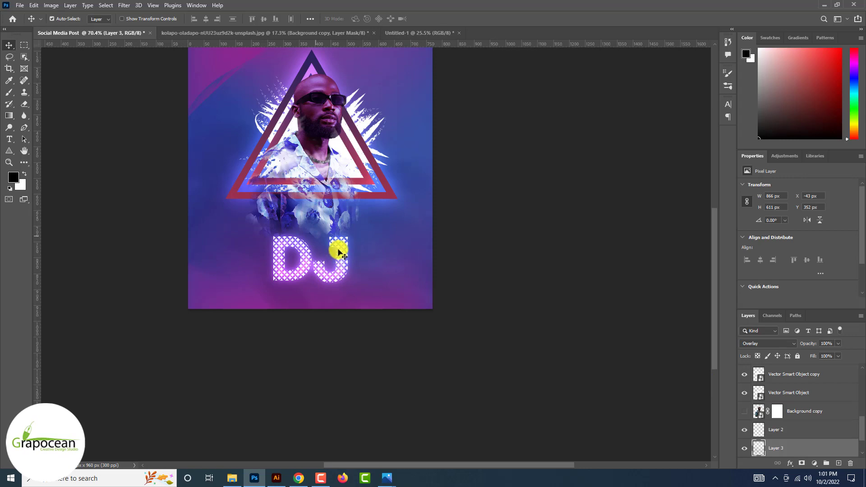
left_click(338, 253, "ctrl")
left_click(762, 406, "shift")
scroll(368, 254, "up", 1)
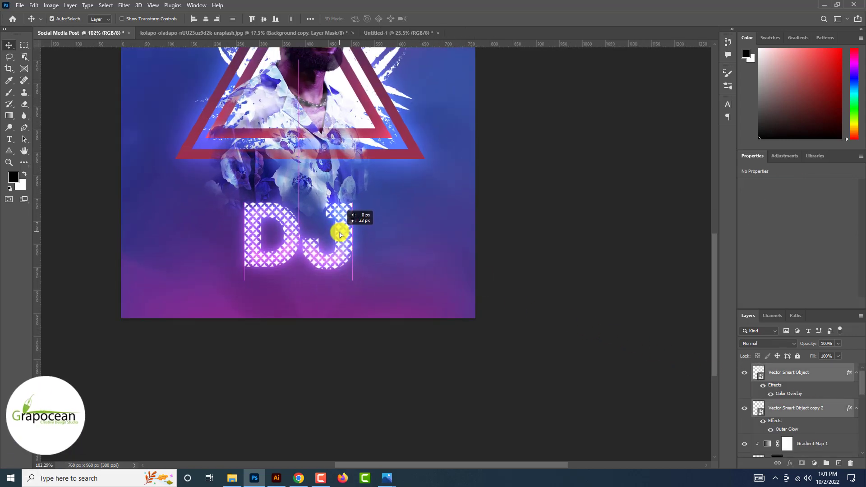
left_click_drag(340, 243, 340, 235)
scroll(343, 243, "down", 1)
left_click(392, 352)
scroll(397, 359, "down", 2)
scroll(397, 362, "down", 1)
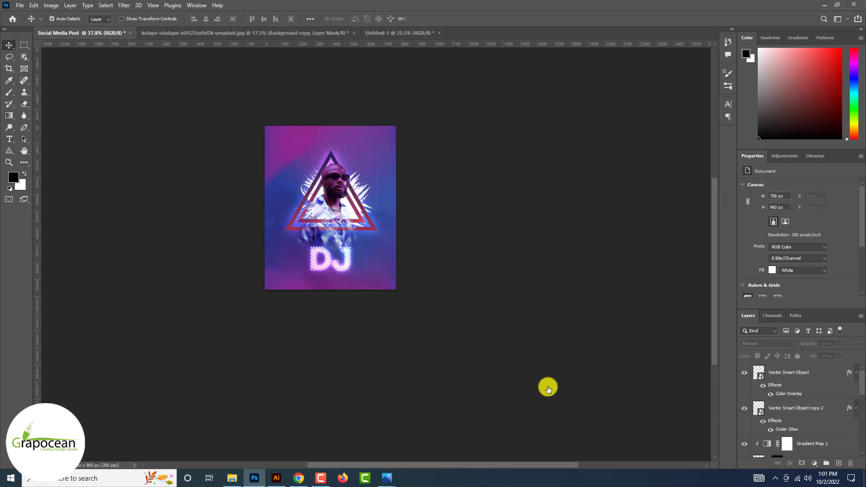
Step: Lower the DJ letters' Outer Glow opacity to 54%
double_click(788, 432)
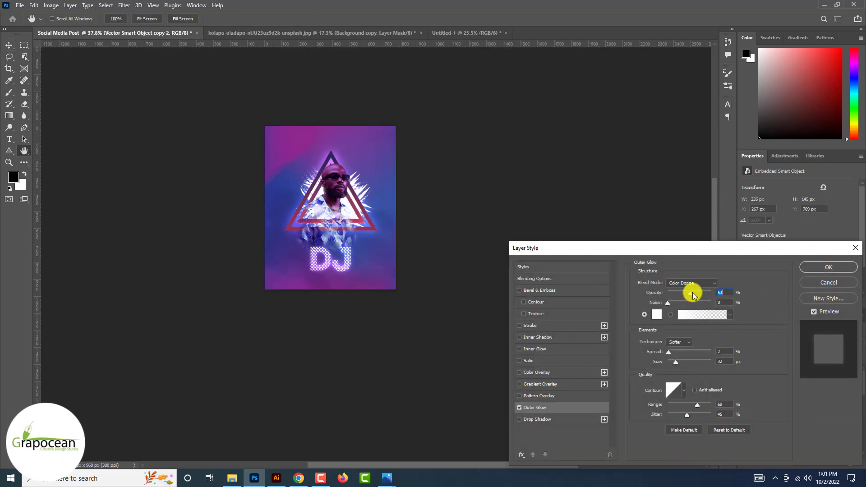
left_click_drag(693, 294, 690, 294)
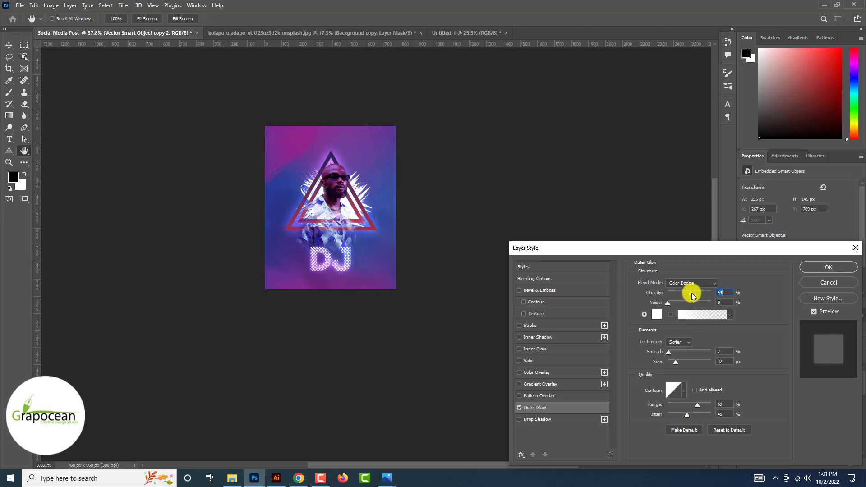
left_click(816, 270)
scroll(332, 193, "up", 1)
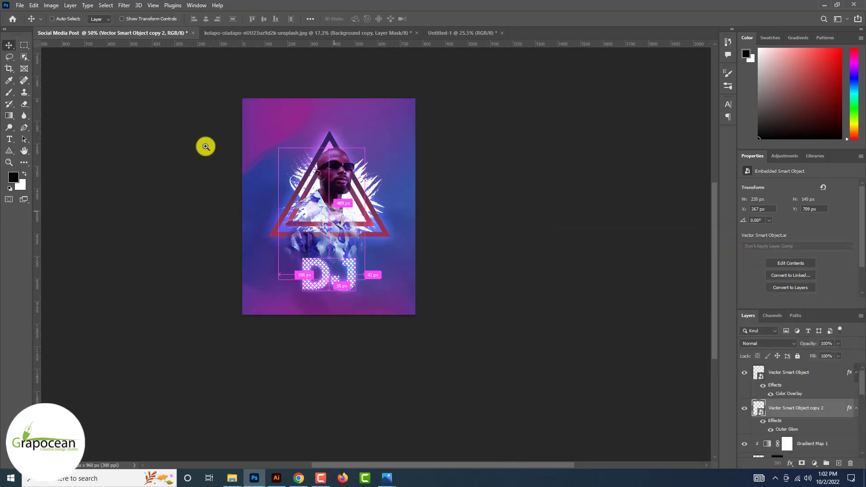
left_click(9, 45)
Step: Raise the portrait and triangle frames together slightly higher above the DJ title, then choose the Triangle Tool
left_click(336, 175)
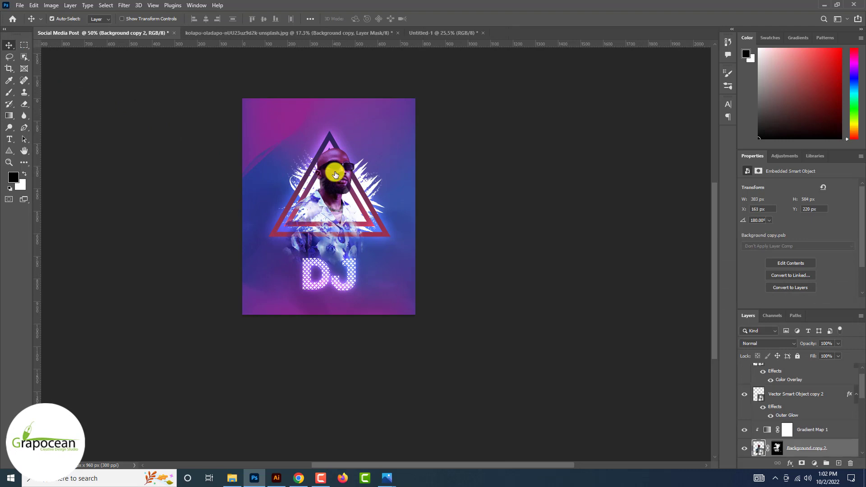
left_click(787, 396, "ctrl")
scroll(787, 429, "up", 3)
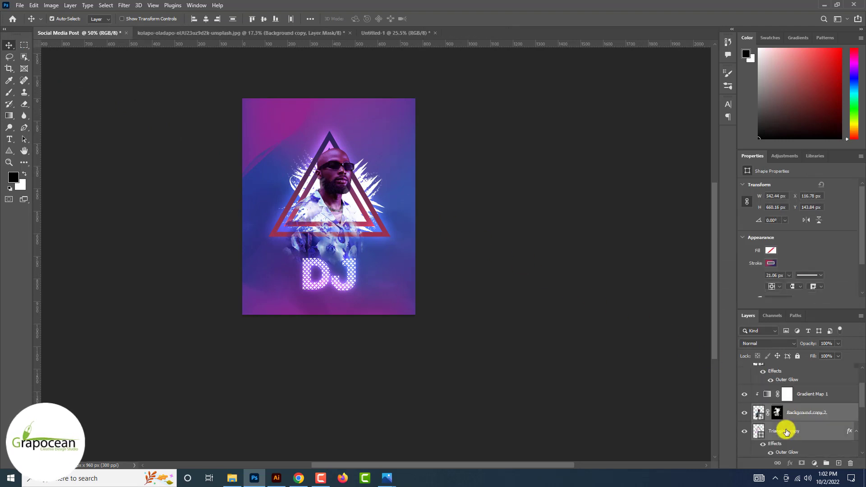
scroll(803, 431, "down", 5)
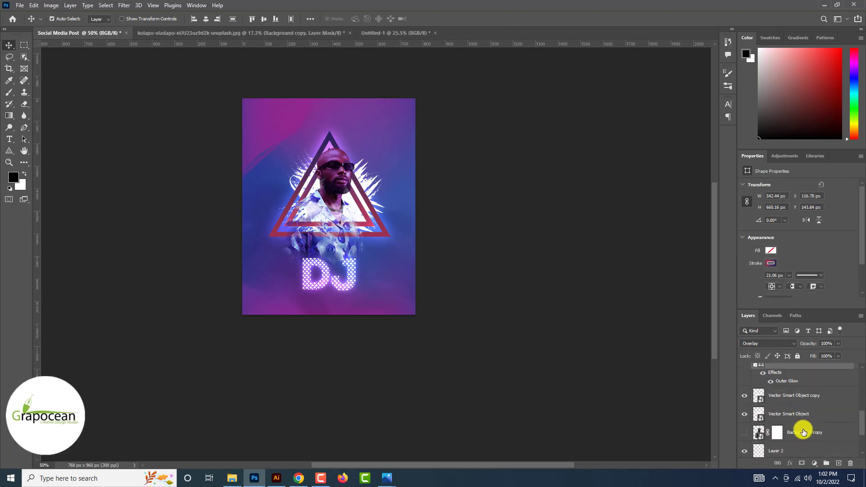
scroll(803, 431, "up", 3)
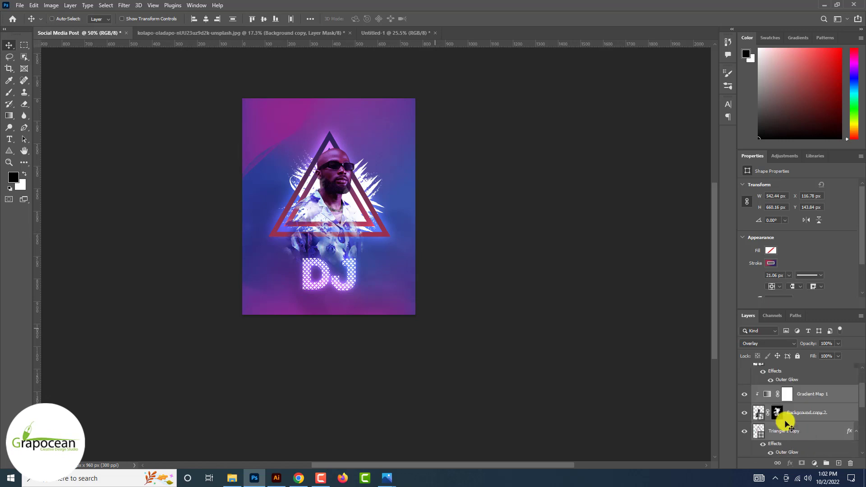
key("ctrl+t")
left_click_drag(336, 197, 339, 210)
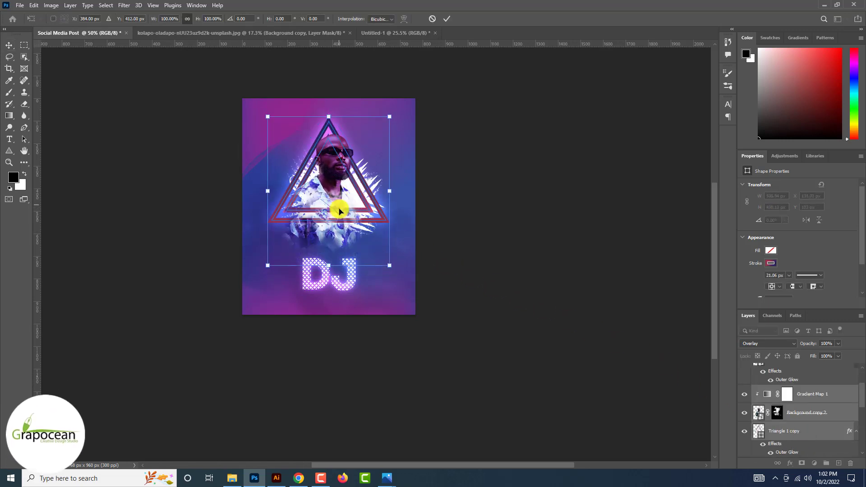
left_click(444, 18)
left_click(459, 225)
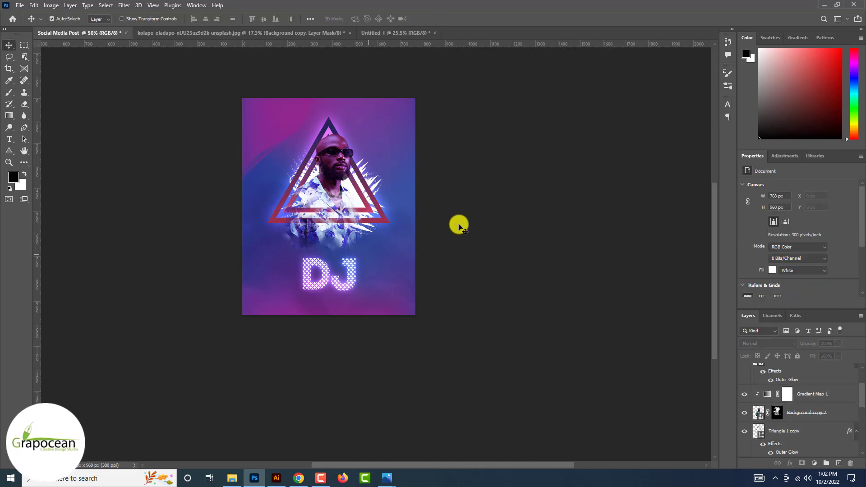
left_click(15, 154)
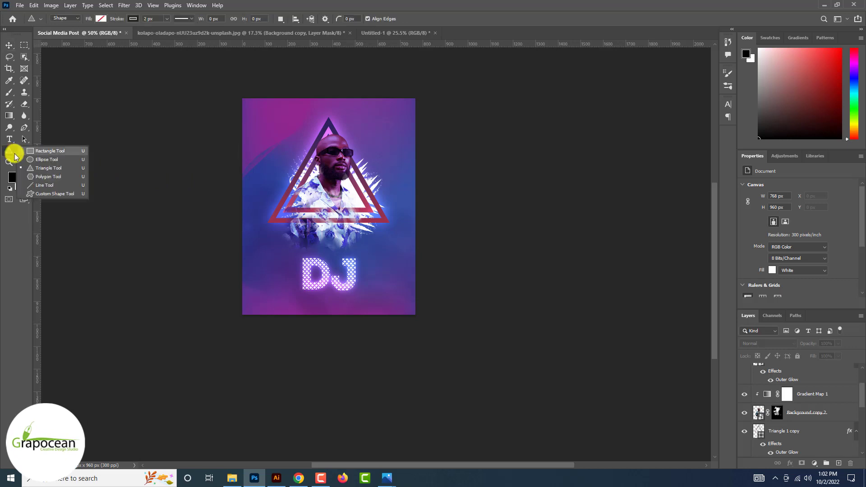
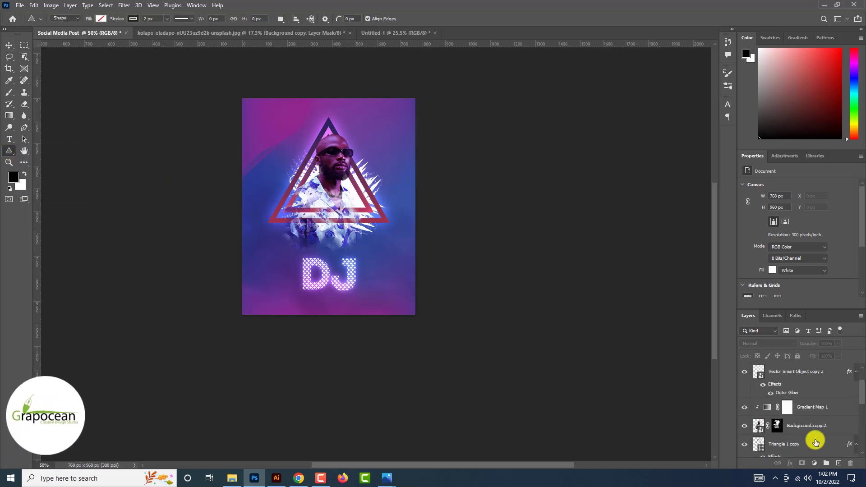
Step: Draw a triangle on a new layer with no stroke, yellow fill and rounded corners
left_click(838, 463)
left_click_drag(447, 319, 454, 323)
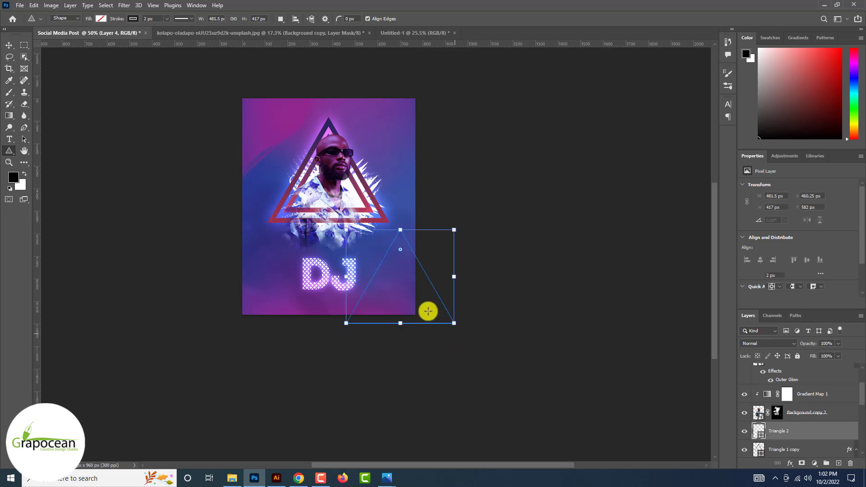
left_click(133, 19)
left_click(73, 35)
left_click(100, 19)
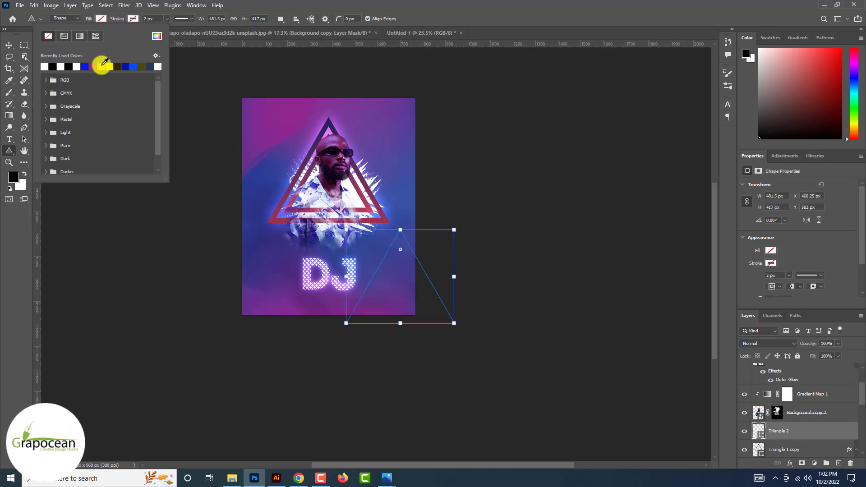
left_click(311, 195)
mouse_move(400, 250)
left_mouse_down()
mouse_move(398, 273)
mouse_move(348, 155)
mouse_move(368, 144)
left_mouse_up()
Step: Warp the yellow triangle into a blob, then enlarge it and move it over the man
key("ctrl+t")
left_click_drag(361, 153, 405, 186)
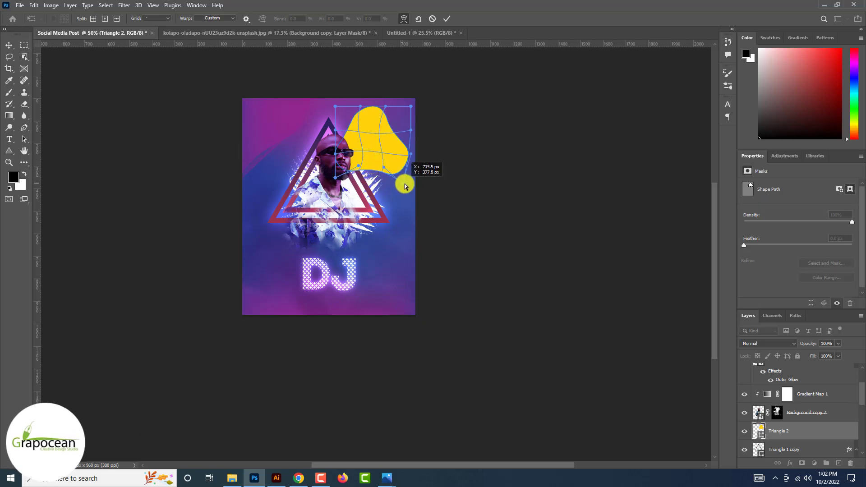
key("Return")
key("ctrl+t")
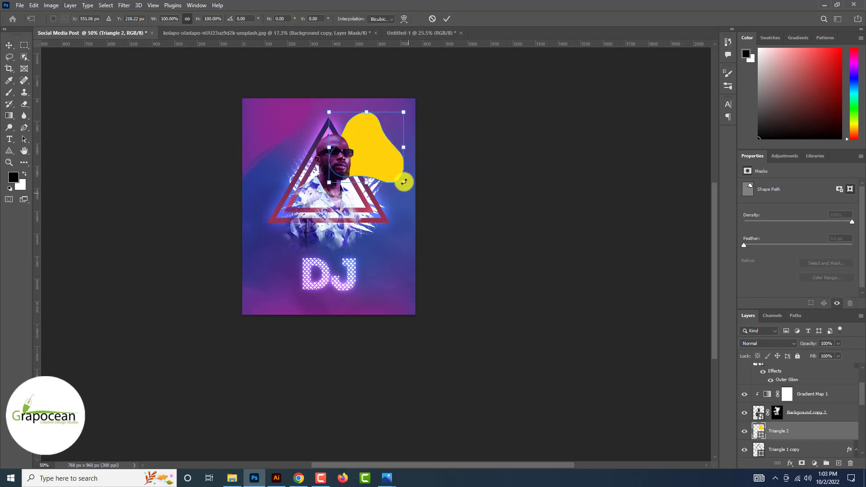
mouse_move(410, 177)
left_mouse_down()
mouse_move(418, 199)
mouse_move(349, 228)
mouse_move(380, 226)
mouse_move(351, 219)
left_mouse_up()
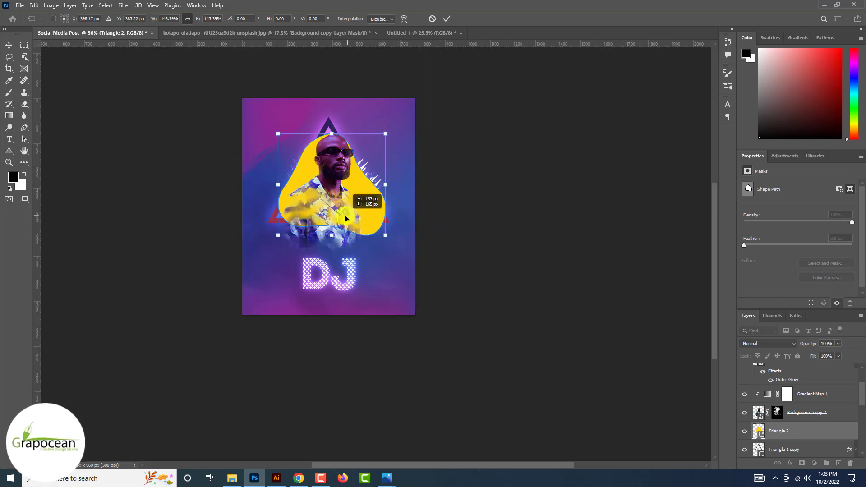
left_click(447, 21)
Step: Set the yellow blob to Hard Light, rotate it, and shrink it to about 85%
left_click(767, 343)
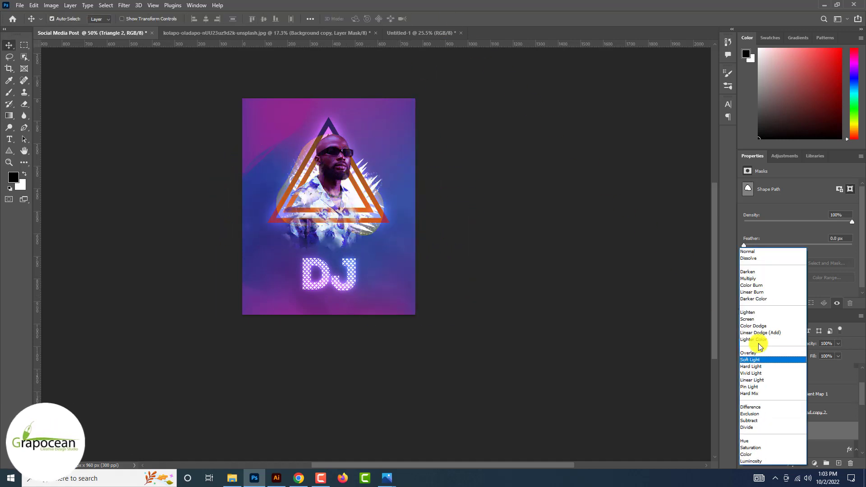
left_click(758, 367)
key("ctrl+t")
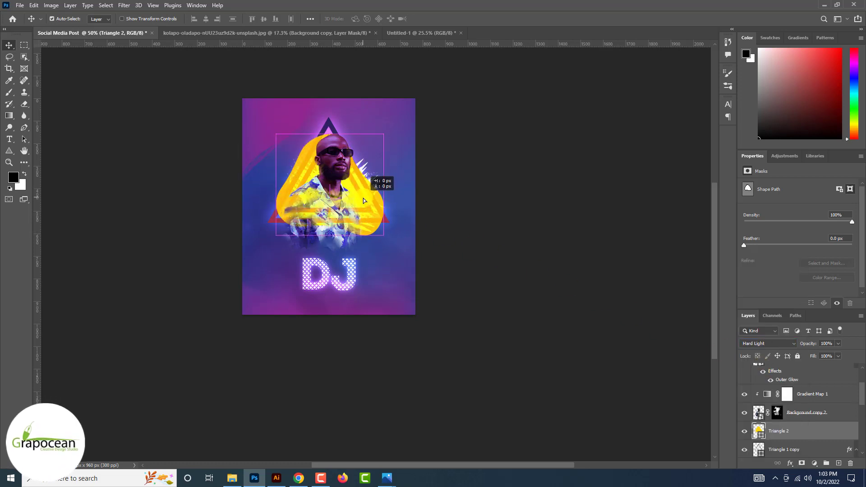
mouse_move(388, 235)
left_mouse_down()
mouse_move(271, 234)
mouse_move(291, 236)
left_mouse_up()
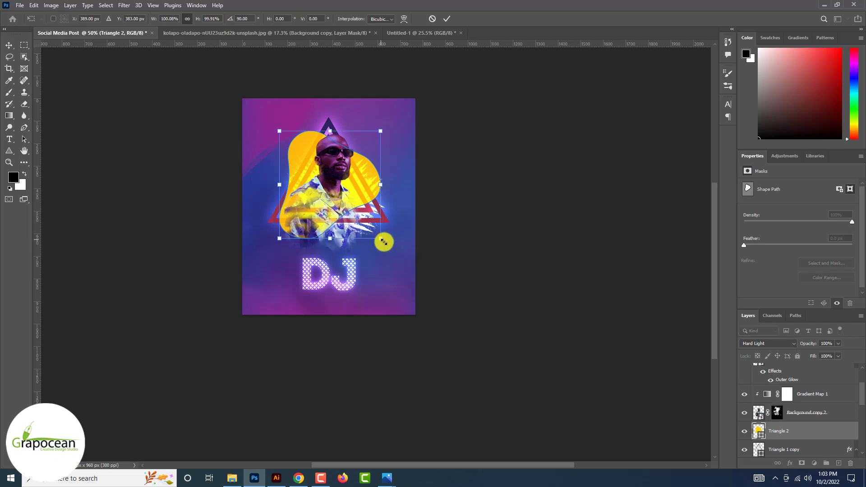
left_click_drag(384, 242, 368, 232)
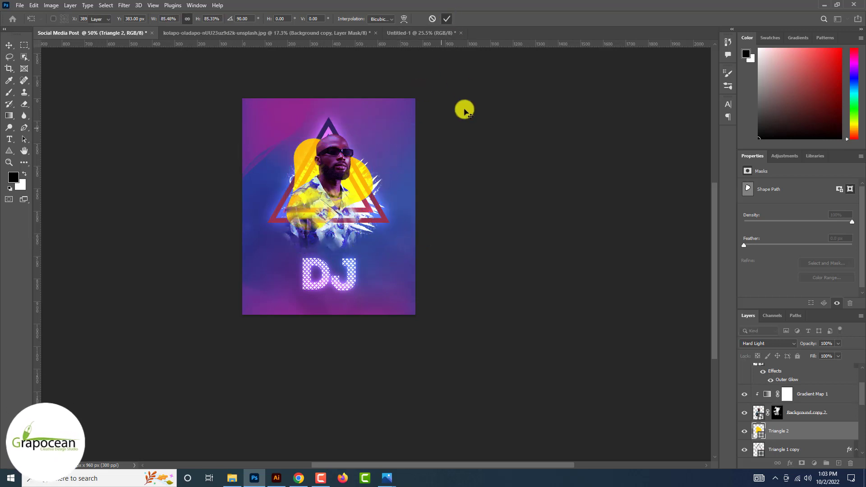
key("Return")
Step: Duplicate the yellow blob layer and begin transforming the copy
scroll(467, 232, "up", 1)
key("ctrl+j")
key("ctrl+t")
Step: Rotate the blob copy, scale it down, and shift it toward the lower left
mouse_move(441, 251)
left_mouse_down()
mouse_move(468, 196)
mouse_move(442, 122)
left_mouse_up()
left_click_drag(361, 212, 306, 214)
left_click_drag(374, 253, 450, 270)
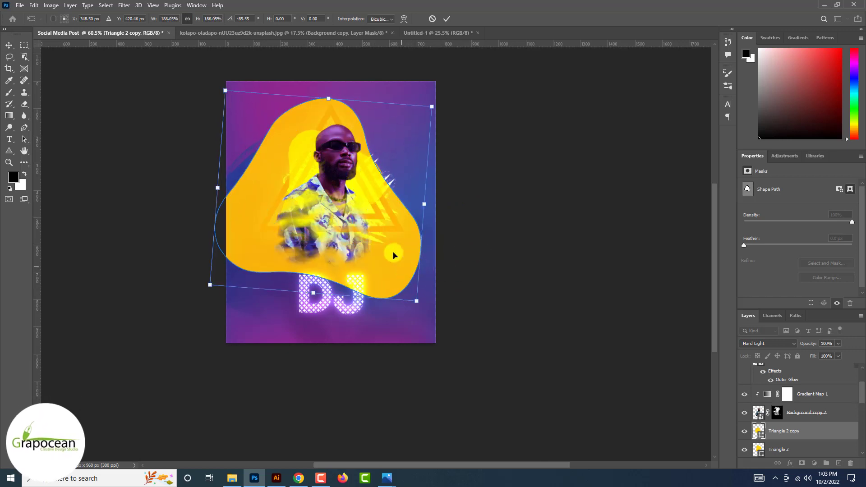
mouse_move(393, 255)
left_mouse_down()
mouse_move(265, 250)
mouse_move(386, 242)
left_mouse_up()
left_click_drag(375, 290, 316, 228)
left_click_drag(295, 193, 317, 212)
left_click(450, 19)
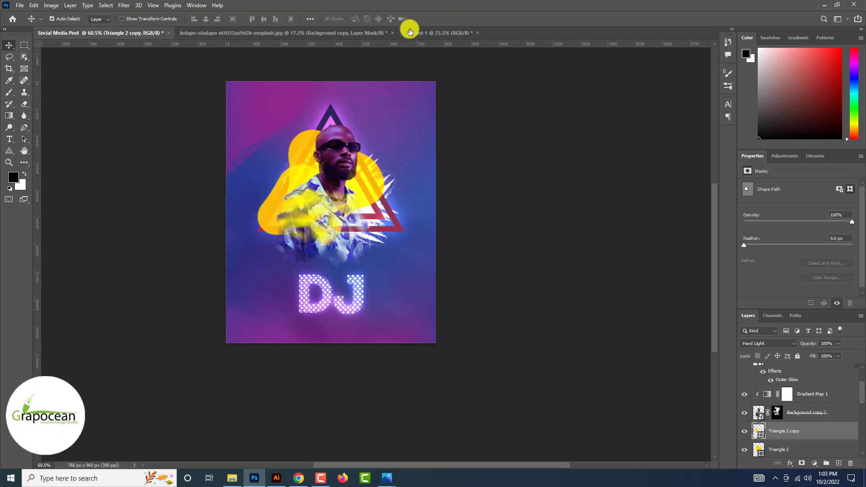
Step: Change the copy's fill to blue and settle it over the portrait's lower left
left_click(97, 20)
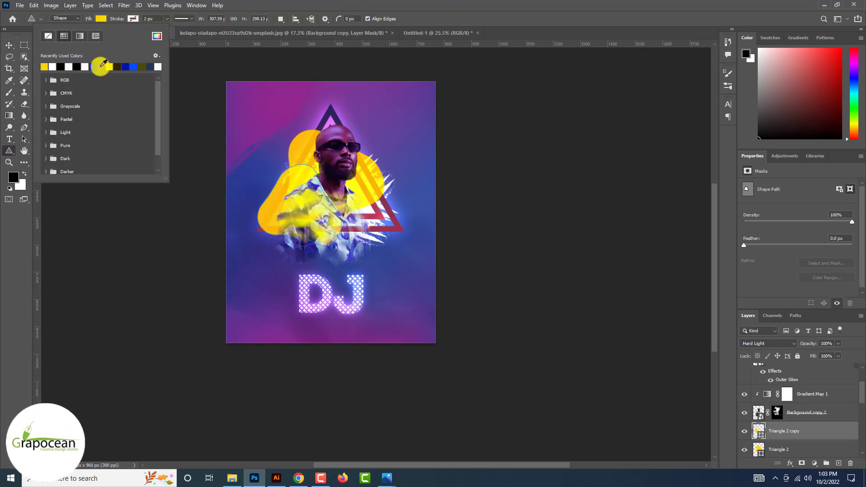
left_click(93, 67)
left_click(110, 67)
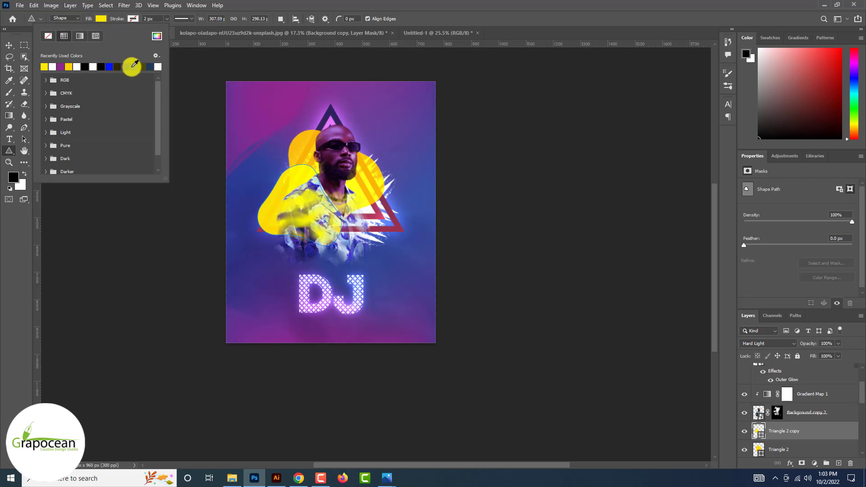
left_click(109, 67)
left_click(9, 45)
scroll(297, 197, "up", 2)
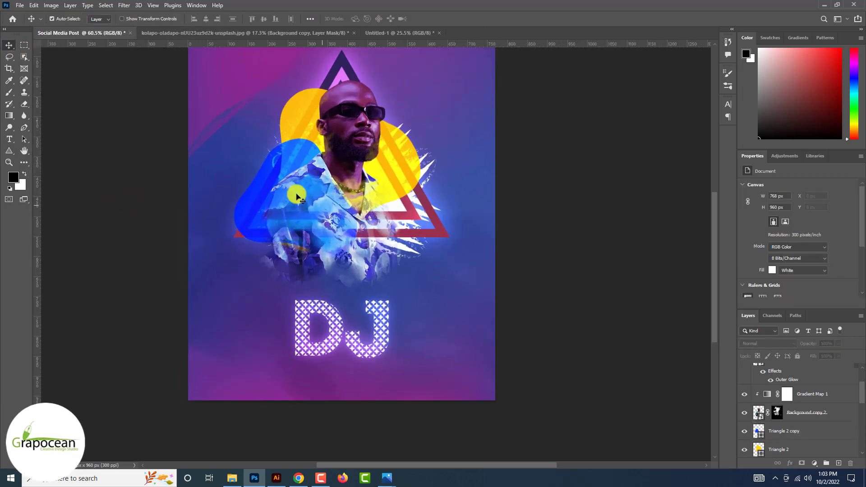
left_click_drag(298, 198, 296, 209)
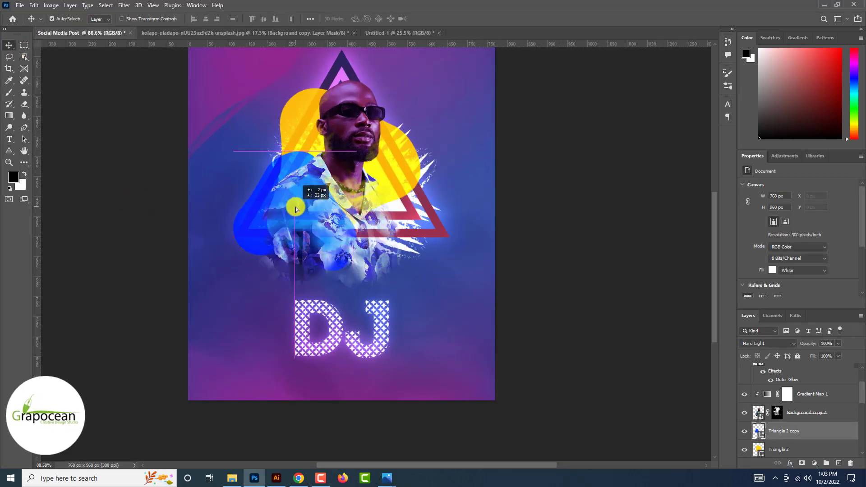
left_click_drag(296, 209, 293, 203)
Step: Select the DJ title layers and drag them toward the top of the poster
scroll(544, 248, "down", 3)
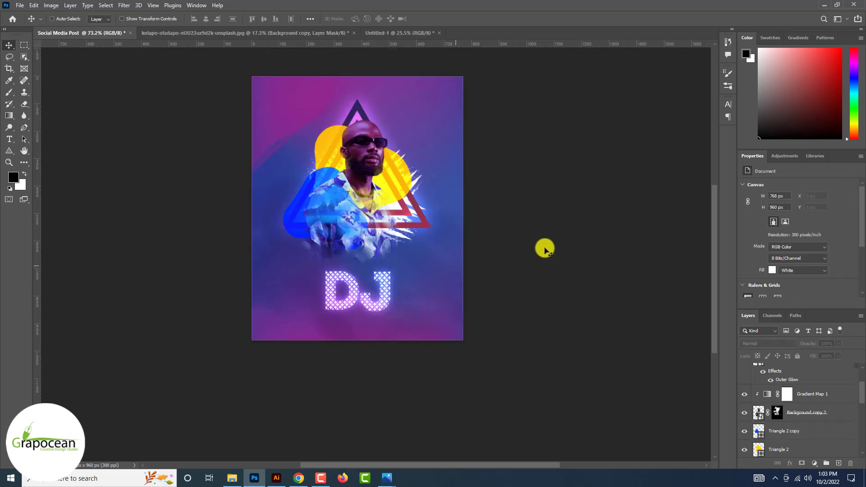
scroll(519, 248, "down", 2)
scroll(499, 248, "down", 2)
left_click(358, 304, "ctrl")
key("ctrl+t")
mouse_move(357, 303)
left_mouse_down()
mouse_move(368, 166)
mouse_move(398, 188)
mouse_move(374, 180)
left_mouse_up()
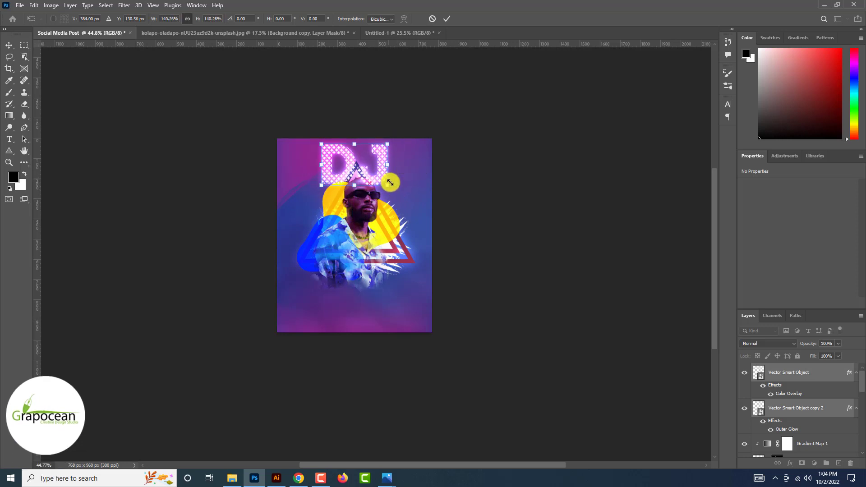
Step: Apply the enlarged DJ title's new size and top position
left_click(445, 18)
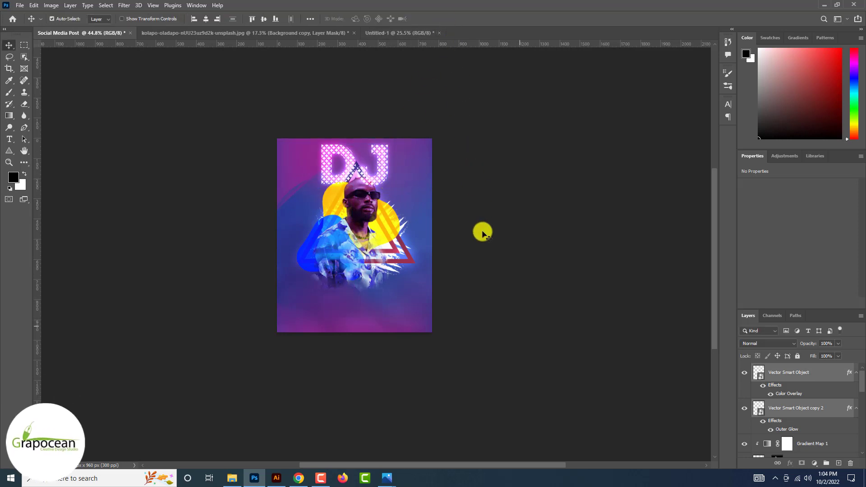
left_click_drag(498, 320, 249, 201)
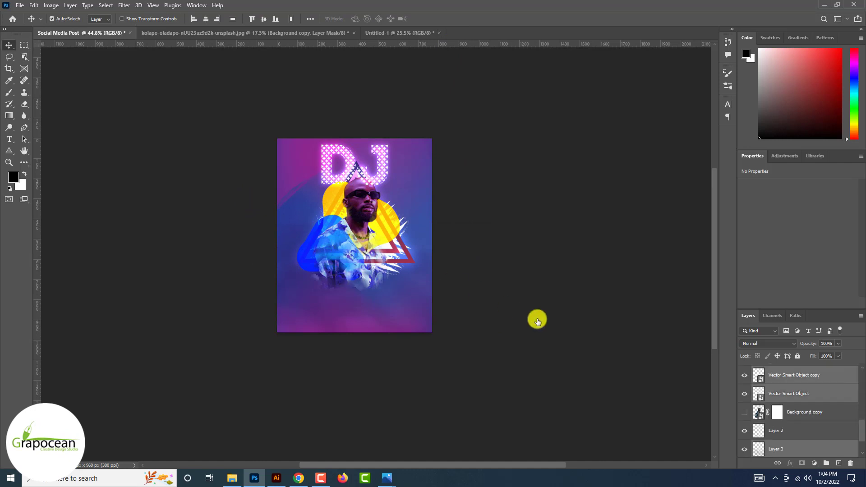
scroll(793, 431, "down", 2)
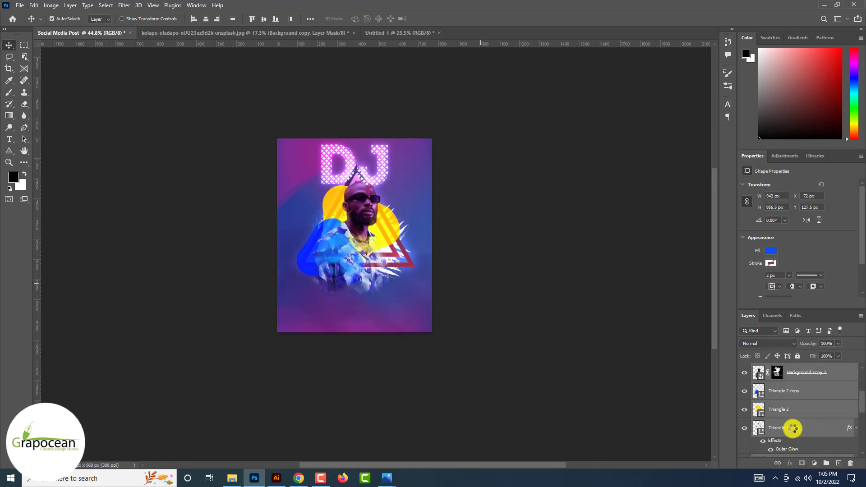
left_click(480, 312)
Step: Select the portrait and blob layers together and nudge them down and slightly left
key("ctrl+plus")
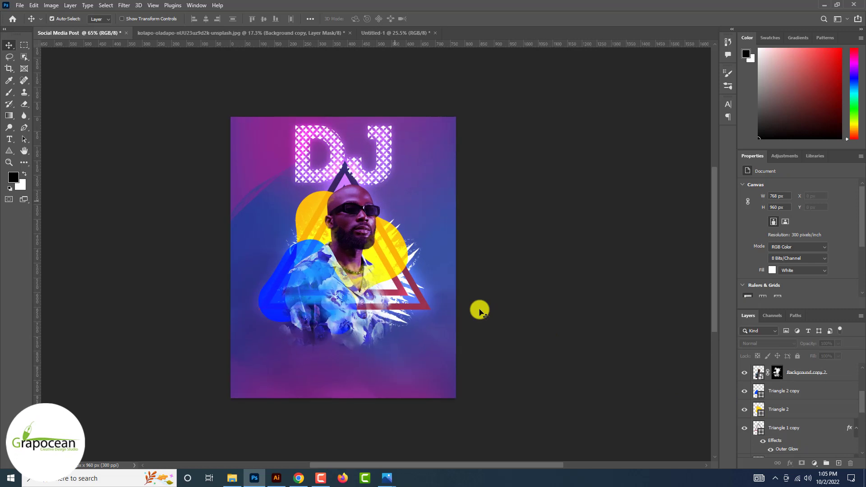
left_click_drag(480, 386, 191, 237)
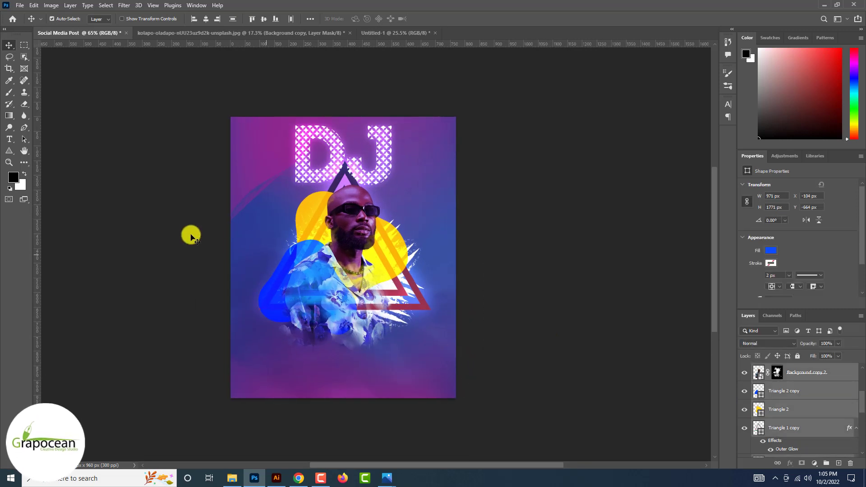
key("Down")
key("Down")
key("Down")
key("Down")
key("Down")
key("Down")
key("Left")
key("Left")
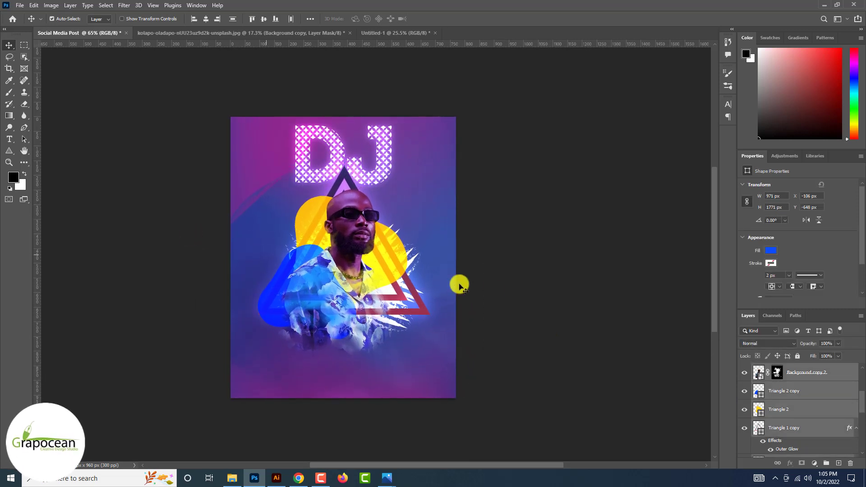
key("Down")
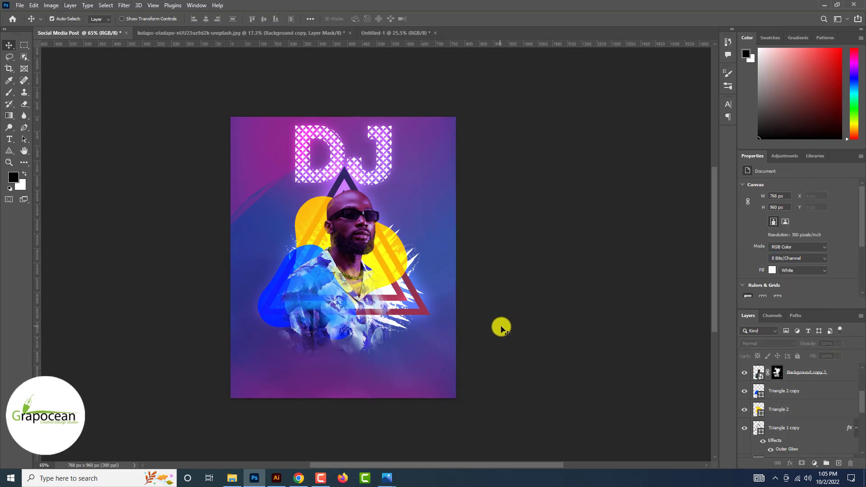
key("ctrl+minus")
key("ctrl+minus")
key("ctrl+plus")
key("ctrl+plus")
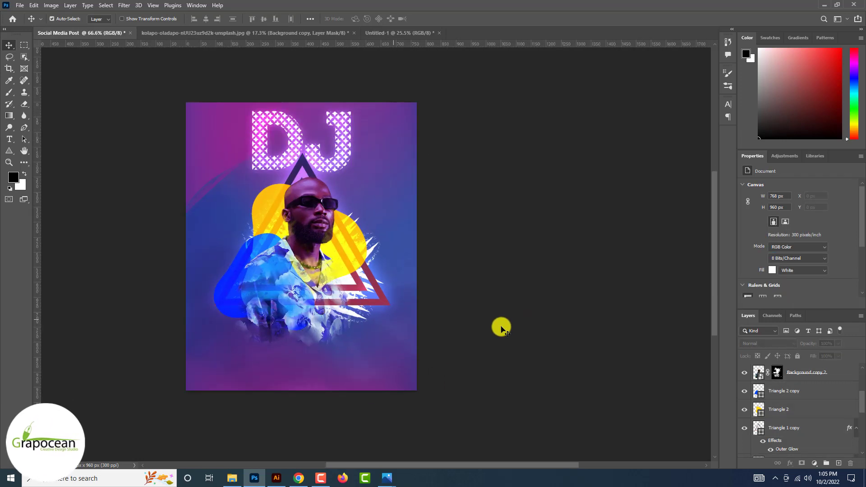
scroll(502, 328, "down", 2)
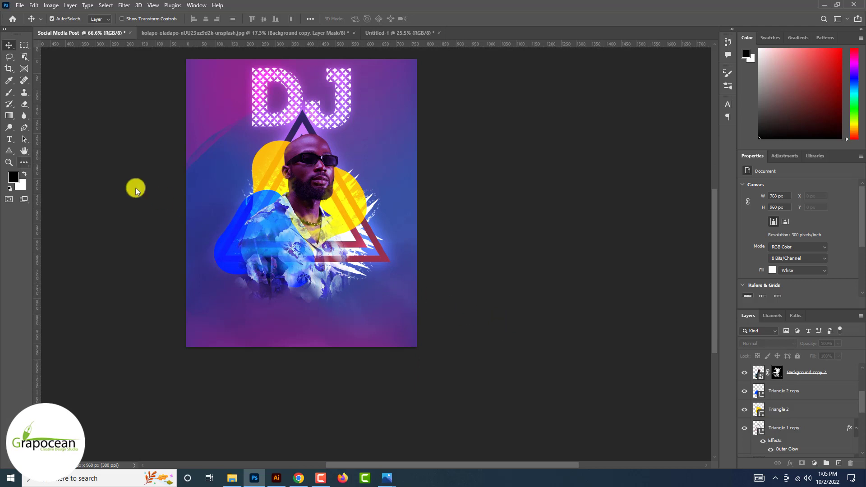
Step: Add a text box below the portrait and type 'YOU' to finish the club name
left_click(12, 143)
left_click(275, 311)
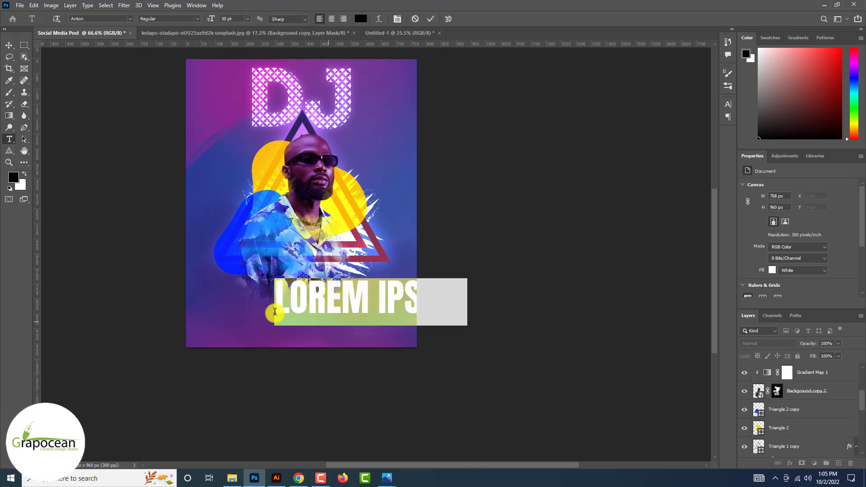
key("BackSpace")
type("YO")
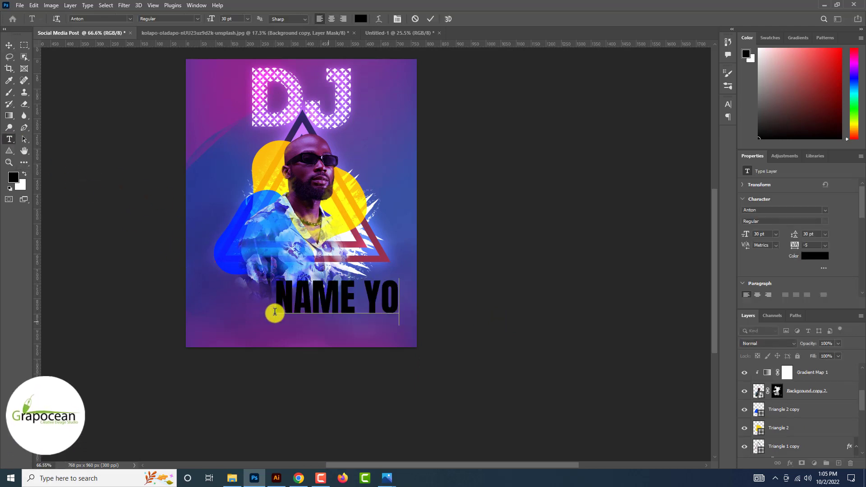
type("U")
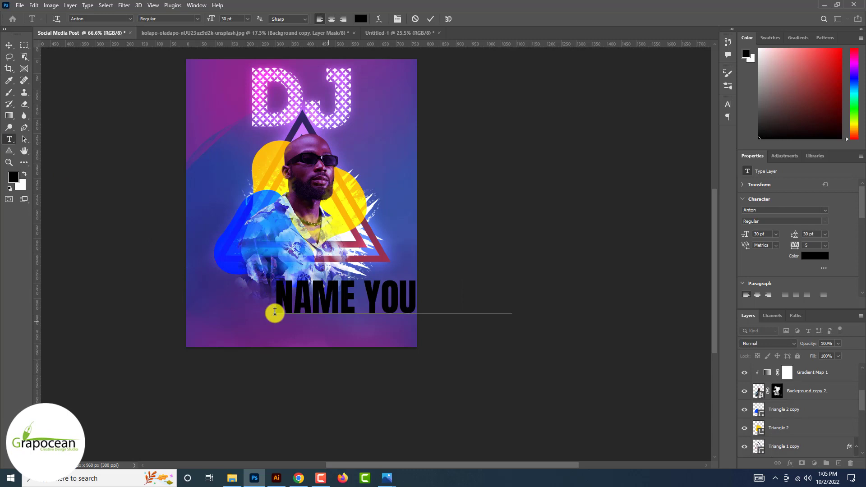
Step: Make the whole club name 15 pt and white, then commit it
key("ctrl+a")
left_click_drag(211, 19, 202, 20)
left_click(361, 18)
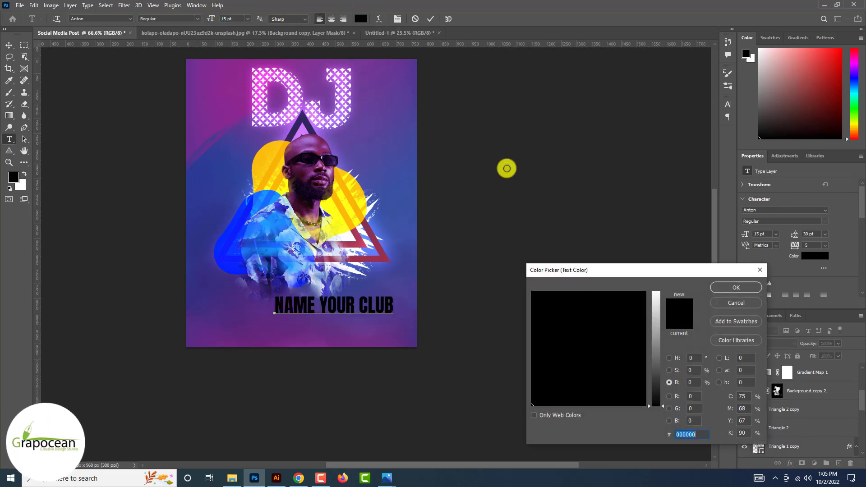
left_click(656, 294)
key("Return")
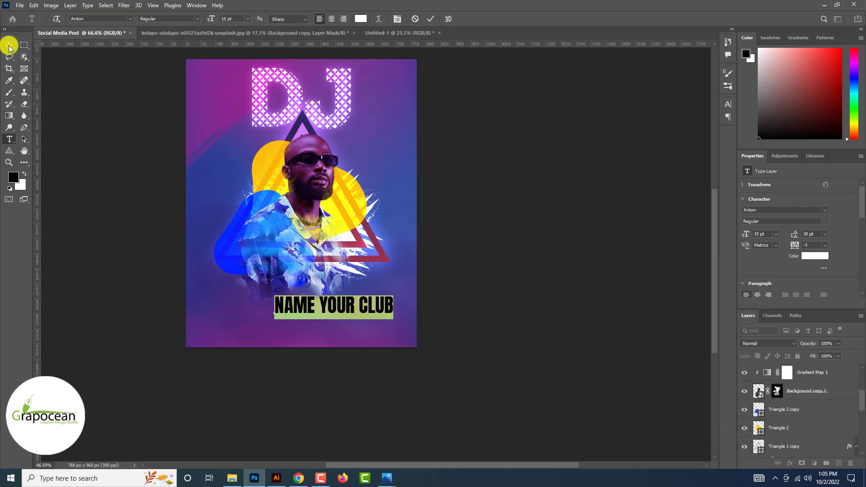
left_click(9, 46)
Step: Clear the selection and zoom in to inspect the club title under the portrait
key("v")
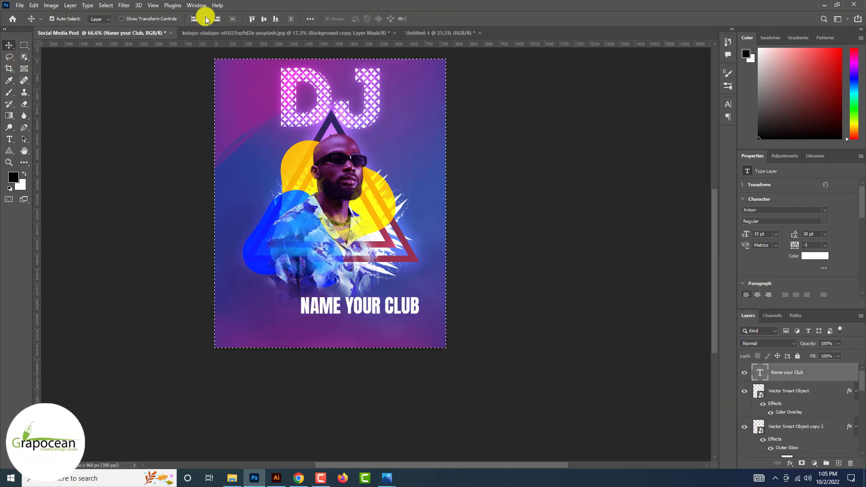
left_click(24, 45)
key("ctrl+d")
key("ctrl+plus")
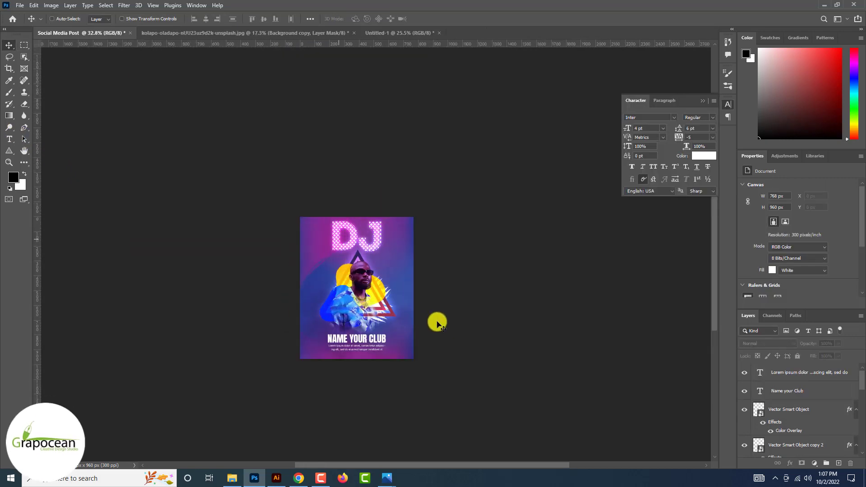
scroll(437, 324, "up", 3)
scroll(438, 324, "up", 3)
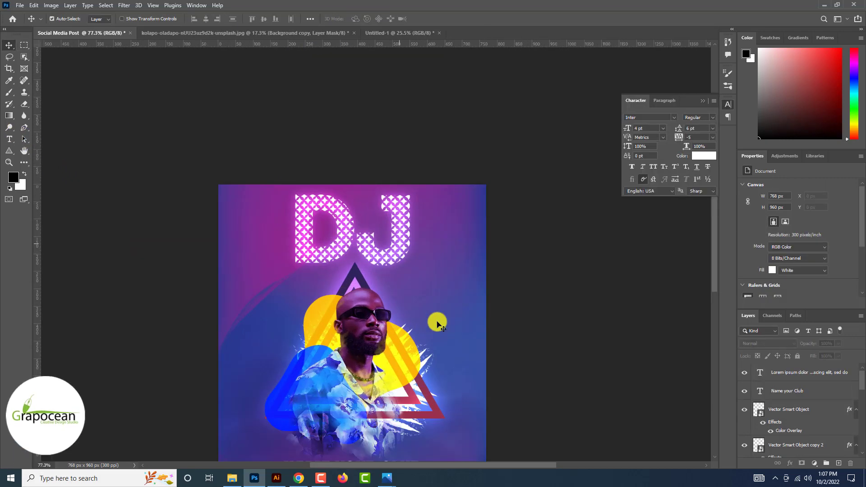
scroll(437, 324, "down", 2)
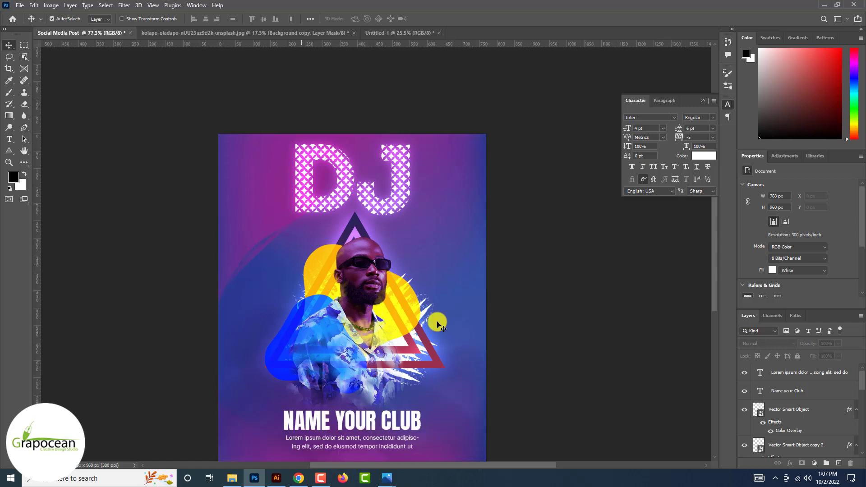
scroll(429, 315, "down", 2)
Step: Set up a Sampled Brush 5 at size 80 for painting on Layer 4
left_click(13, 94)
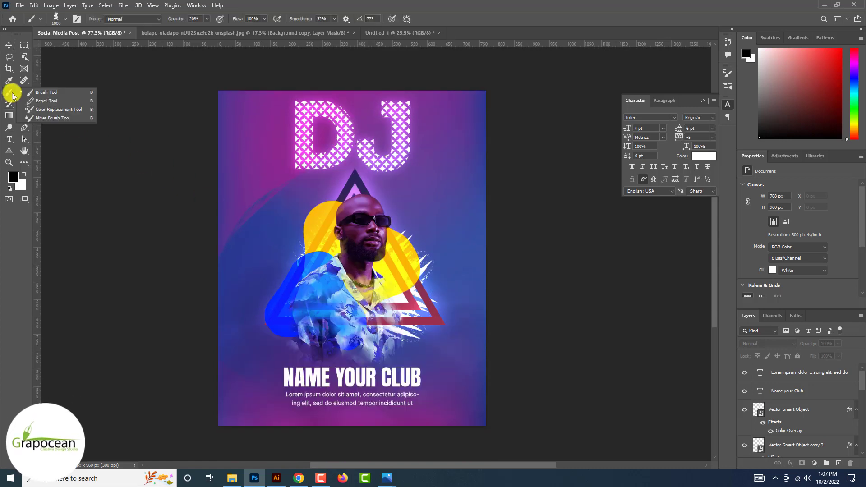
scroll(799, 420, "down", 5)
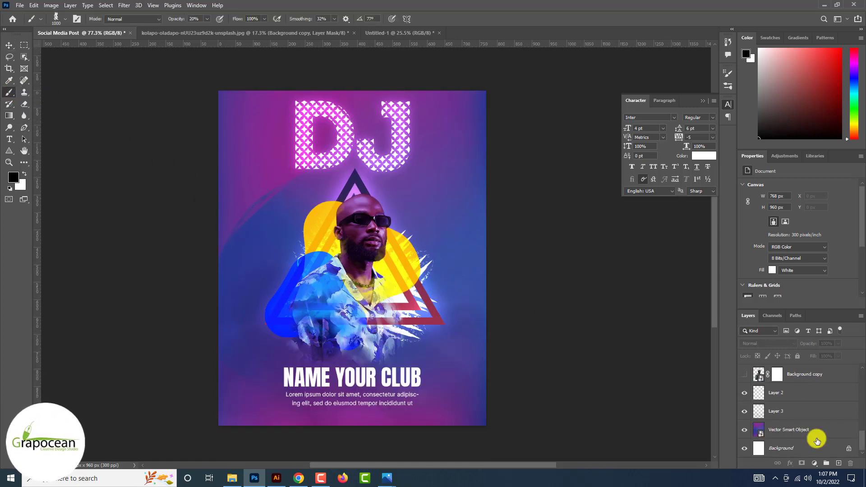
left_click(794, 430)
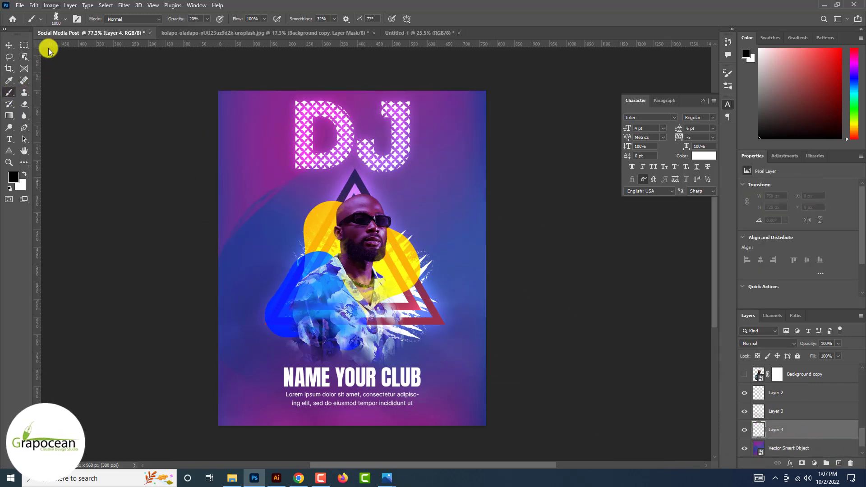
left_click(65, 19)
left_click(67, 138)
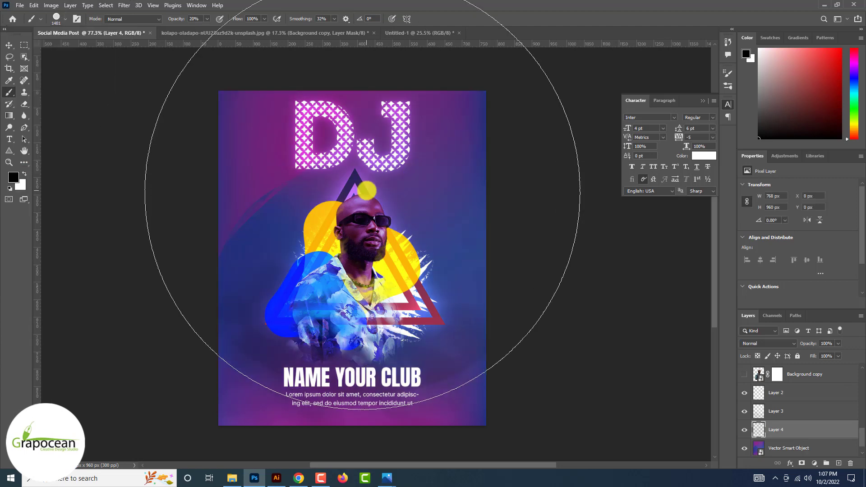
key("bracketleft")
key("bracketleft")
key("bracketleft")
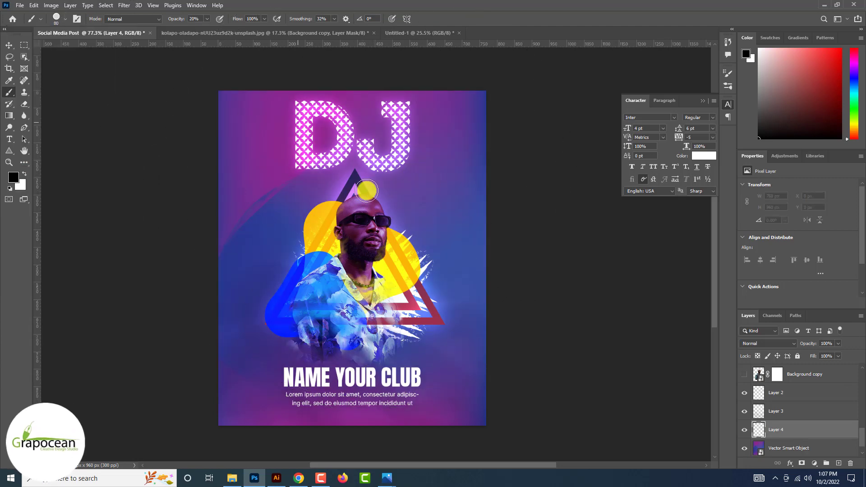
Step: Sample the blue blob's colour and paint a 100% opacity blue swoosh down the left
left_click(16, 178)
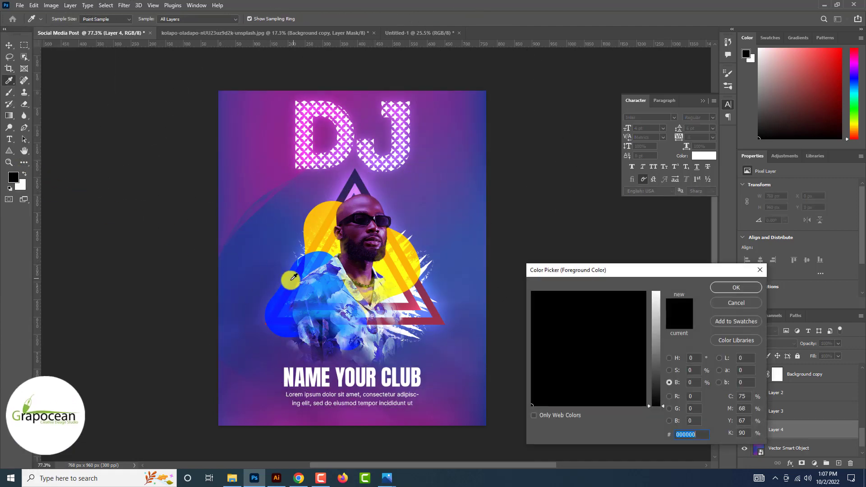
left_click(289, 279)
left_click(736, 287)
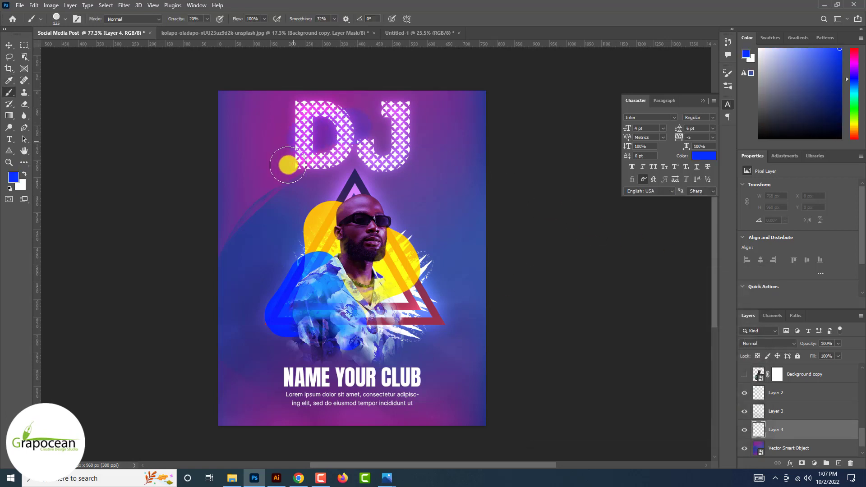
left_click_drag(175, 18, 208, 18)
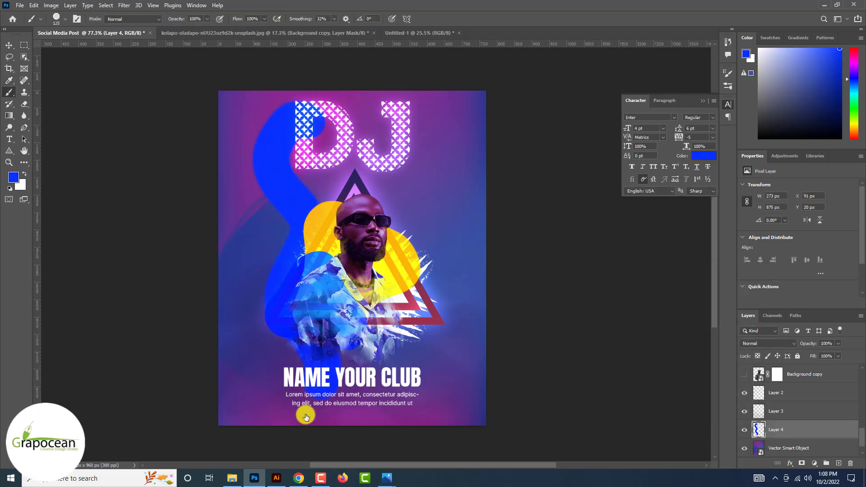
left_click(124, 5)
mouse_move(138, 129)
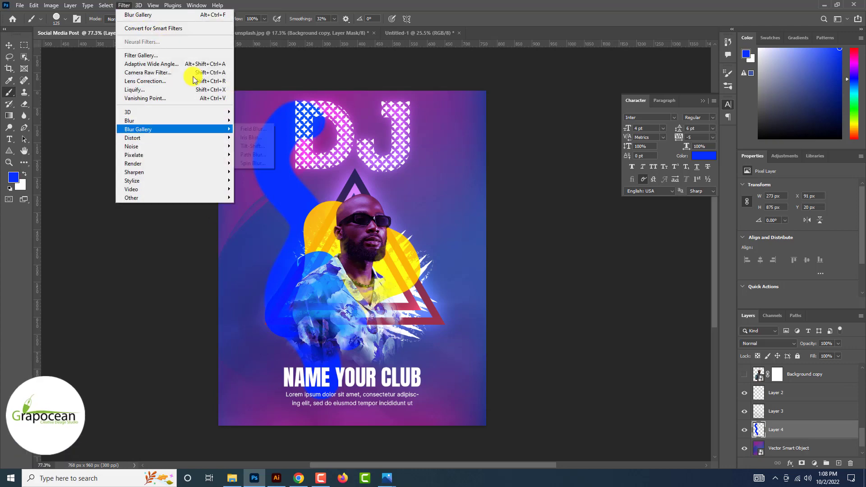
Step: Start a Path Blur and draw a curved path along the swoosh up to the DJ letters
left_click(251, 156)
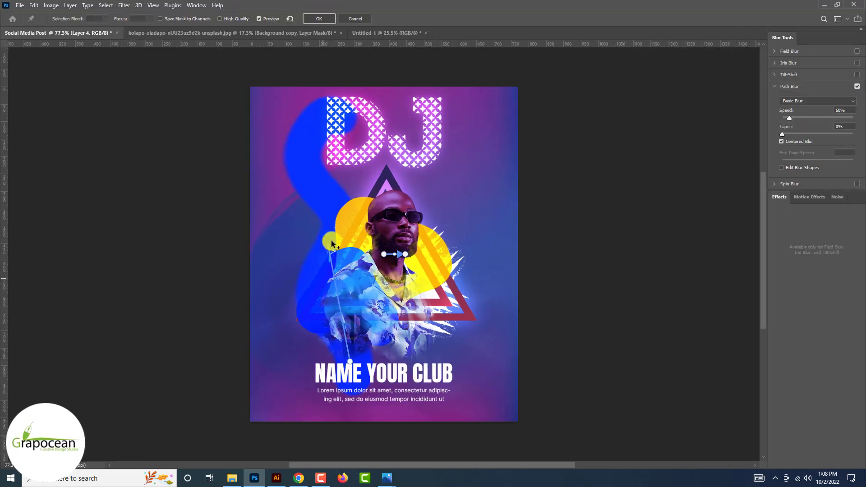
left_click_drag(341, 302, 306, 299)
left_click_drag(332, 246, 322, 172)
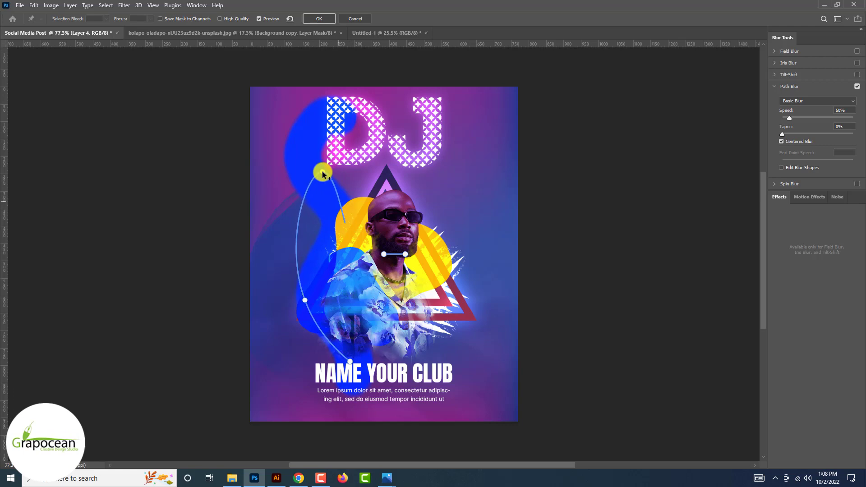
key("Delete")
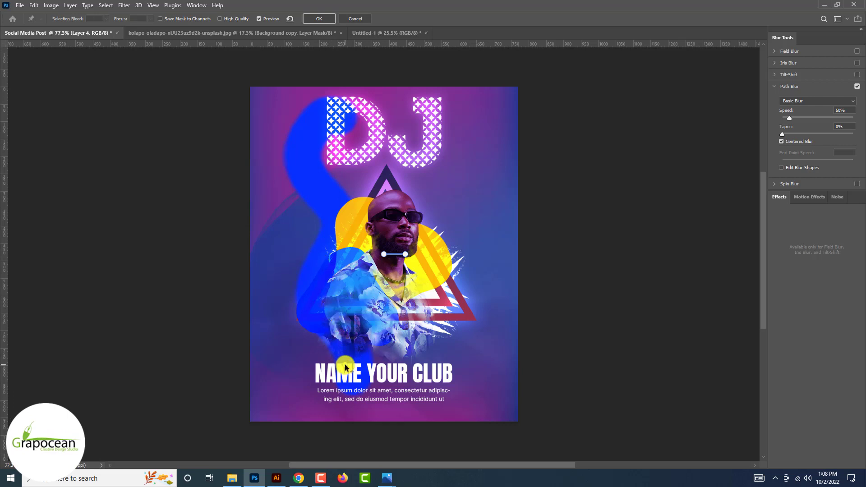
left_click(308, 301)
left_click(327, 195)
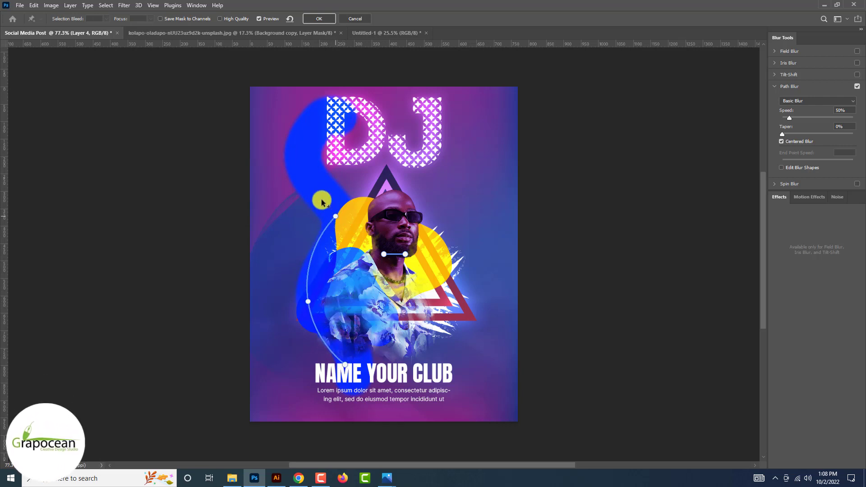
left_click(374, 93)
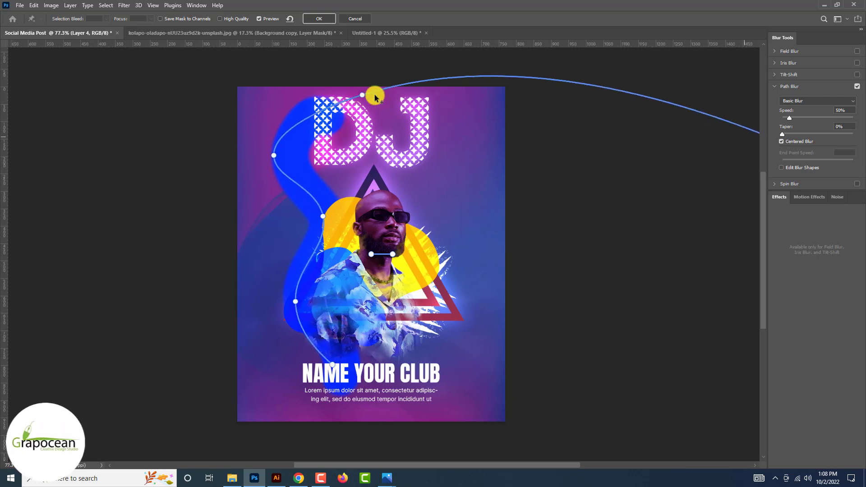
Step: Set the Path Blur to 487% speed and 35% taper, add end-point speed, and apply
mouse_move(790, 118)
left_mouse_down()
mouse_move(830, 119)
mouse_move(819, 136)
left_mouse_up()
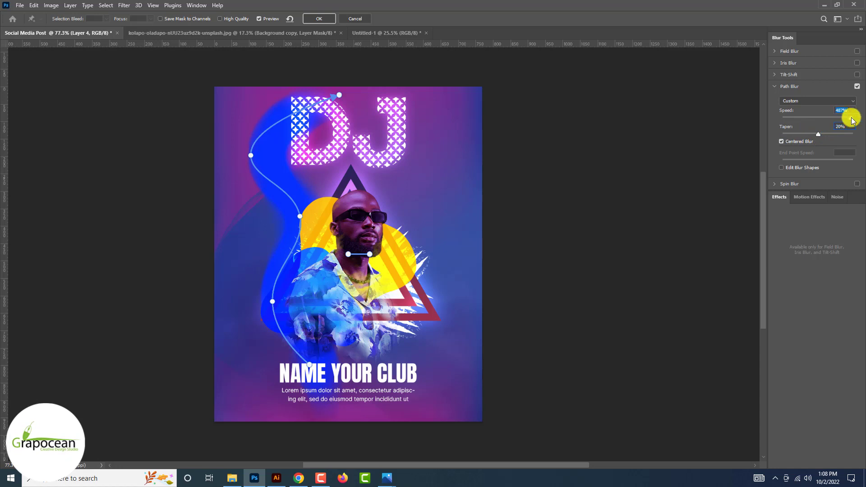
left_click_drag(820, 135, 834, 134)
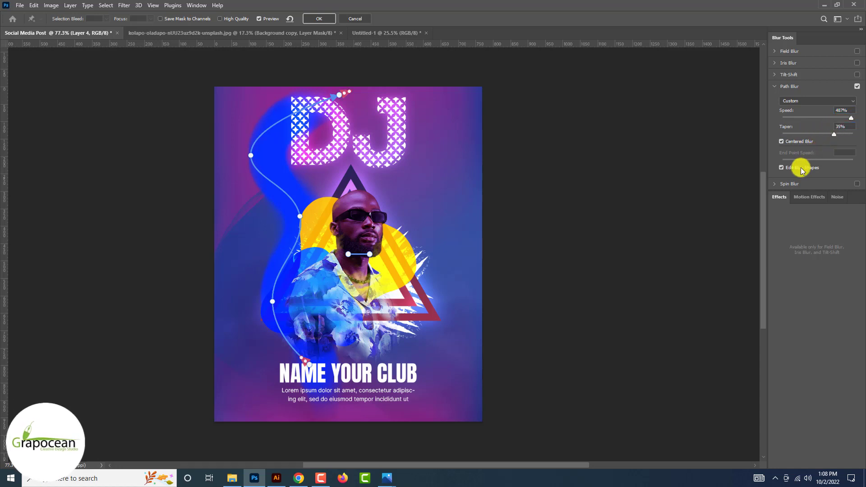
left_click_drag(346, 93, 421, 167)
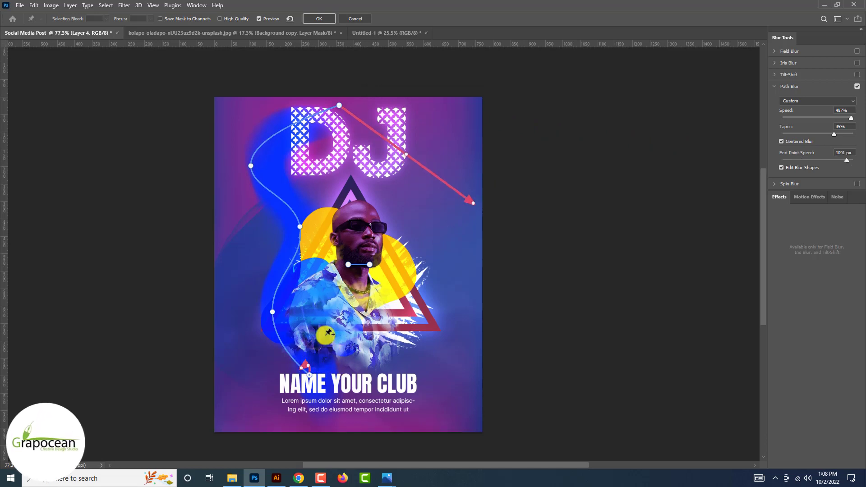
mouse_move(312, 350)
left_mouse_down()
mouse_move(406, 49)
mouse_move(461, 300)
left_mouse_up()
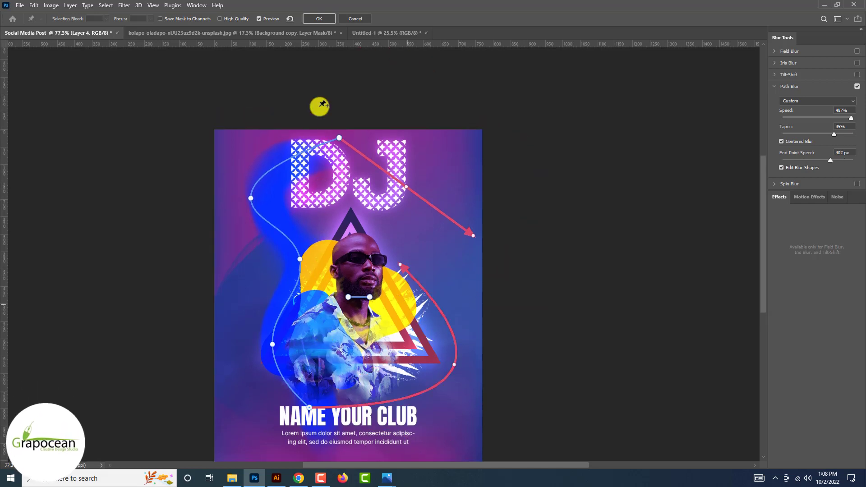
left_click(319, 18)
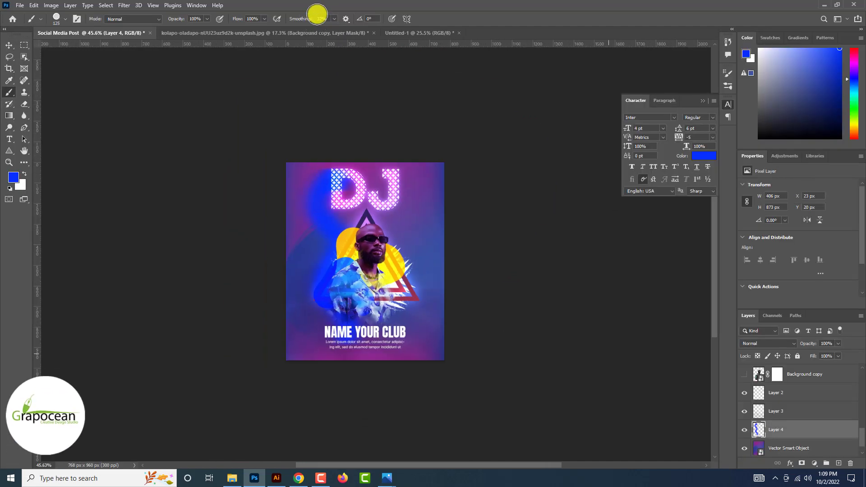
Step: Reposition the blurred swoosh and give its duplicate a purple preset Gradient Overlay
left_click(9, 45)
scroll(330, 245, "up", 2)
left_click_drag(331, 245, 440, 226)
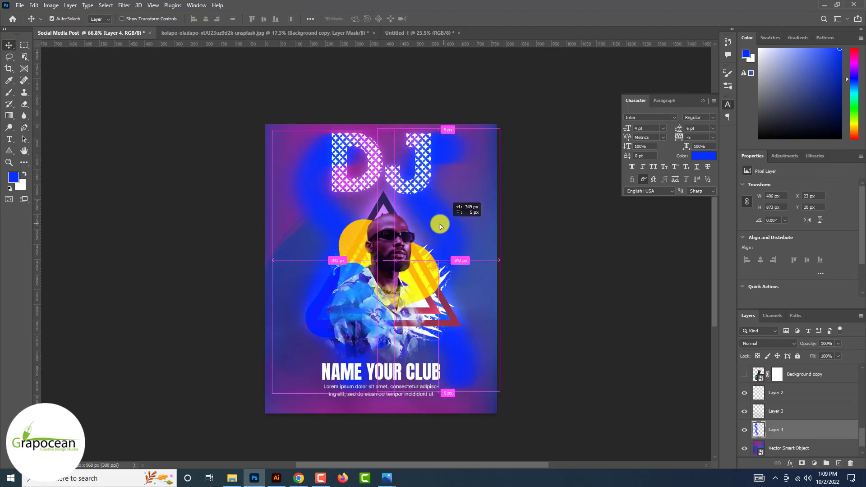
right_click(819, 432)
left_click(779, 41)
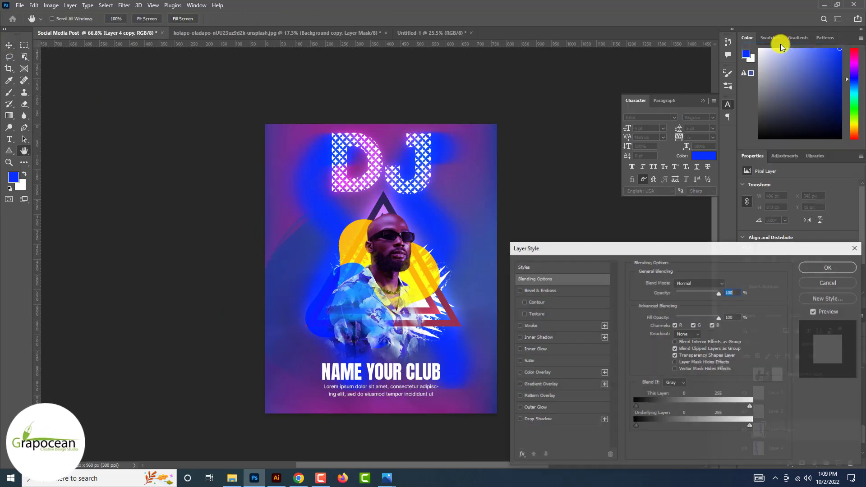
left_click(551, 385)
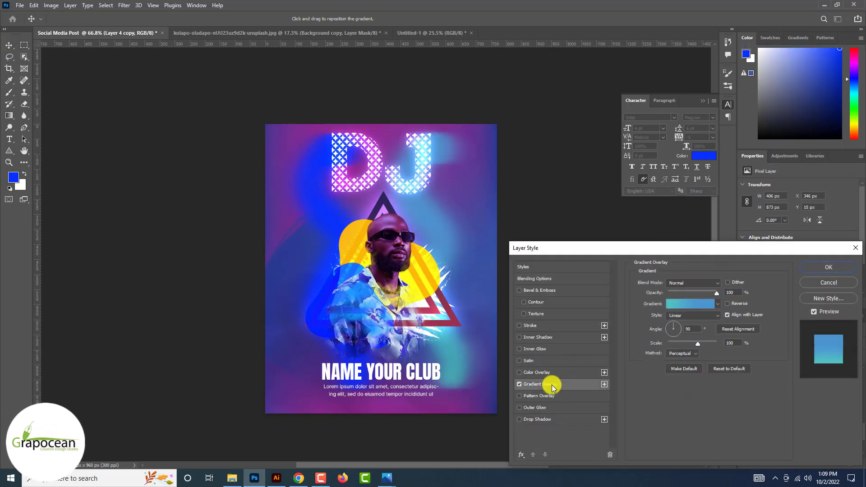
left_click(717, 304)
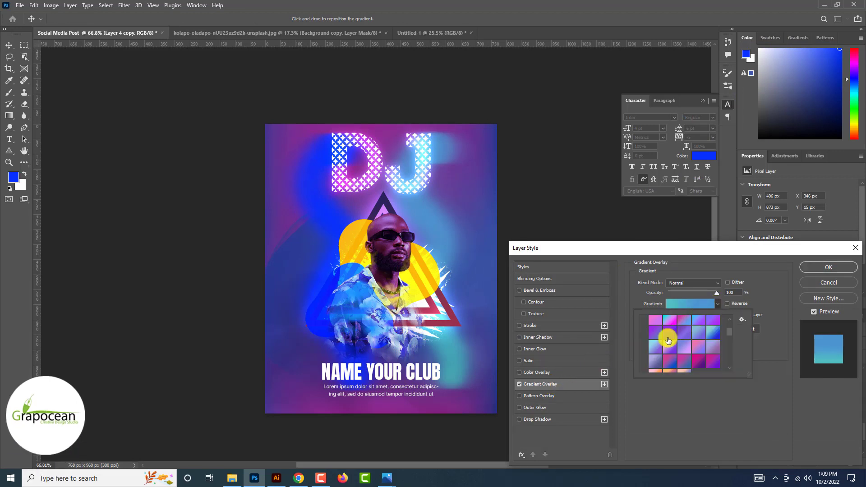
left_click(667, 338)
left_click(828, 267)
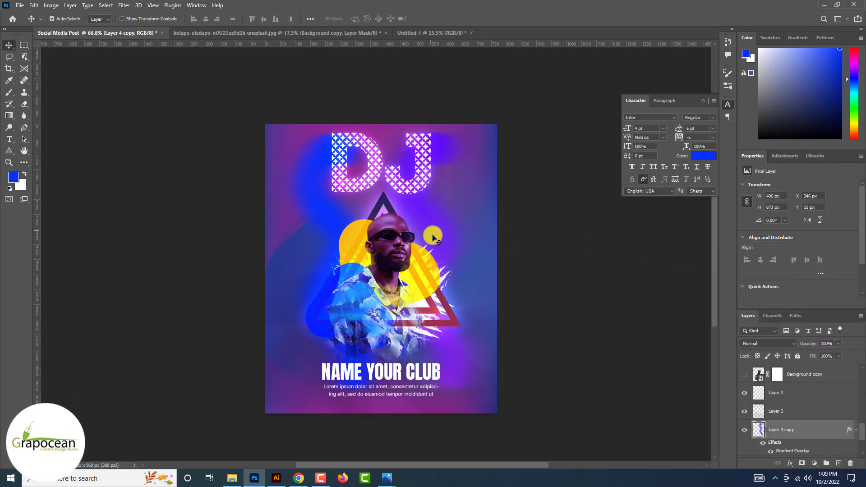
Step: Copy the purple gradient overlay onto Layer 4 and adjust the swoosh position
left_click_drag(432, 235, 329, 213)
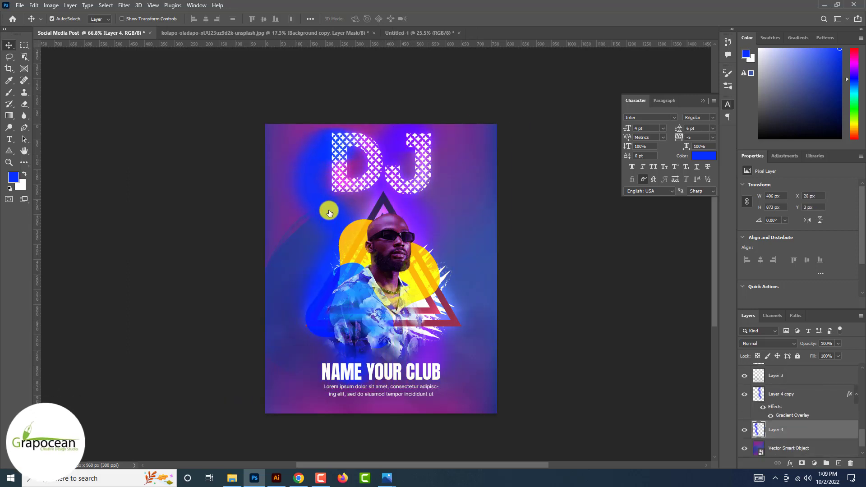
left_click_drag(796, 436, 794, 434)
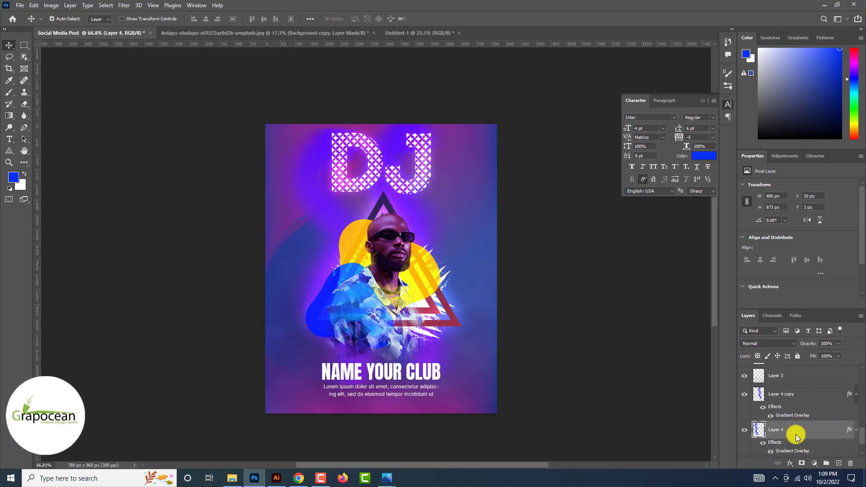
scroll(477, 276, "down", 1)
left_click_drag(336, 212, 355, 219)
Step: Start a horizontal text layer left of the portrait with pure white text colour
right_click(9, 139)
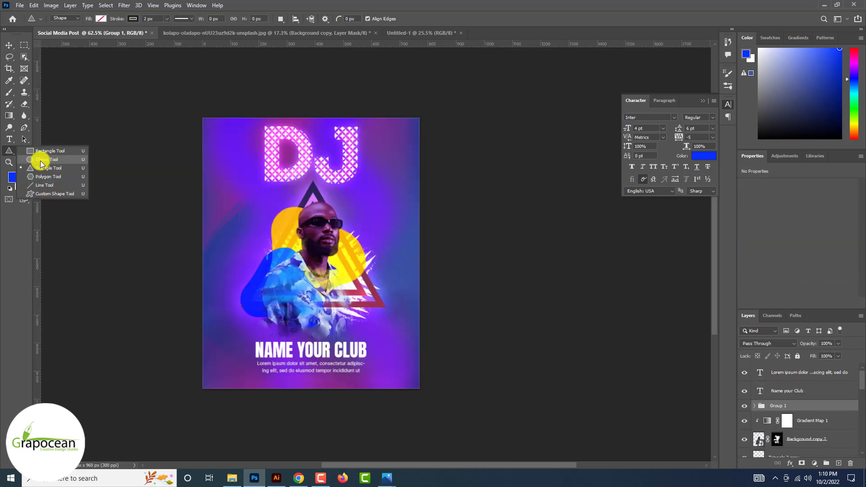
left_click(47, 149)
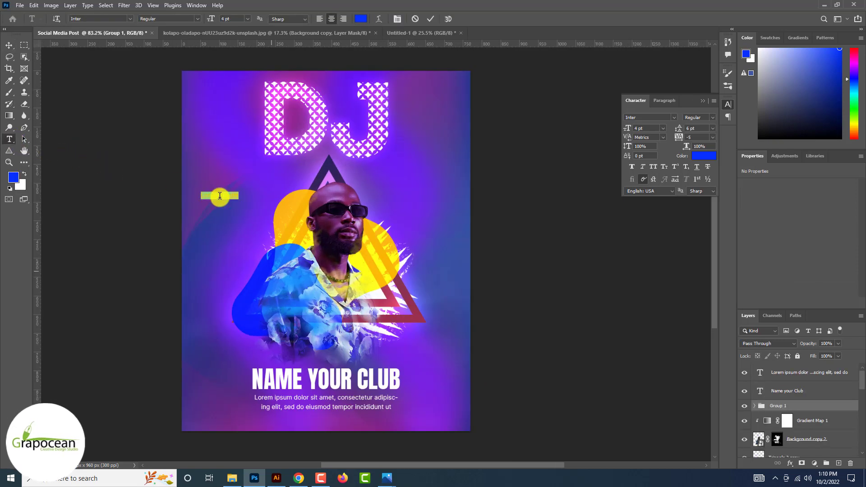
left_click(220, 195)
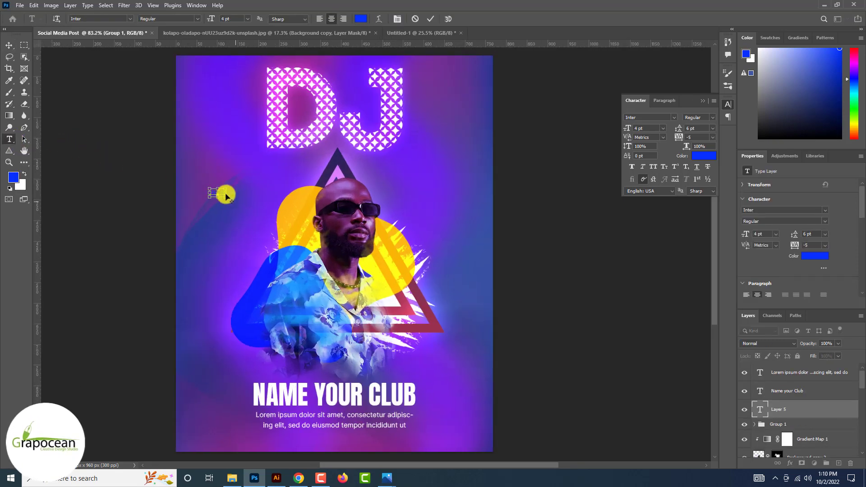
scroll(222, 193, "up", 2)
left_click(360, 18)
left_click(626, 323)
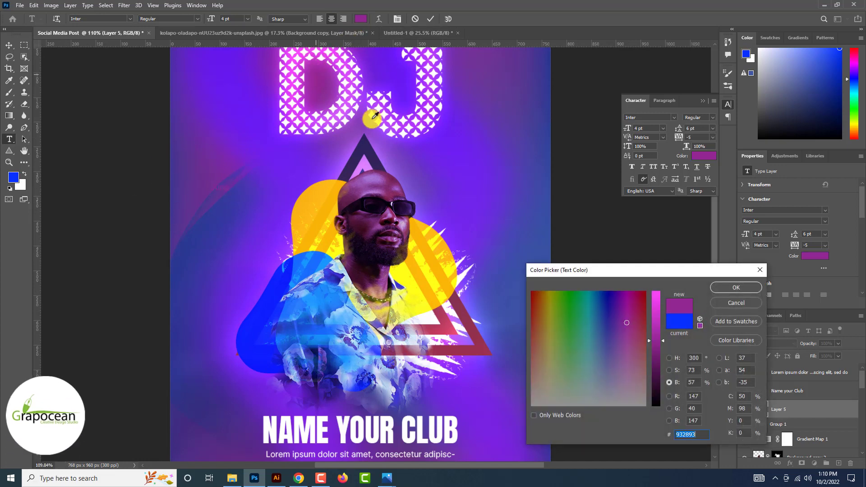
left_click(656, 301)
left_click_drag(603, 339, 516, 420)
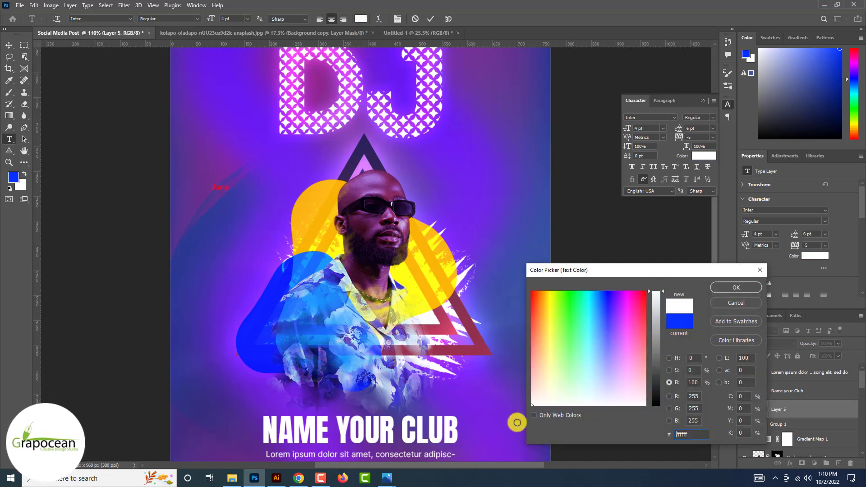
left_click(735, 288)
Step: Set the word June in the Anton font and commit it
key("ctrl+plus")
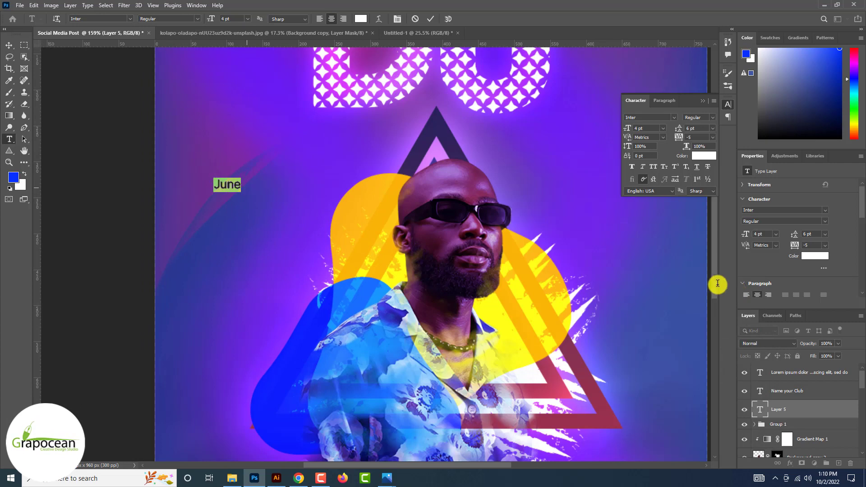
left_click_drag(240, 186, 186, 165)
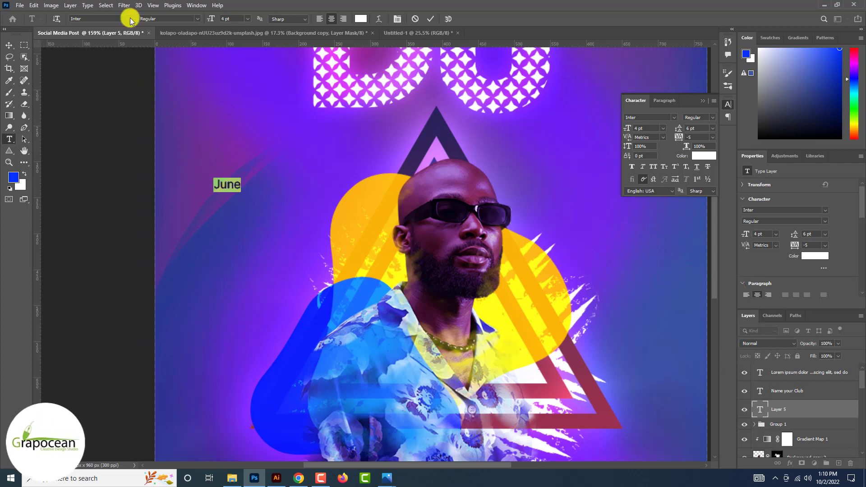
left_click(130, 19)
left_click(147, 53)
left_click(8, 46)
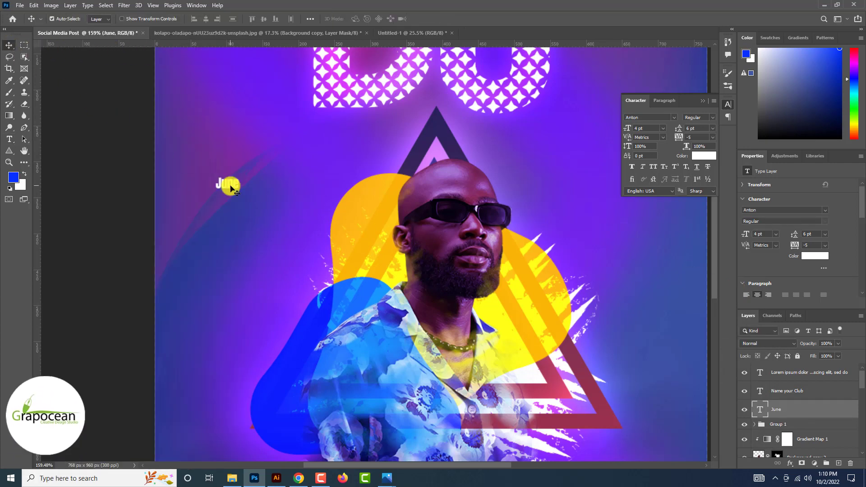
Step: Enlarge the June text and place it left of the man's head
left_click_drag(226, 184, 643, 253)
scroll(641, 248, "down", 5)
scroll(637, 247, "up", 2)
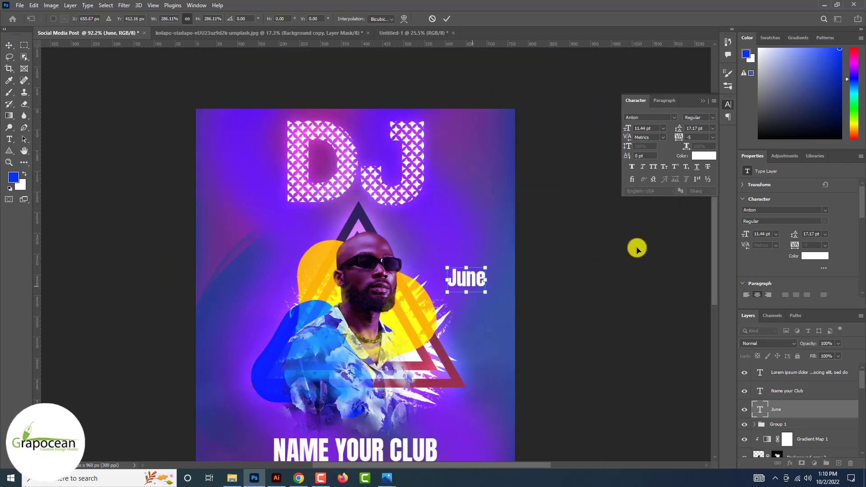
scroll(637, 248, "down", 2)
left_click_drag(469, 245, 252, 238)
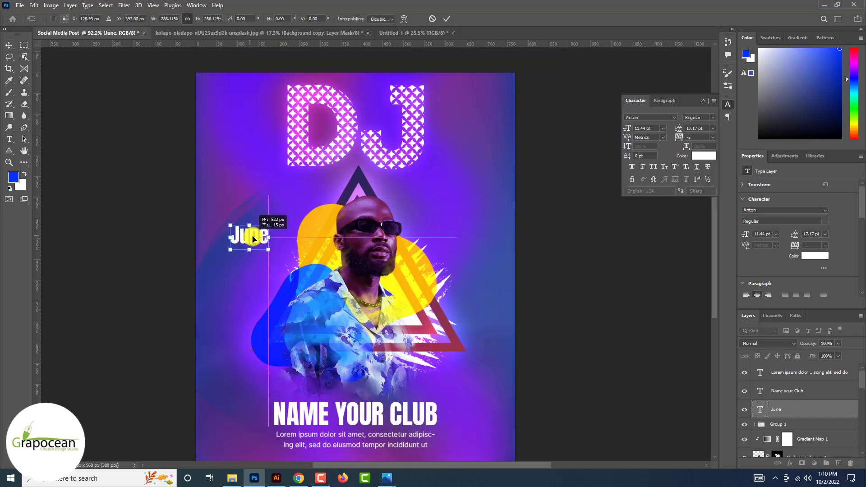
left_click(448, 18)
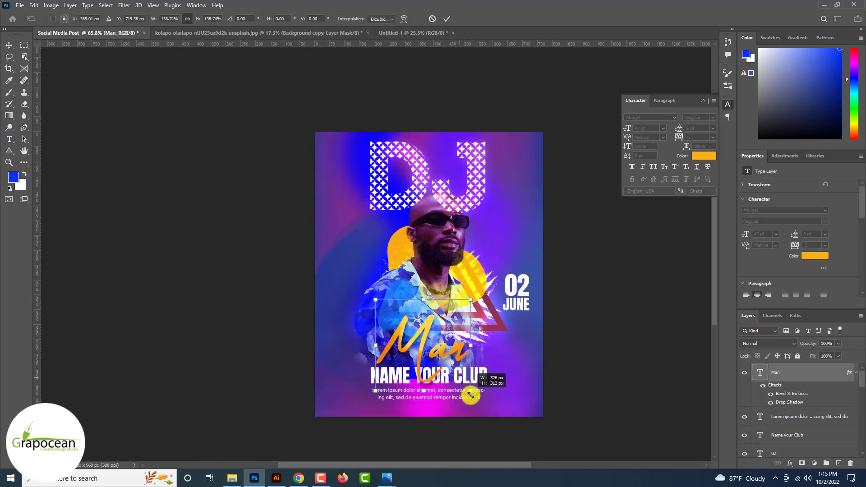
Step: Enlarge the orange Man script text, nudge it slightly upward, and commit the transform
left_click_drag(470, 395, 483, 388)
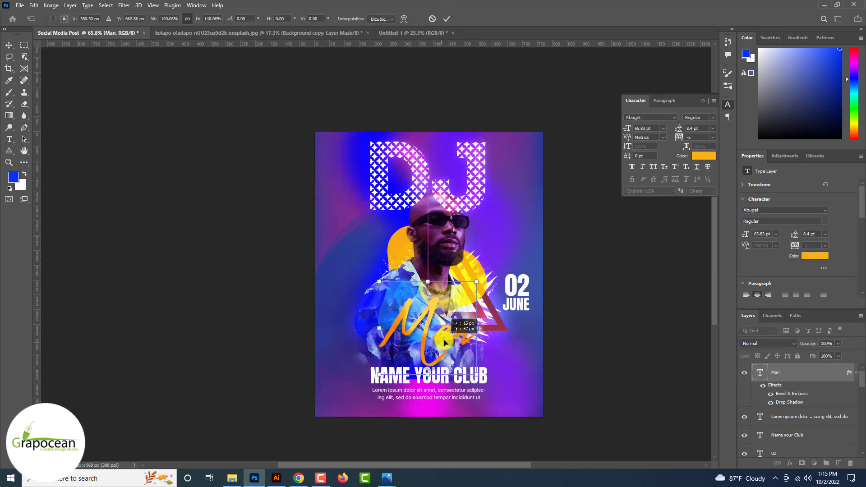
left_click_drag(456, 353, 456, 348)
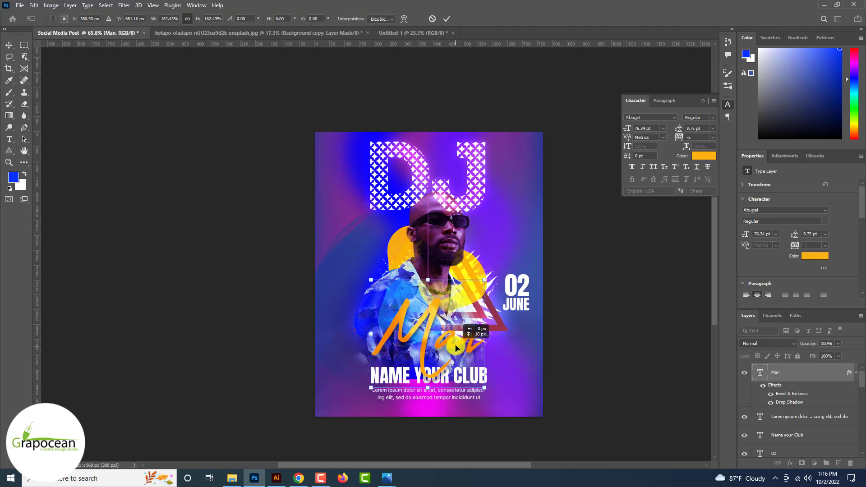
left_click(448, 17)
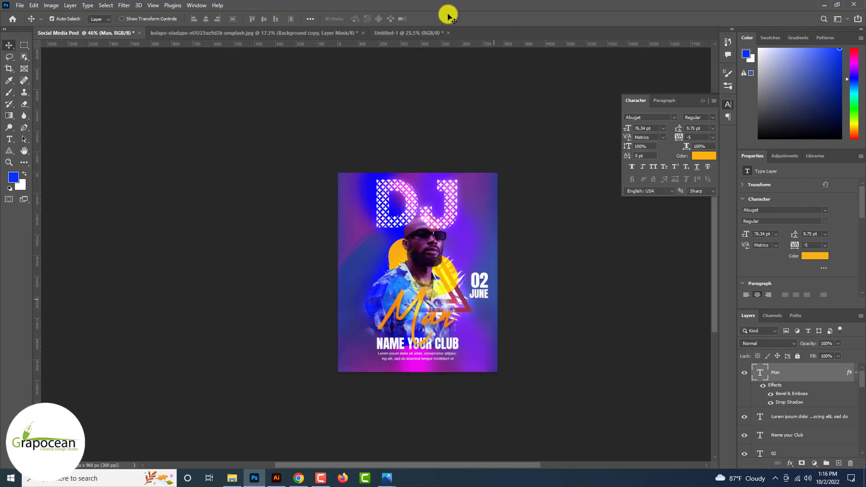
Step: Select the 02 and JUNE text layers together and drag them to the poster's left side
scroll(474, 289, "up", 3)
left_click(489, 288)
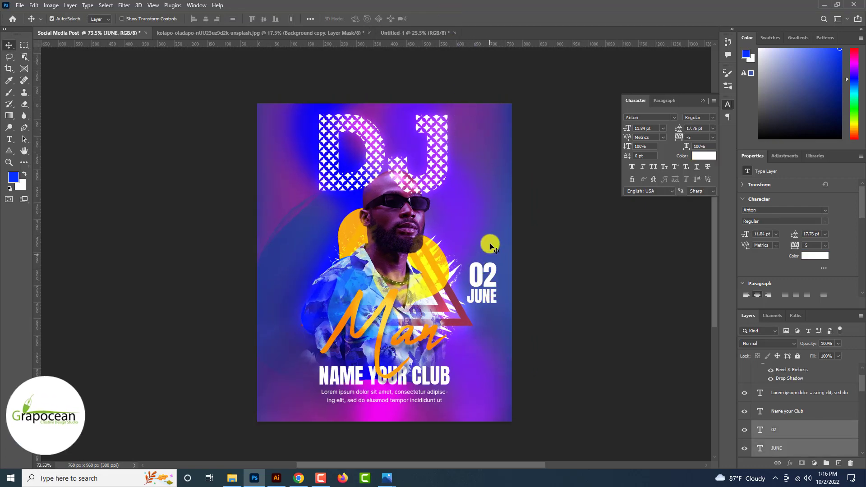
mouse_move(491, 279)
left_mouse_down()
mouse_move(482, 383)
mouse_move(308, 241)
left_mouse_up()
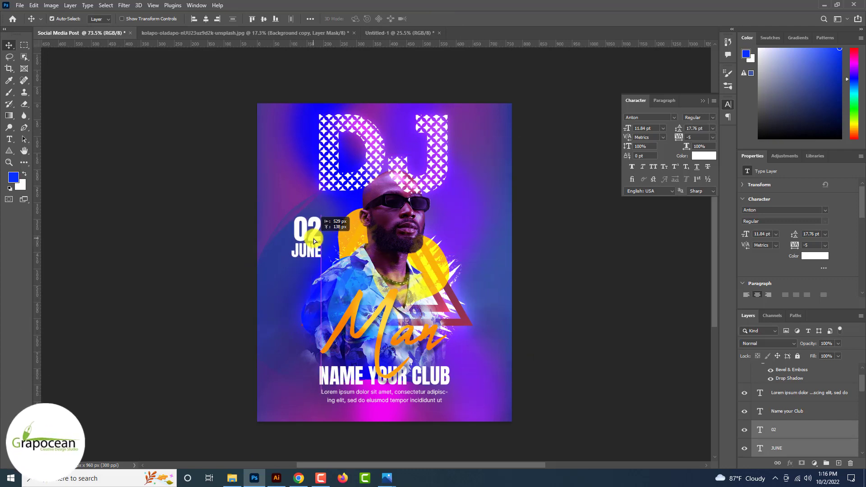
scroll(314, 247, "down", 2)
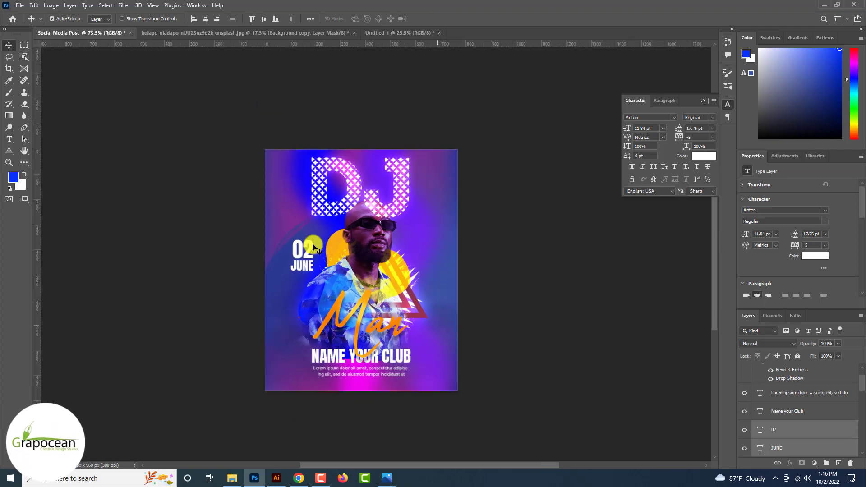
scroll(314, 248, "up", 1)
scroll(315, 247, "up", 2)
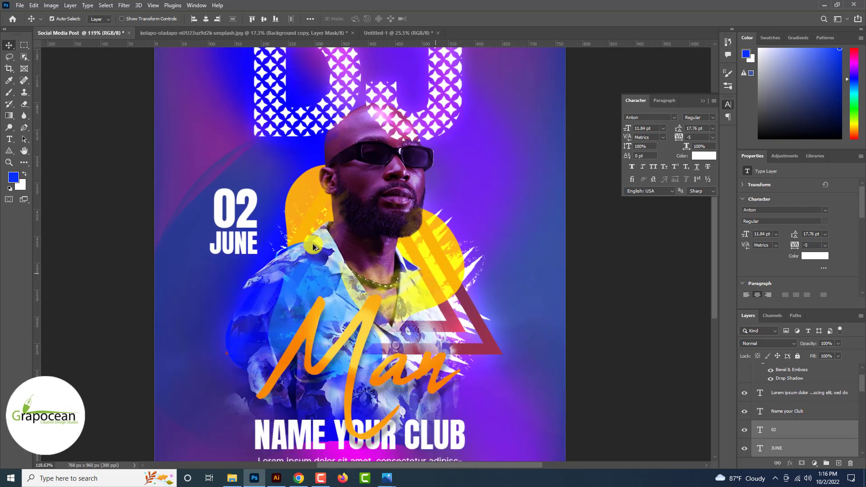
scroll(314, 247, "down", 2)
scroll(315, 247, "down", 2)
scroll(314, 248, "down", 1)
scroll(311, 246, "up", 2)
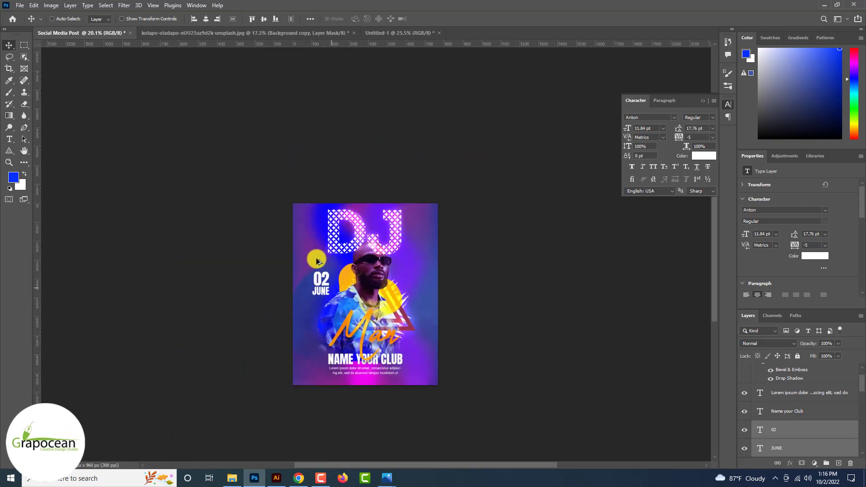
scroll(311, 246, "up", 3)
Step: Fine-tune the 02 JUNE date beside the man's head, below the DJ title
mouse_move(321, 273)
left_mouse_down()
mouse_move(357, 264)
mouse_move(360, 282)
left_mouse_up()
scroll(357, 264, "down", 1)
scroll(357, 270, "down", 1)
scroll(357, 271, "up", 1)
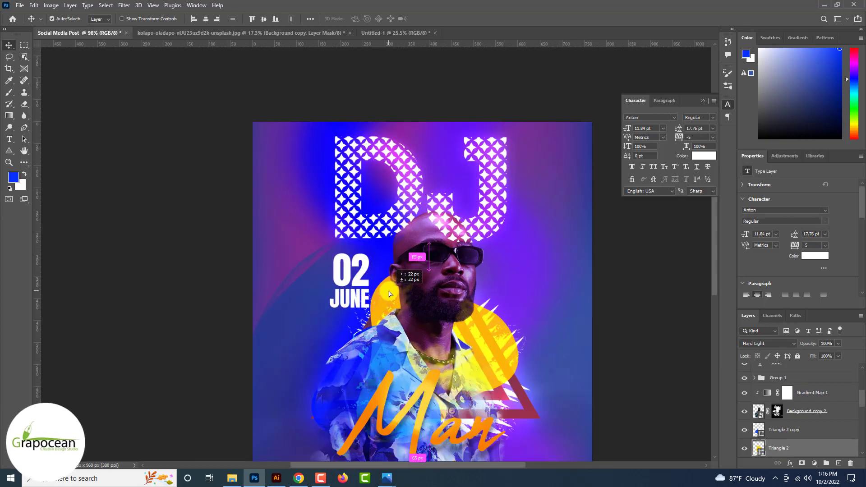
left_click(389, 293)
scroll(388, 293, "down", 3)
scroll(390, 296, "down", 1)
scroll(390, 296, "down", 2)
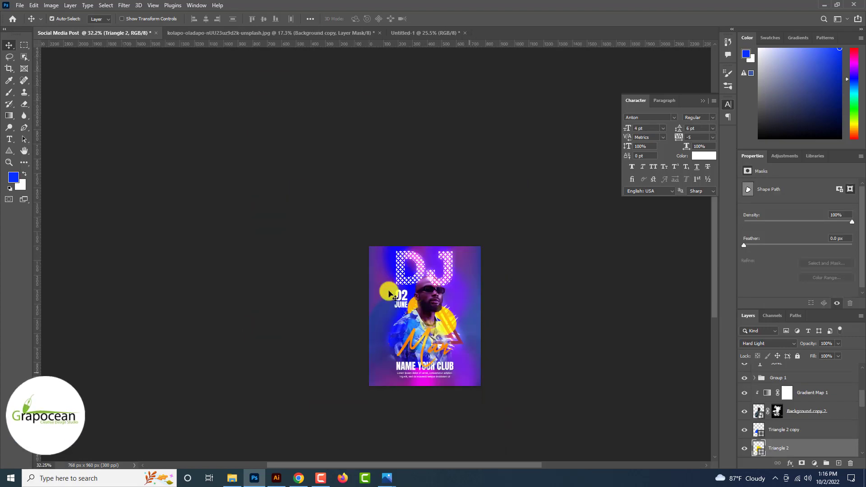
scroll(390, 294, "up", 3)
scroll(390, 293, "up", 2)
scroll(388, 293, "down", 1)
scroll(389, 293, "up", 3)
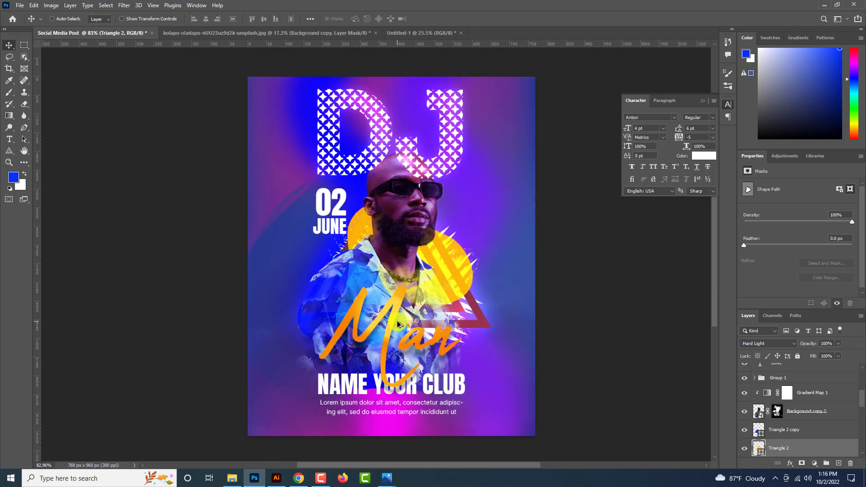